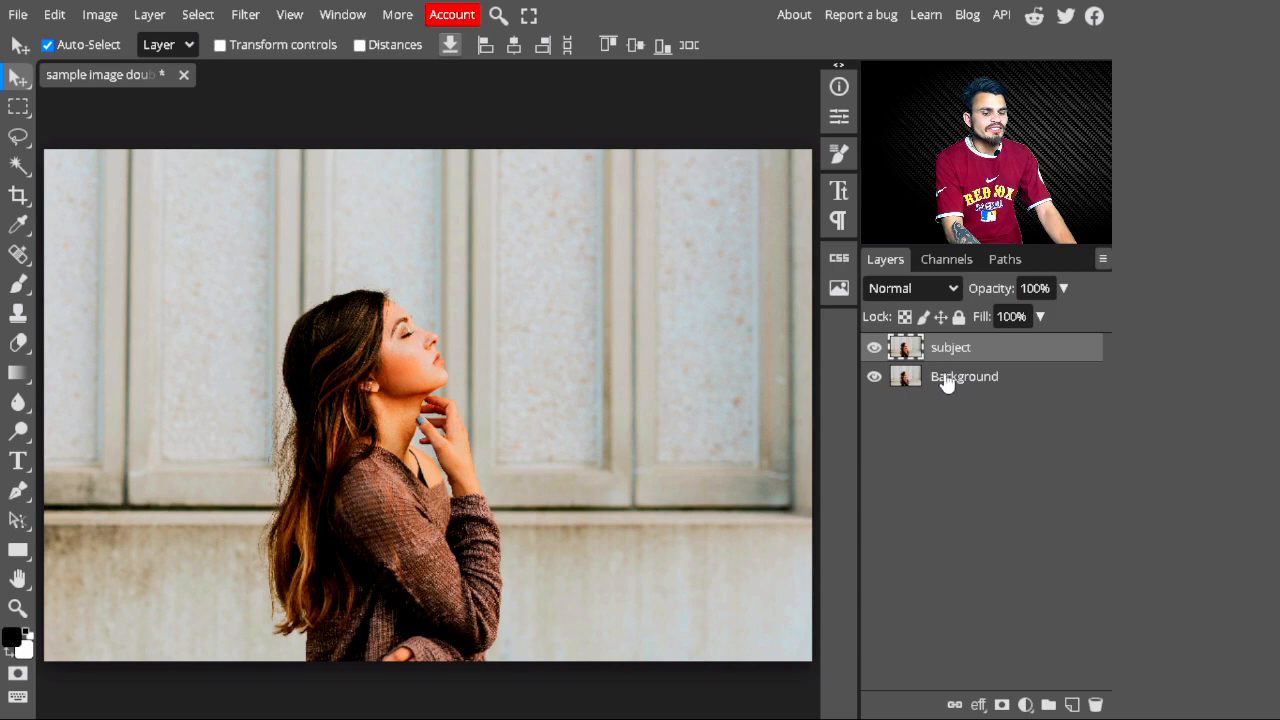
Step: Hide the Background layer and select the woman on the subject layer with the Quick Selection tool
click(874, 377)
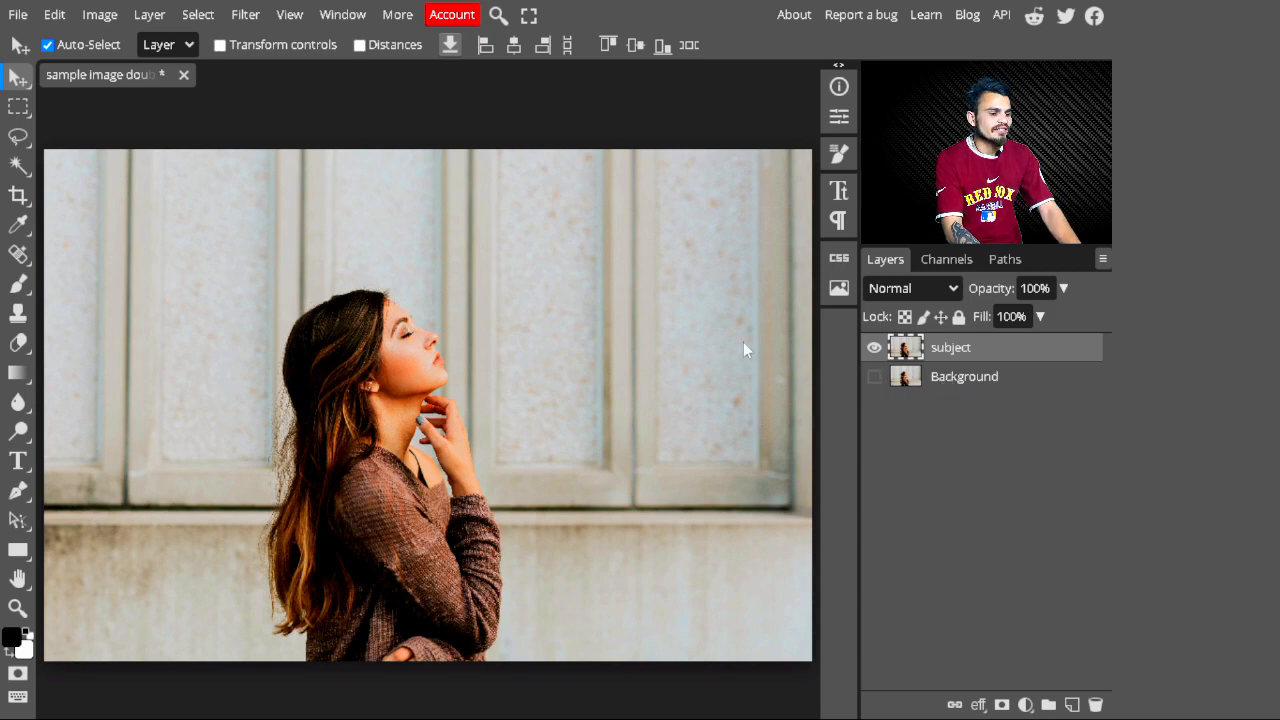
click(19, 170)
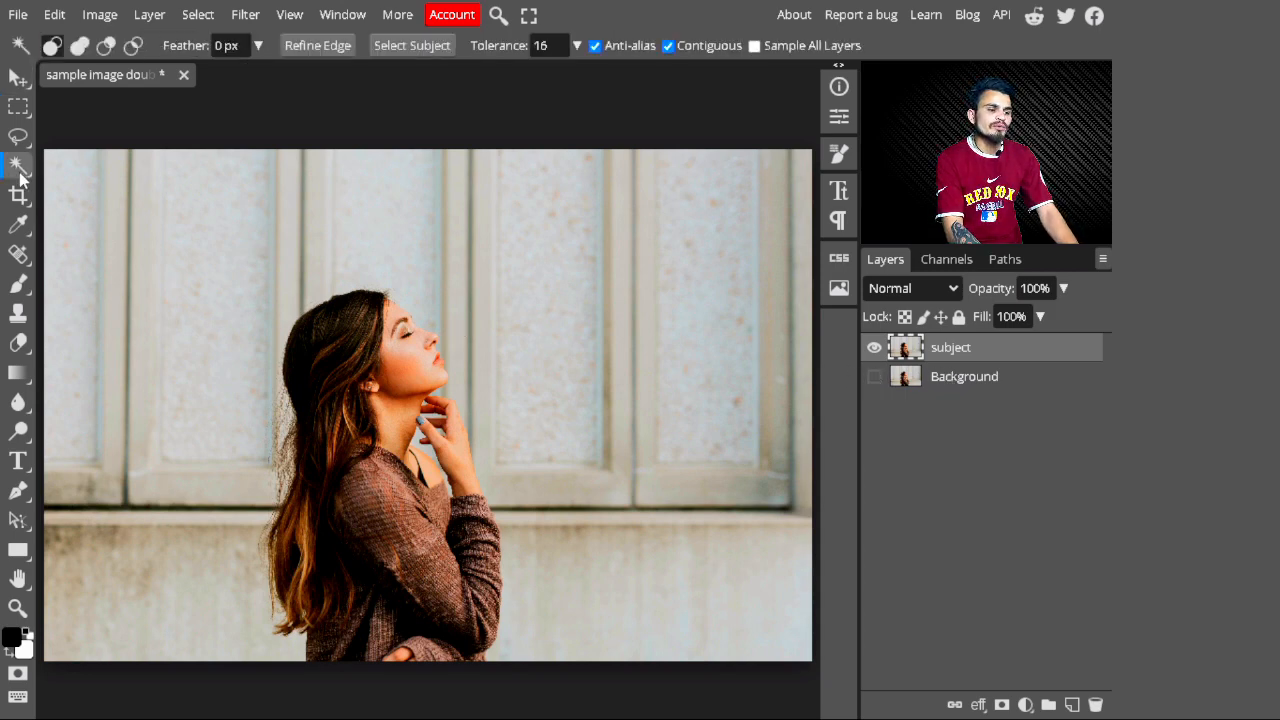
right_click(20, 172)
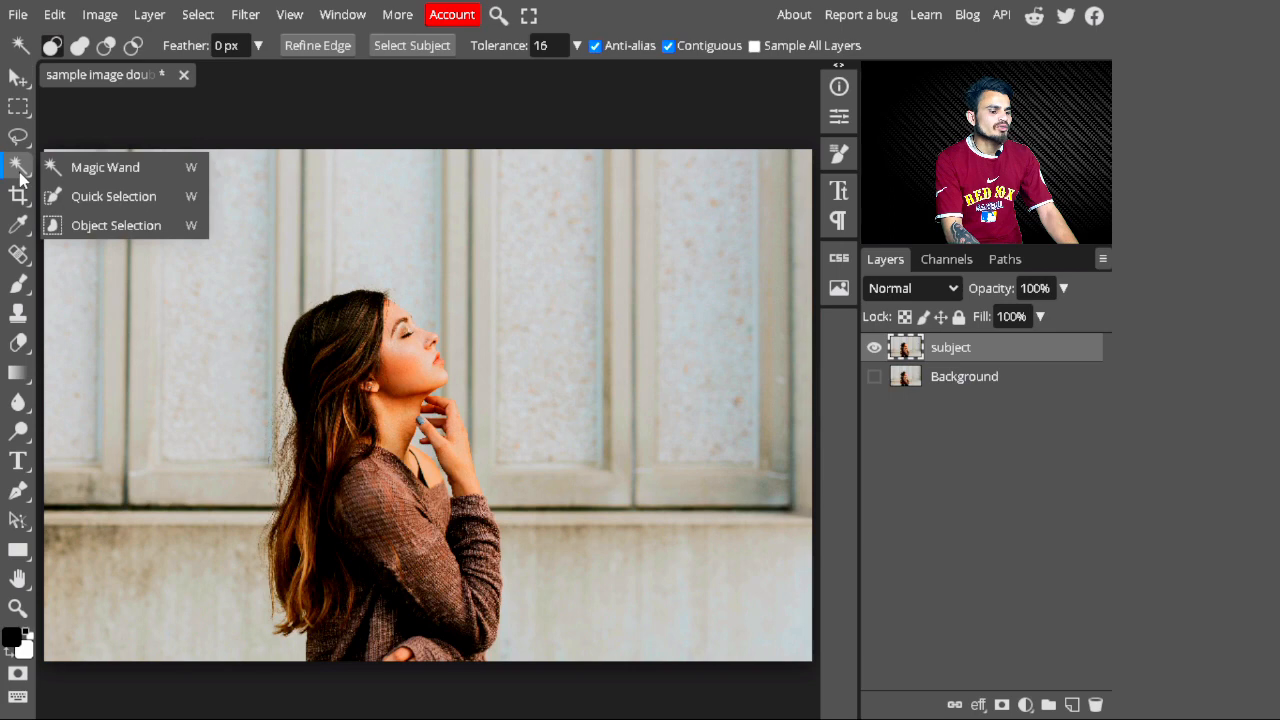
click(95, 195)
click(112, 200)
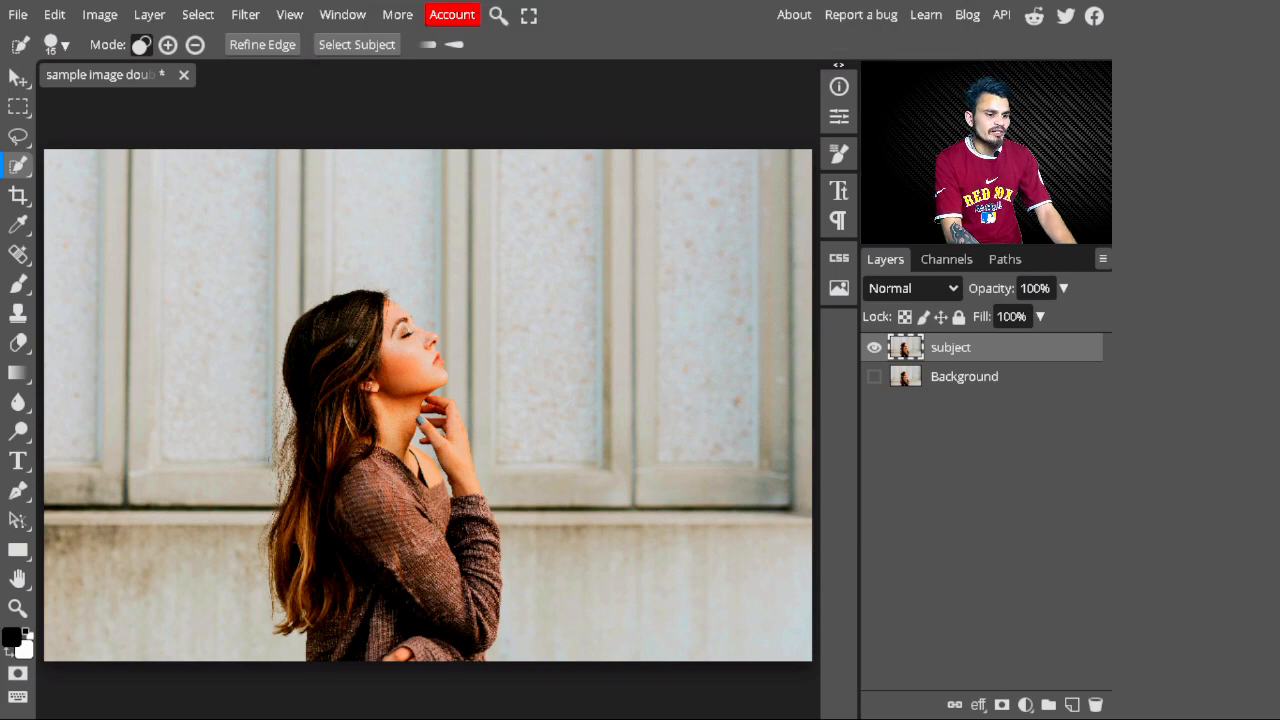
drag(351, 341, 330, 580)
drag(210, 580, 227, 508)
alt+click(227, 508)
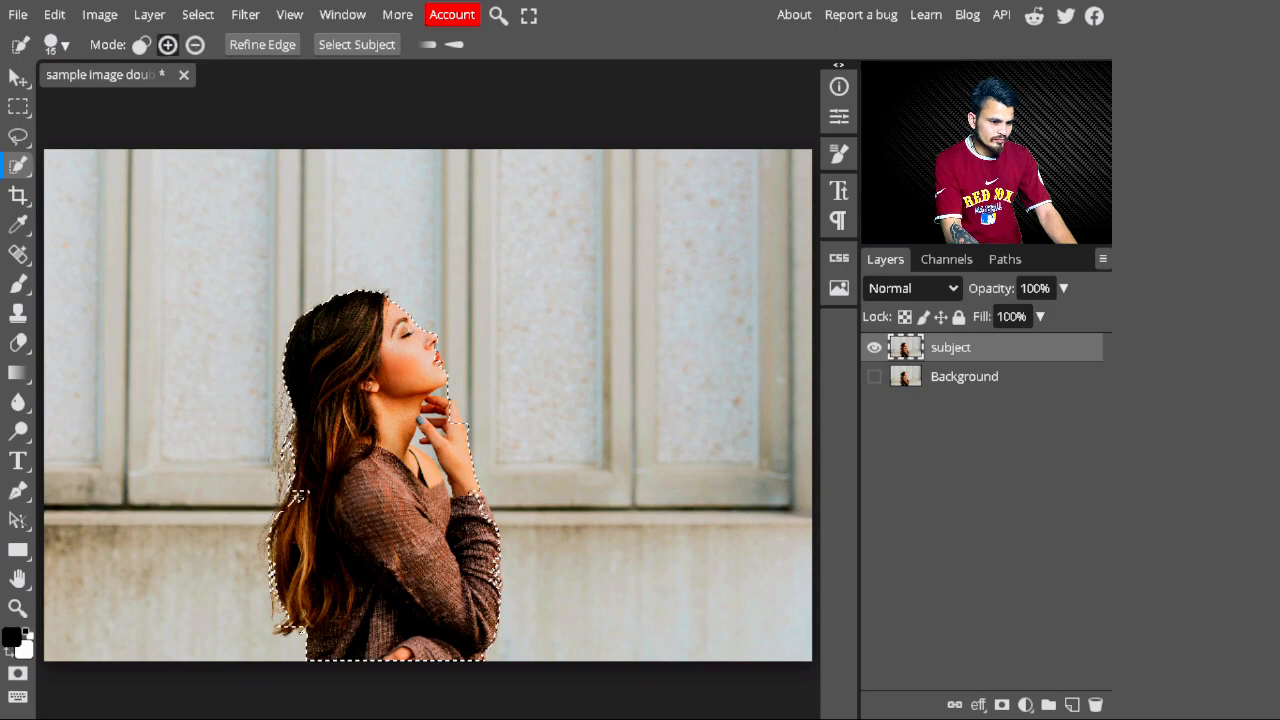
Step: Extend the selection at the edge of the woman's hair and turn it into a layer mask on the subject layer
click(290, 504)
key(ctrl+plus)
key(ctrl+plus)
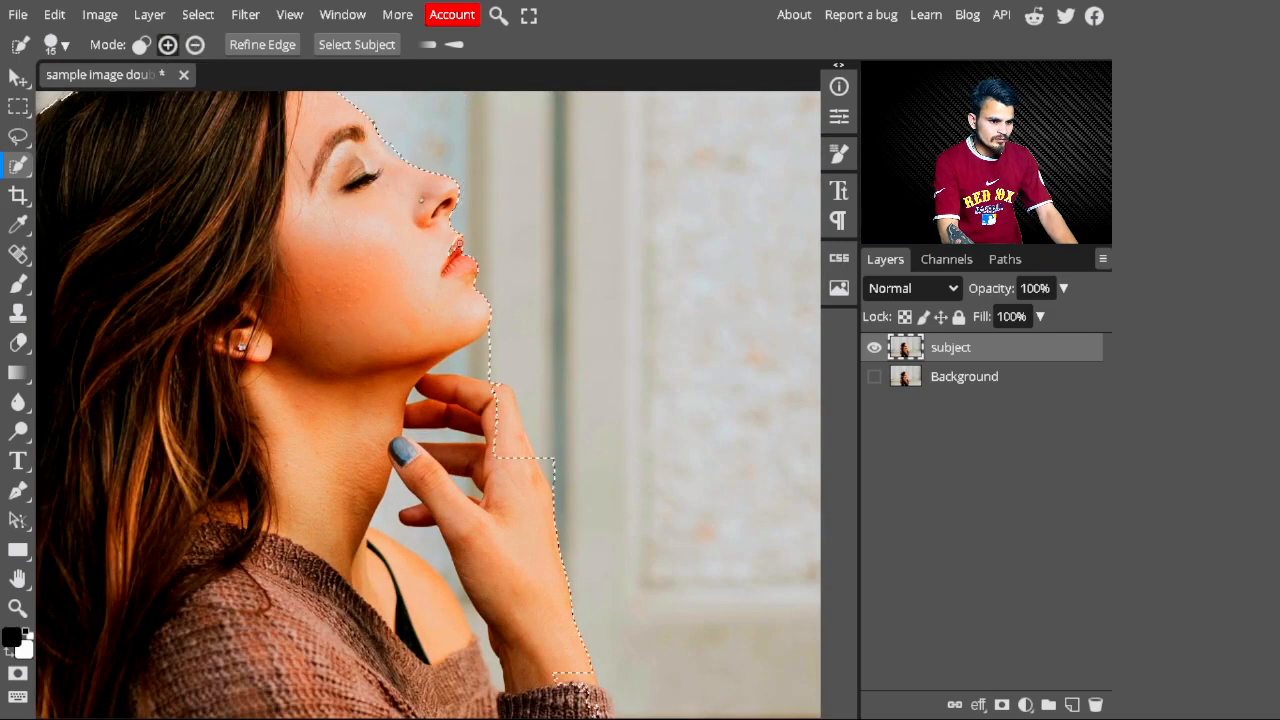
key(ctrl+0)
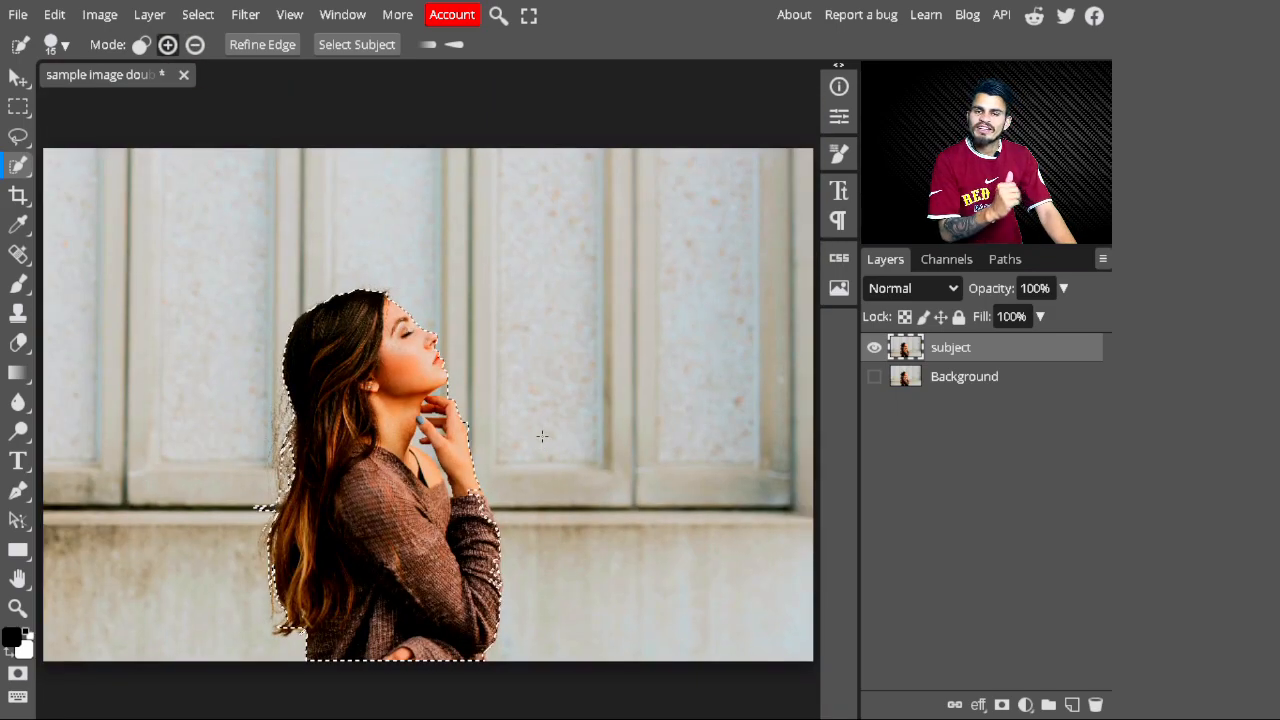
click(1002, 705)
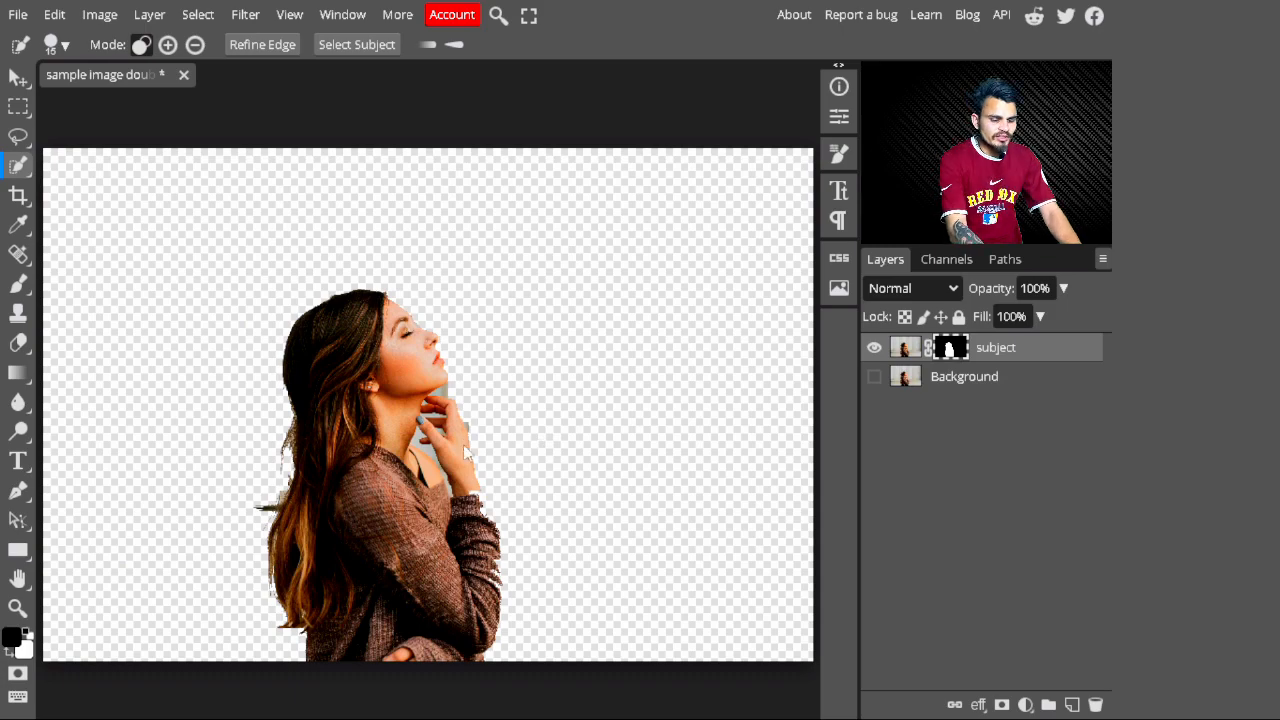
Step: Paint white on the subject's mask with an enlarged brush to restore the missing sweater areas along the wrist and sleeve
scroll(463, 444, up, 1)
scroll(463, 444, up, 1)
key(h)
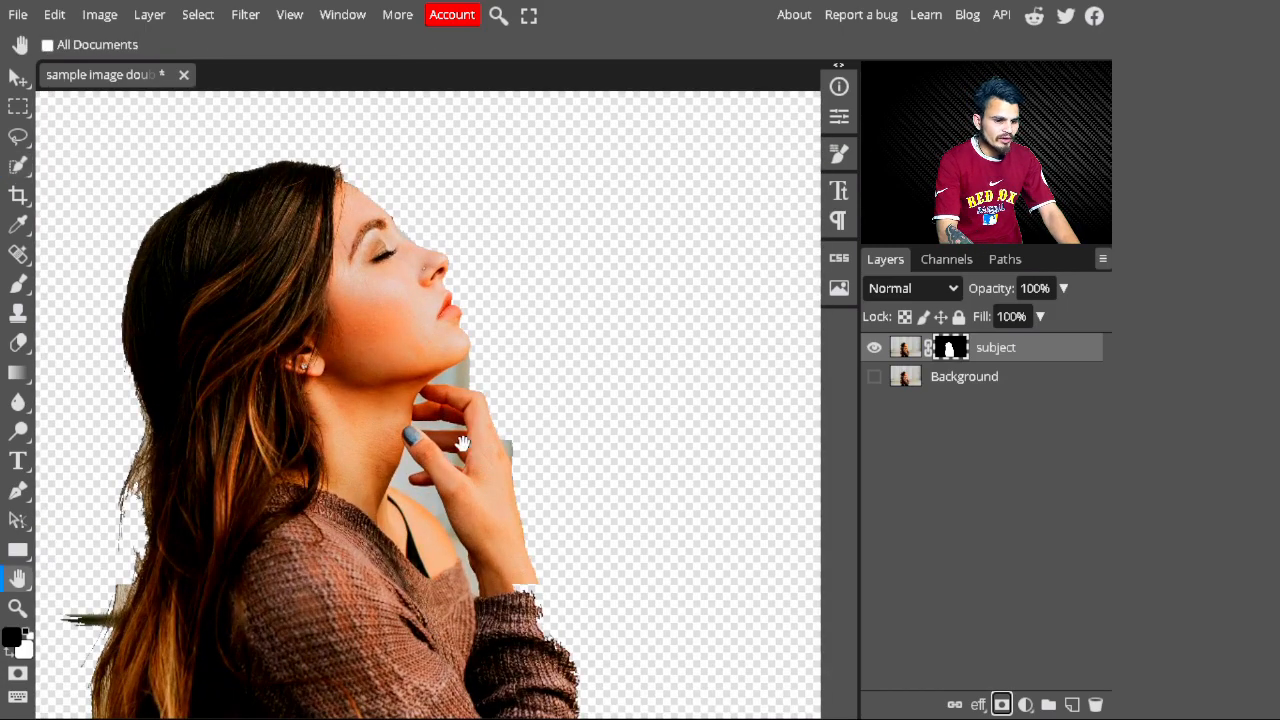
drag(471, 498, 395, 265)
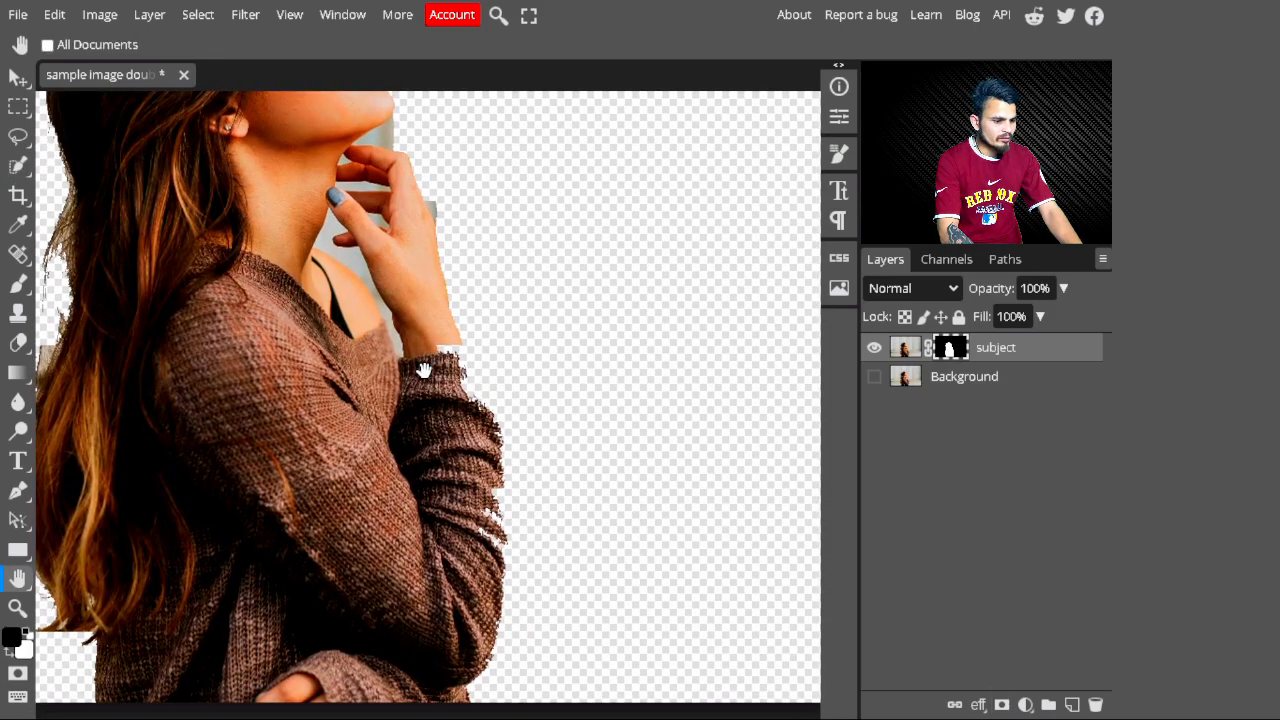
key(x)
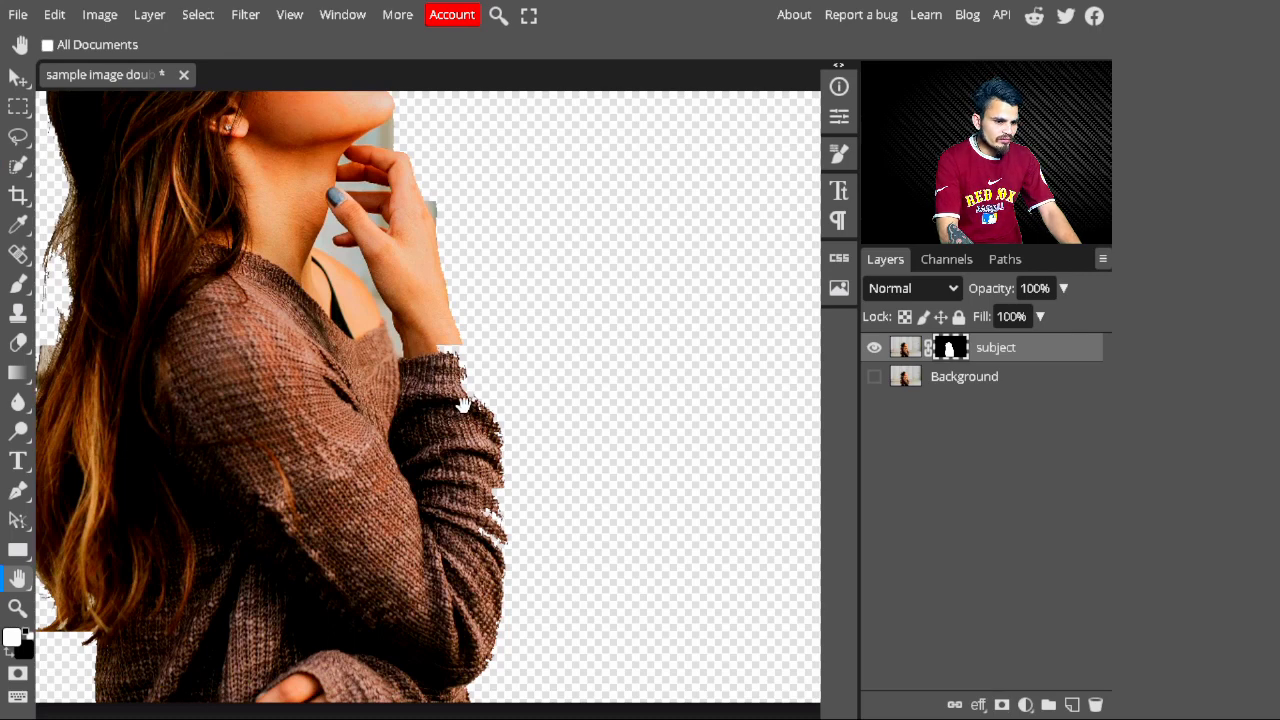
key(b)
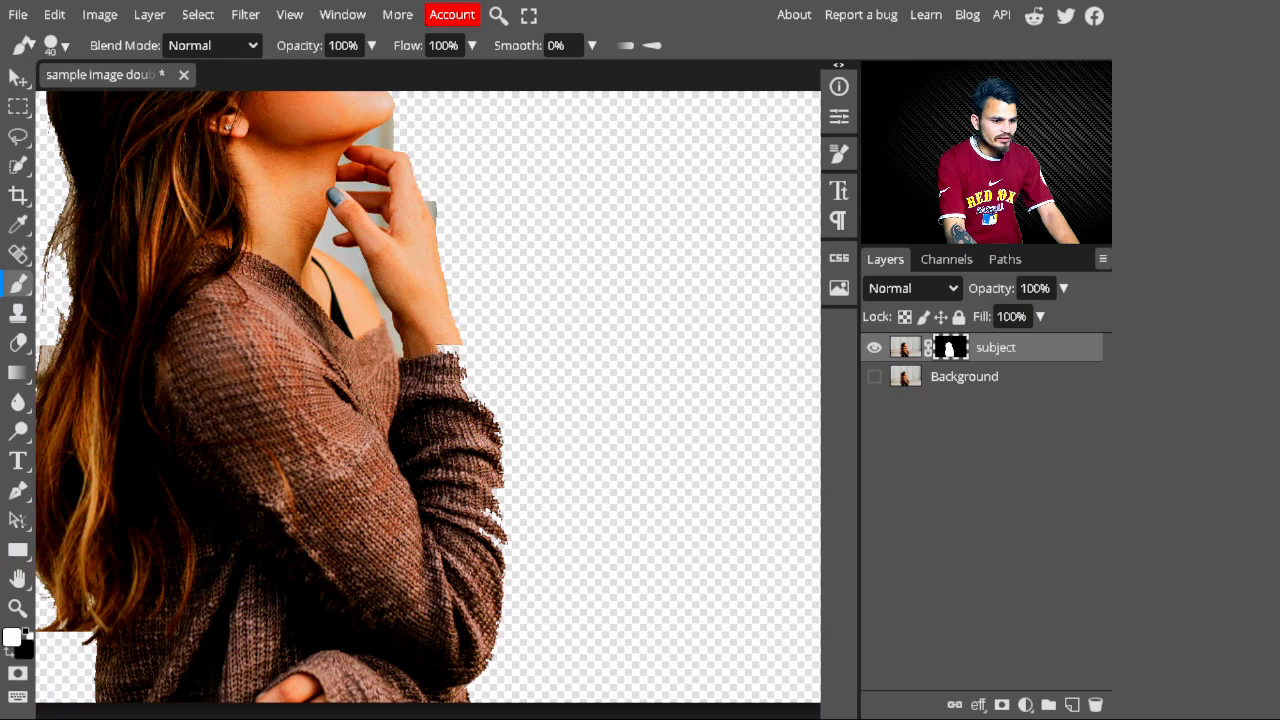
key(bracketright)
key(bracketright)
key(bracketright)
key(bracketright)
key(bracketright)
key(bracketright)
key(bracketright)
key(bracketright)
key(bracketleft)
key(bracketleft)
key(bracketleft)
key(bracketleft)
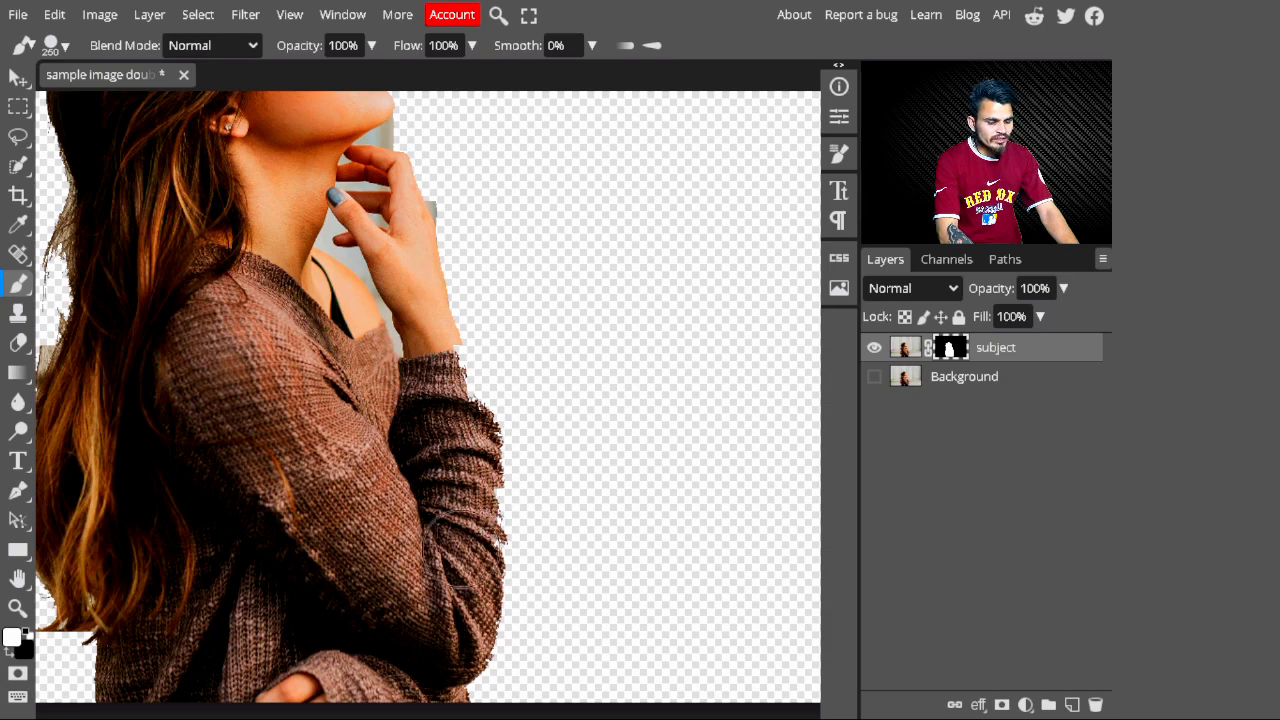
key(ctrl+0)
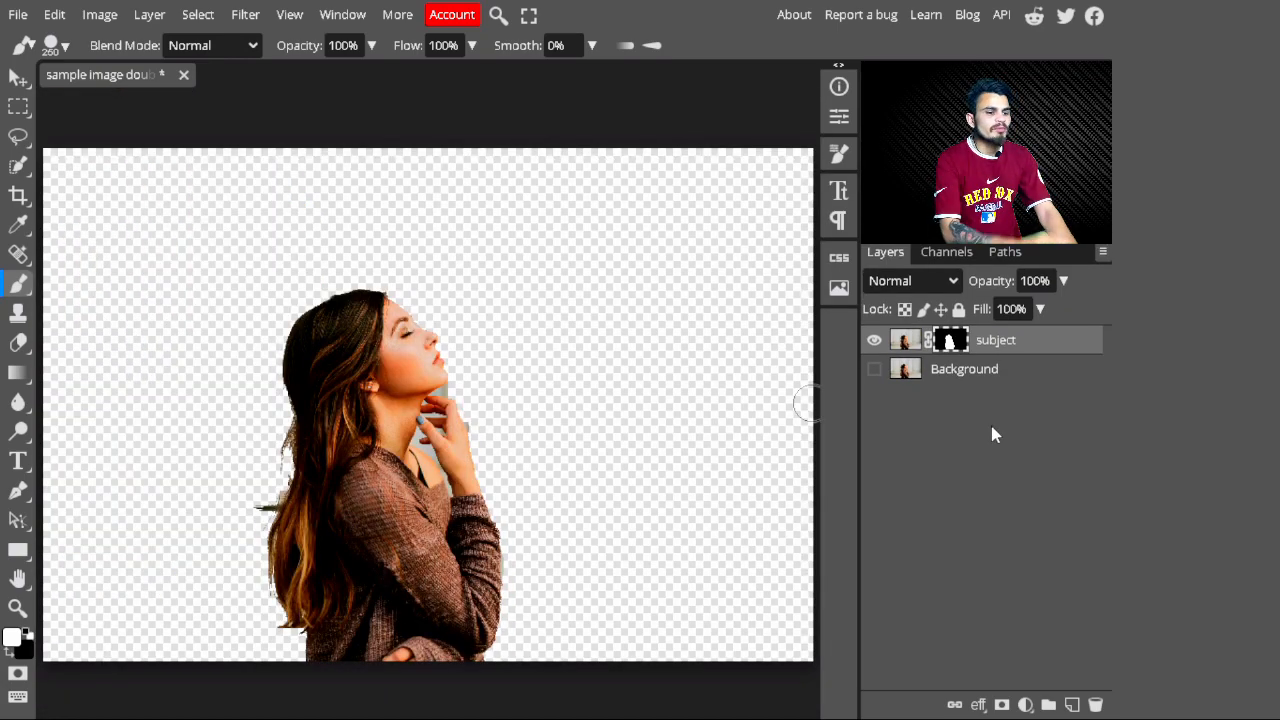
Step: Place the building sample image from the double exposure folder as a new layer above the subject layer
click(19, 15)
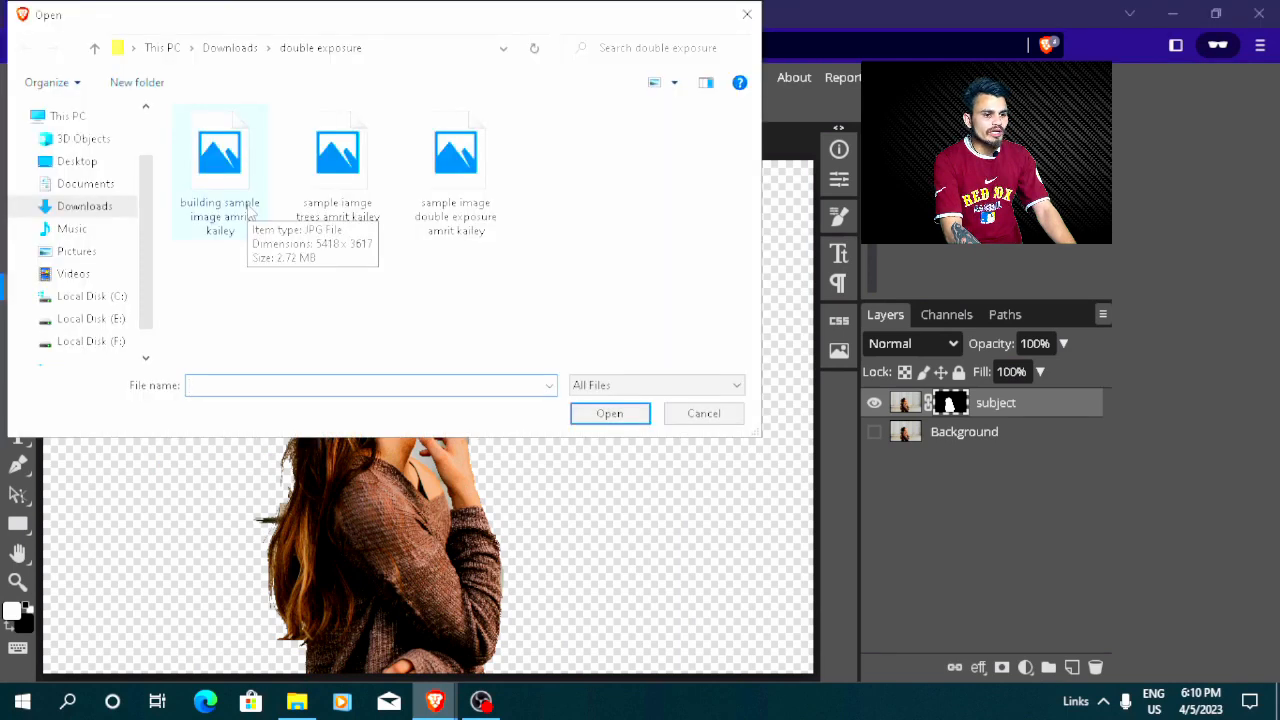
click(249, 208)
click(609, 420)
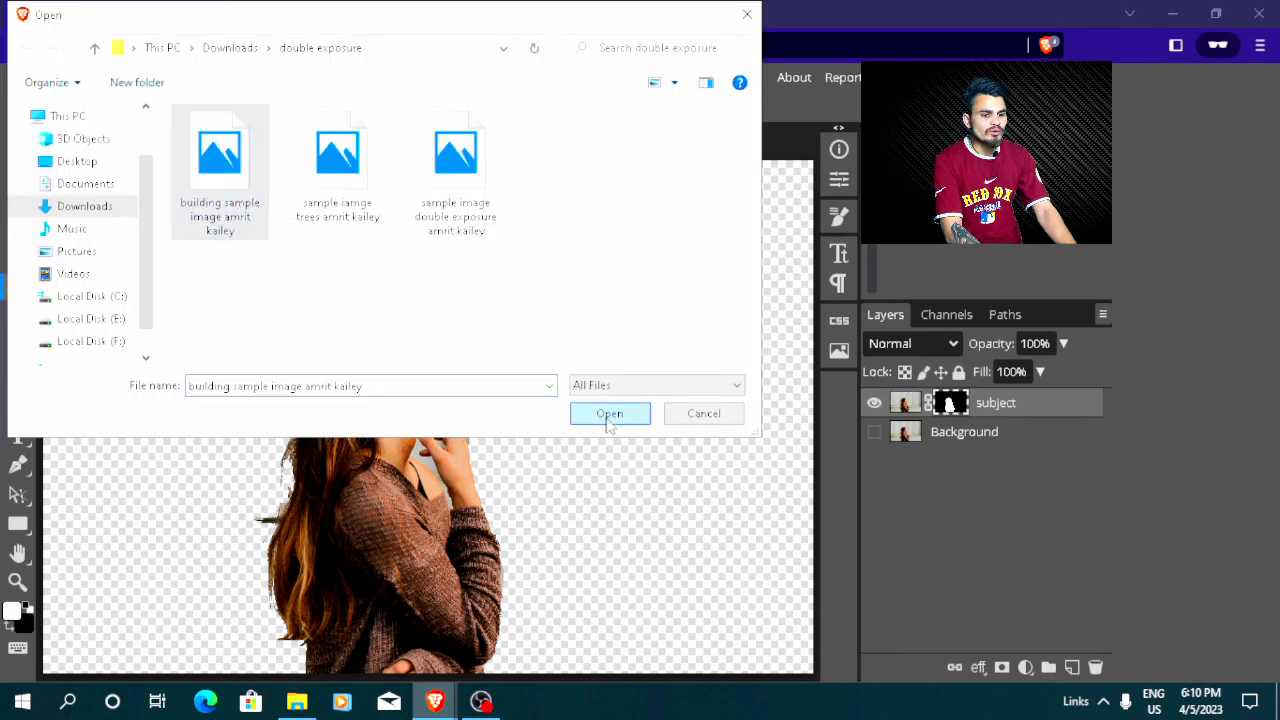
key(F11)
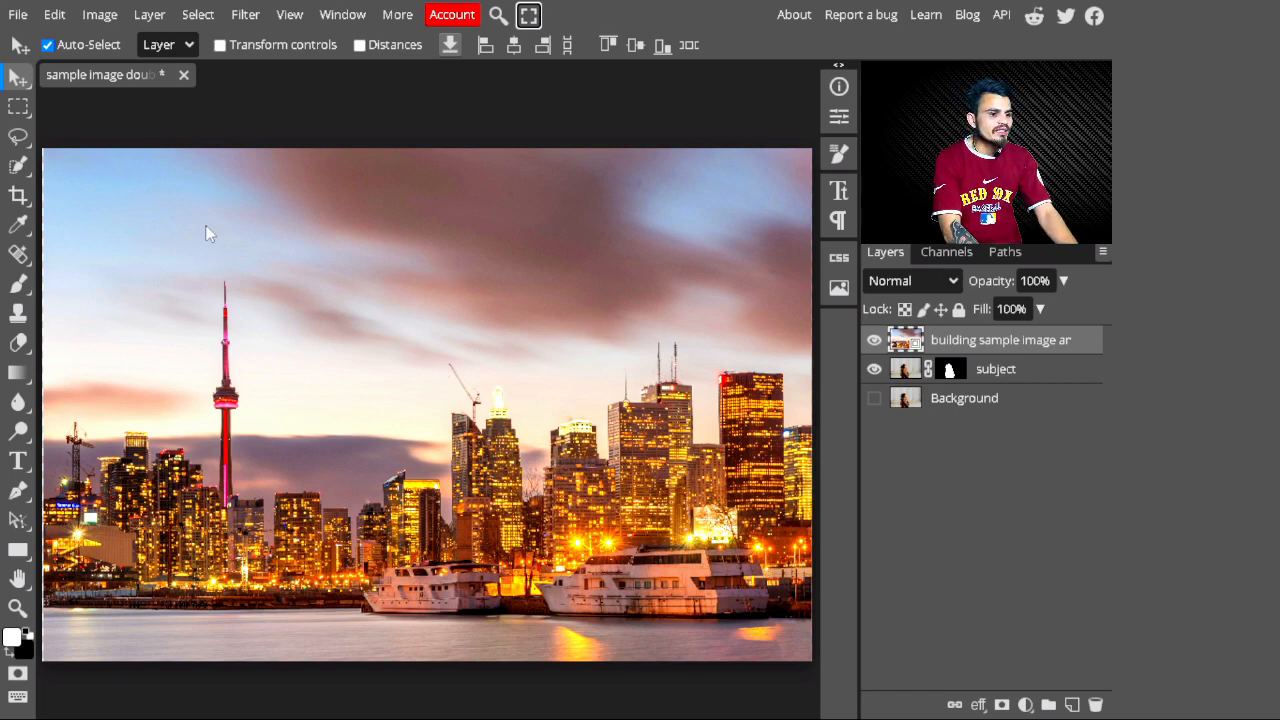
Step: Select the upper clouds and the blue sky patch of the building image with the Magic Wand at tolerance 16
click(19, 168)
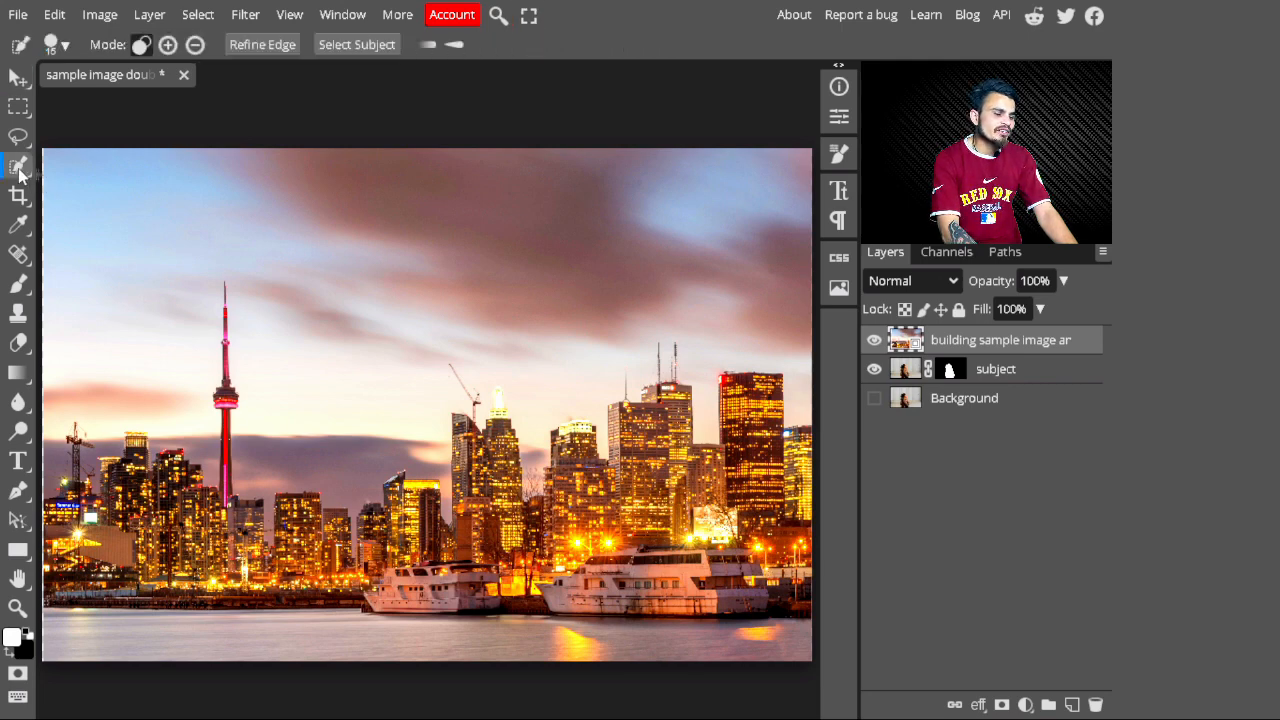
right_click(19, 170)
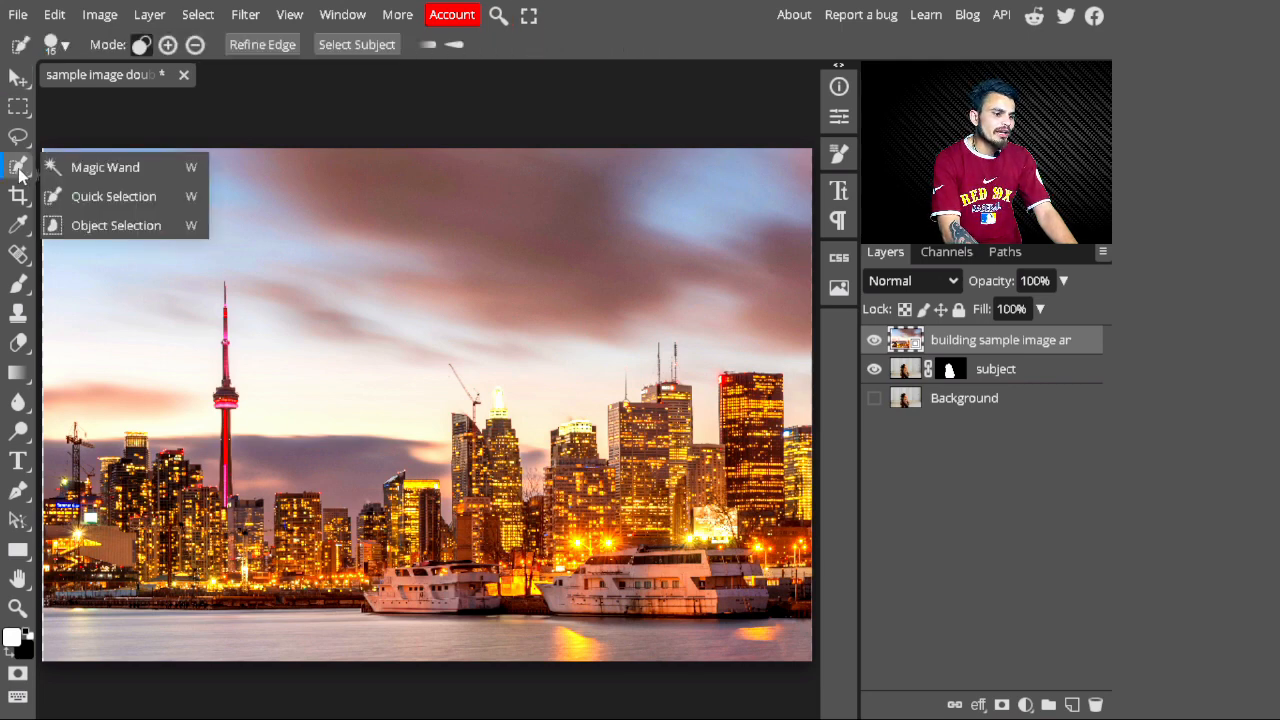
click(104, 170)
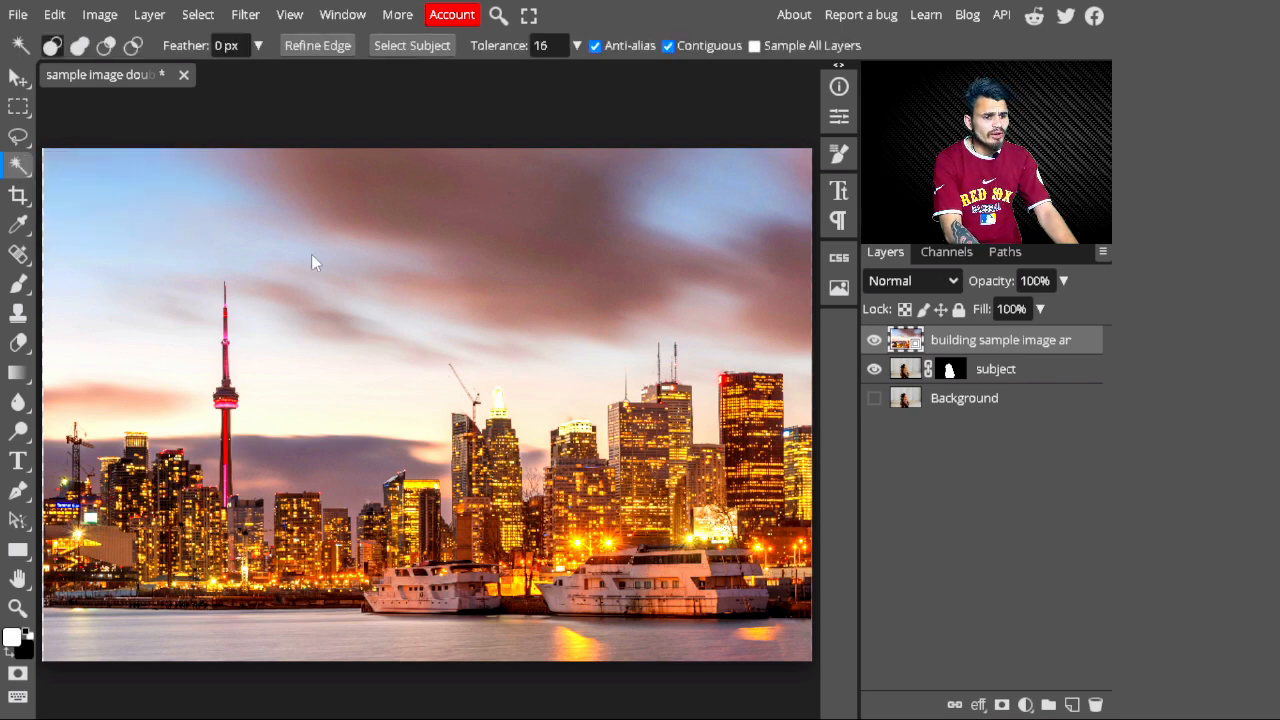
click(345, 307)
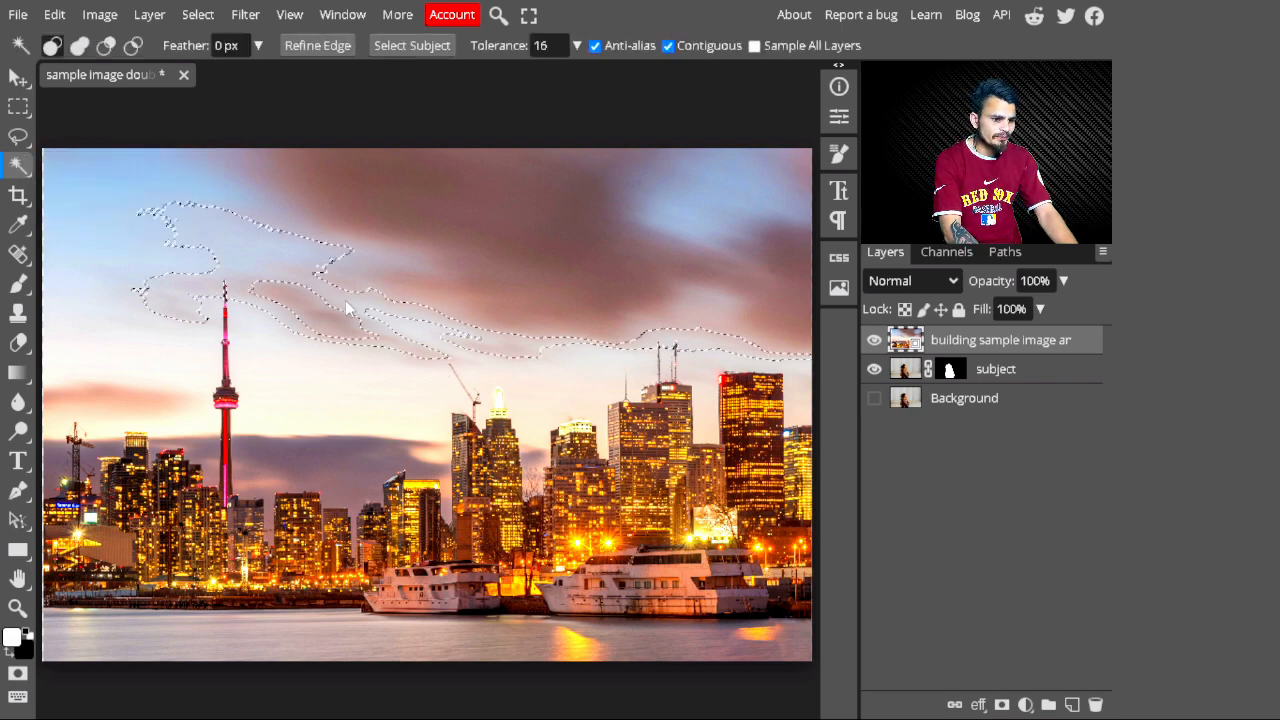
key(shift)
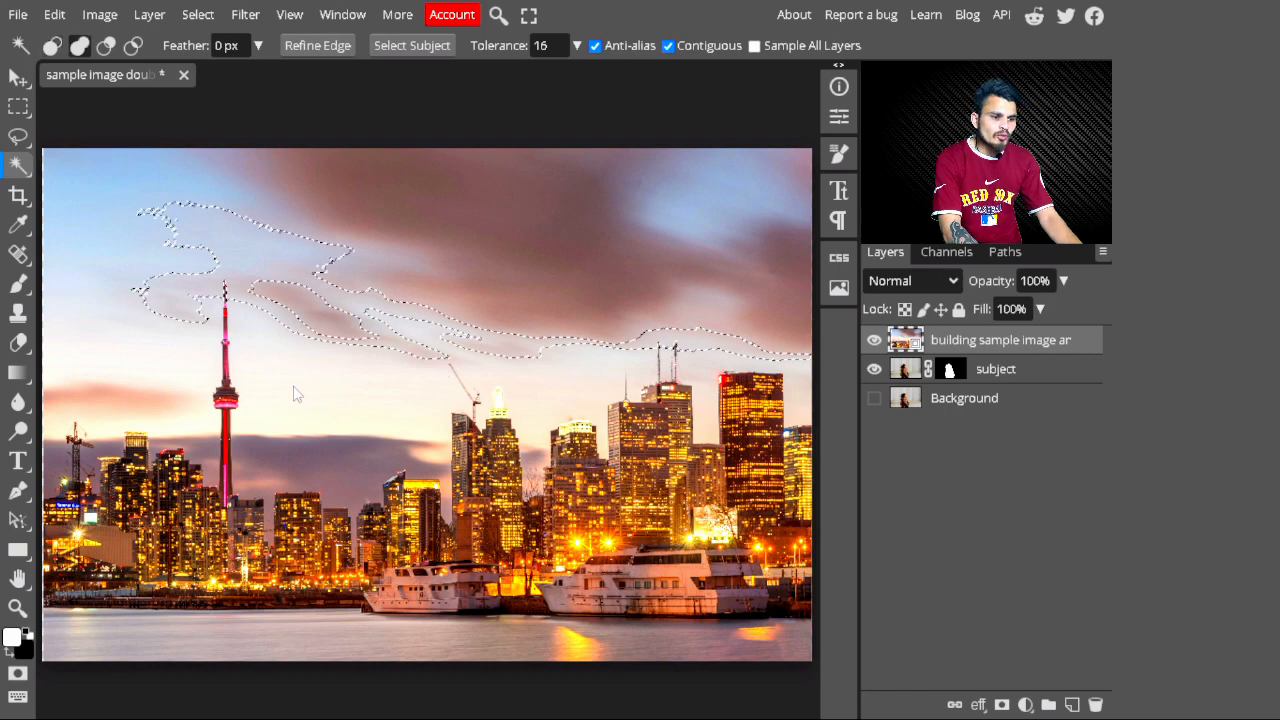
click(477, 204)
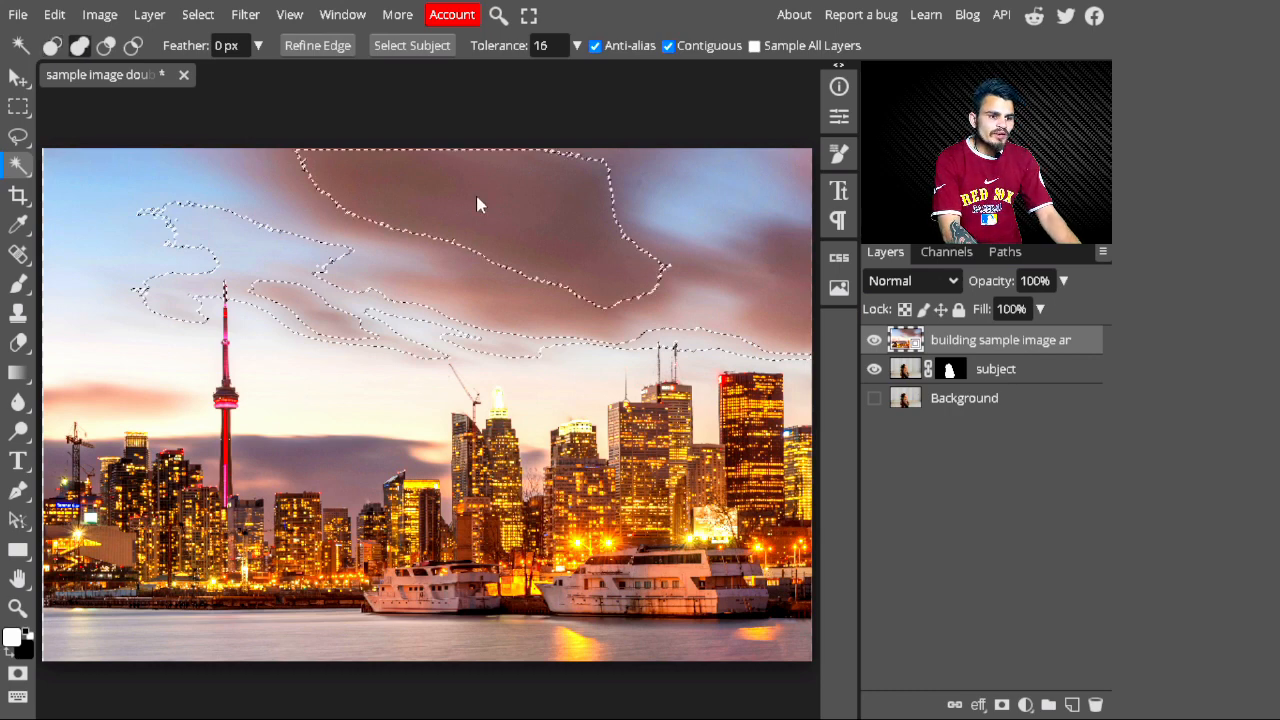
click(439, 265)
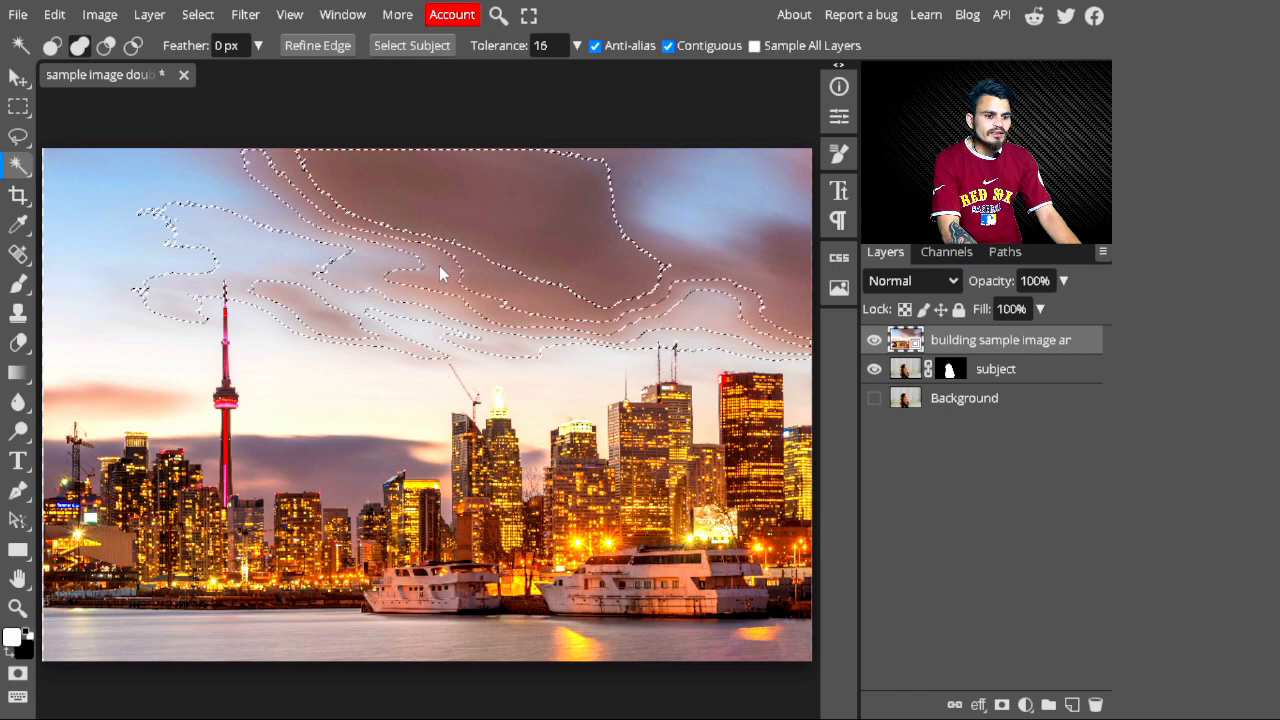
click(740, 195)
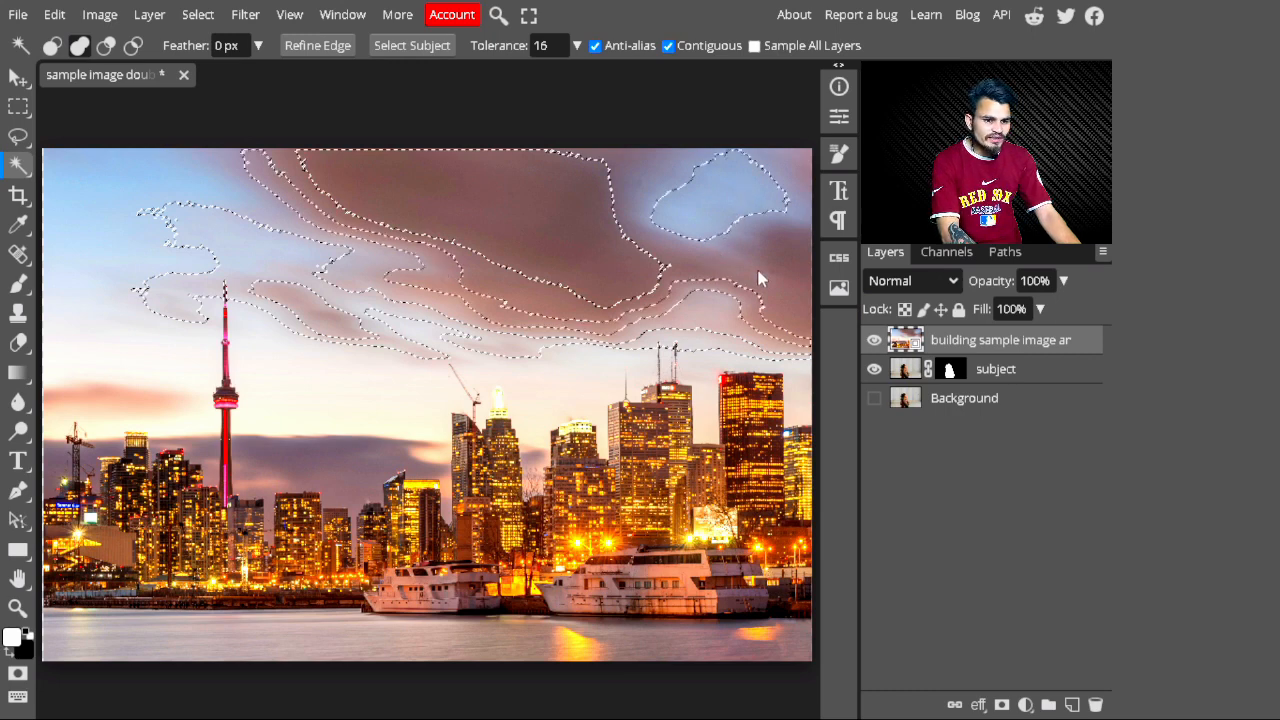
click(784, 356)
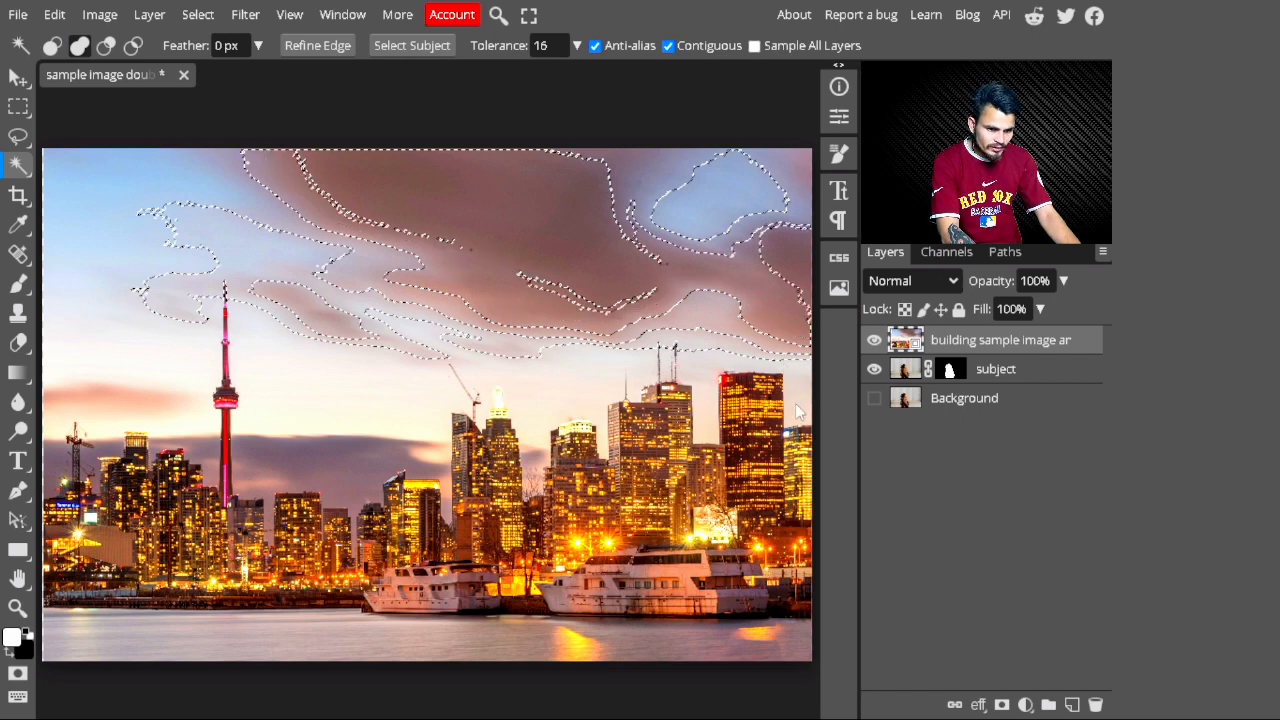
Step: Add the bright sky around and between the skyscrapers to the Magic Wand selection
click(795, 405)
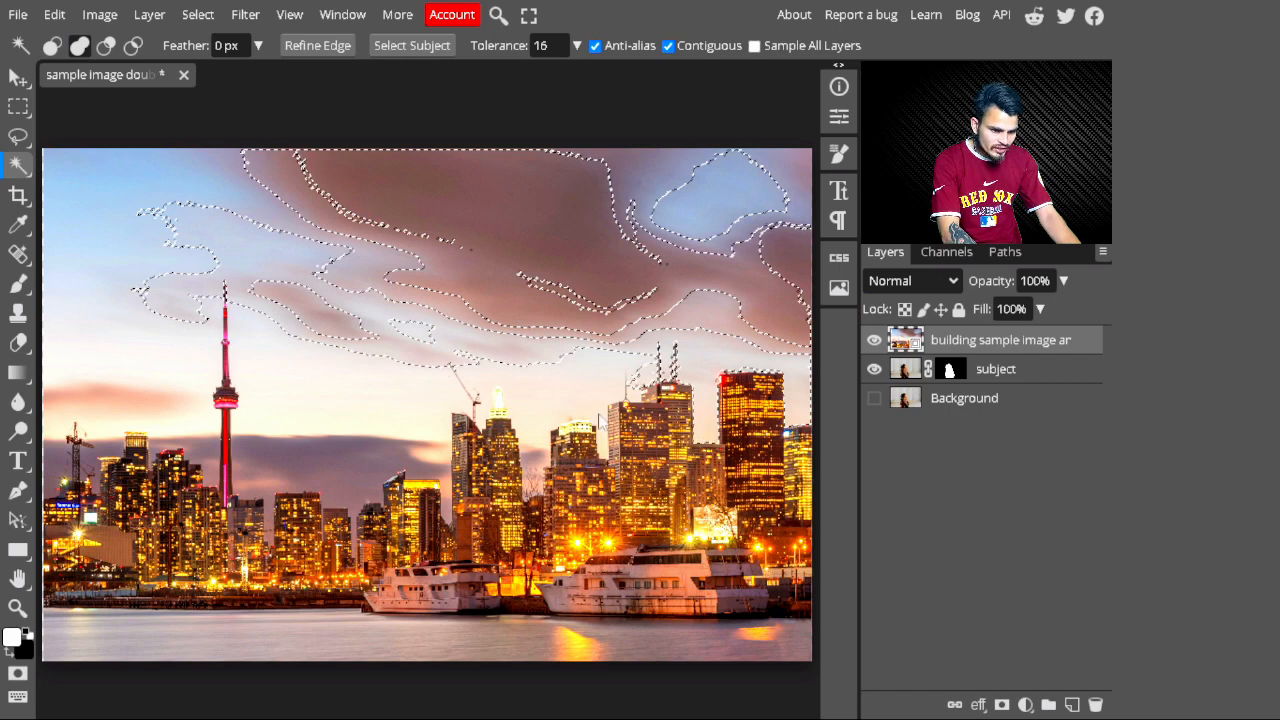
click(604, 452)
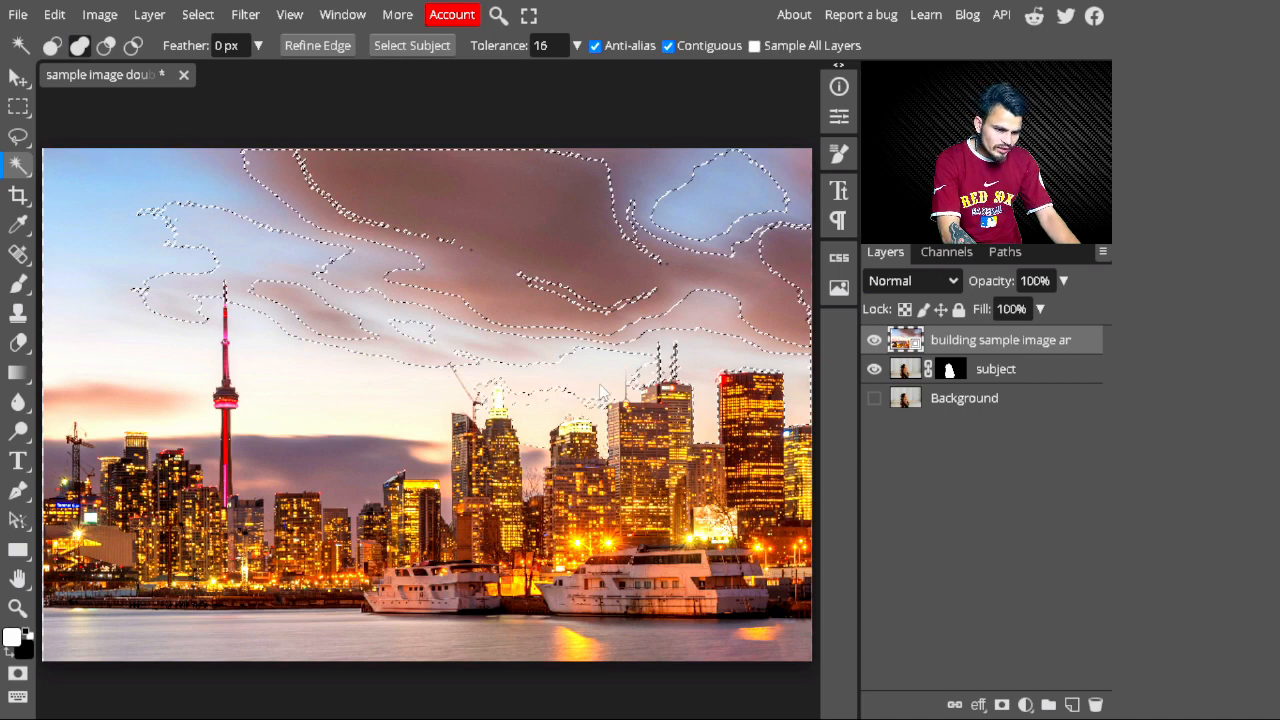
click(534, 462)
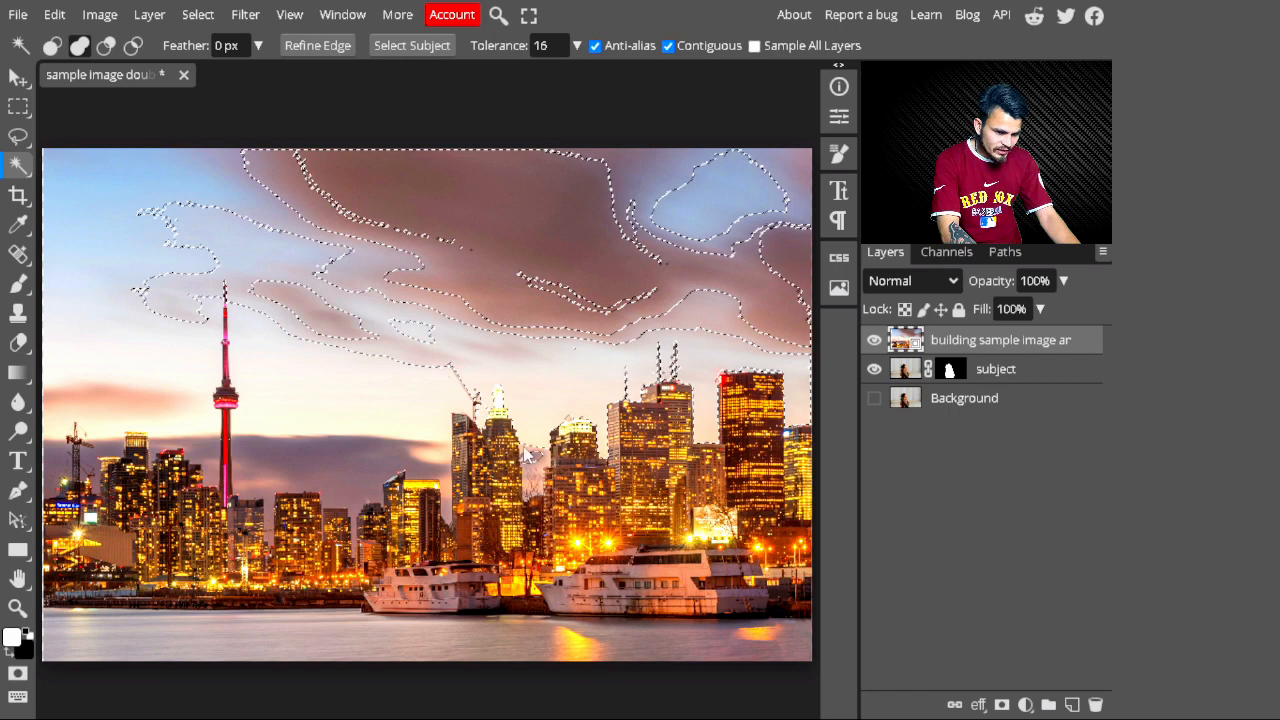
click(411, 444)
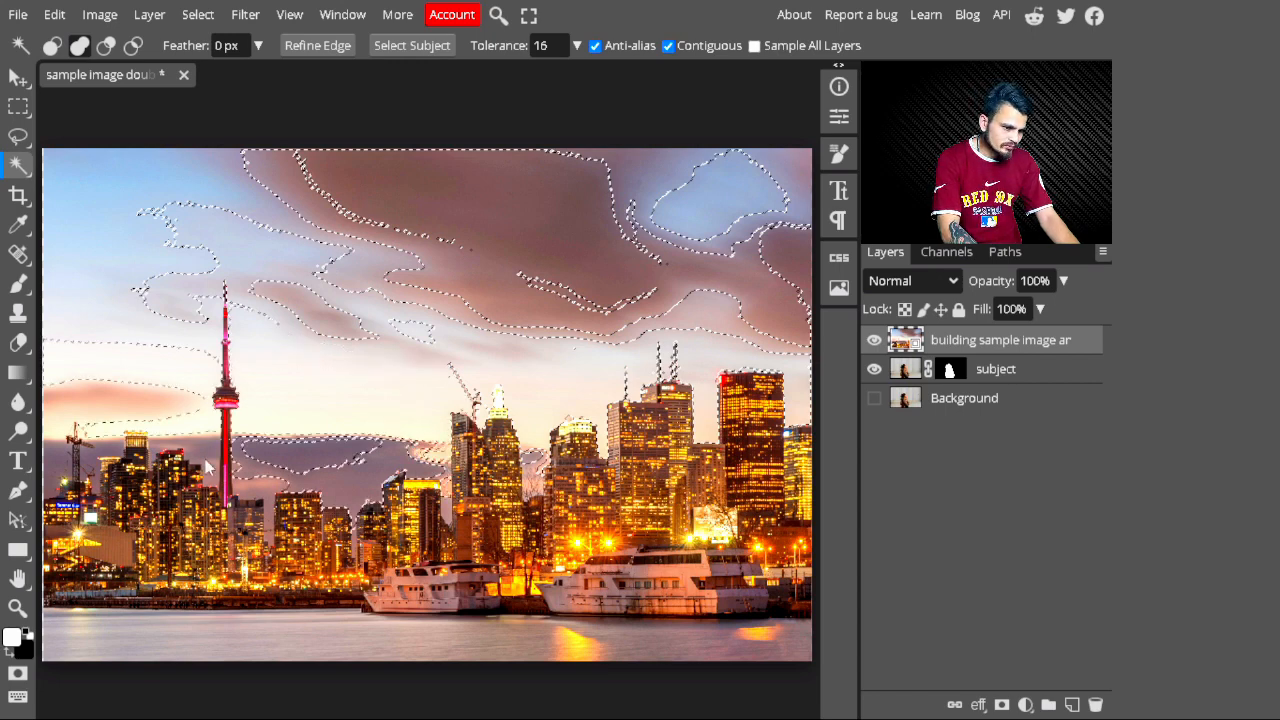
Step: Add the remaining blue sky, pink cloud, dark cloud band near the tower and upper cloud patches to the sky selection
click(133, 193)
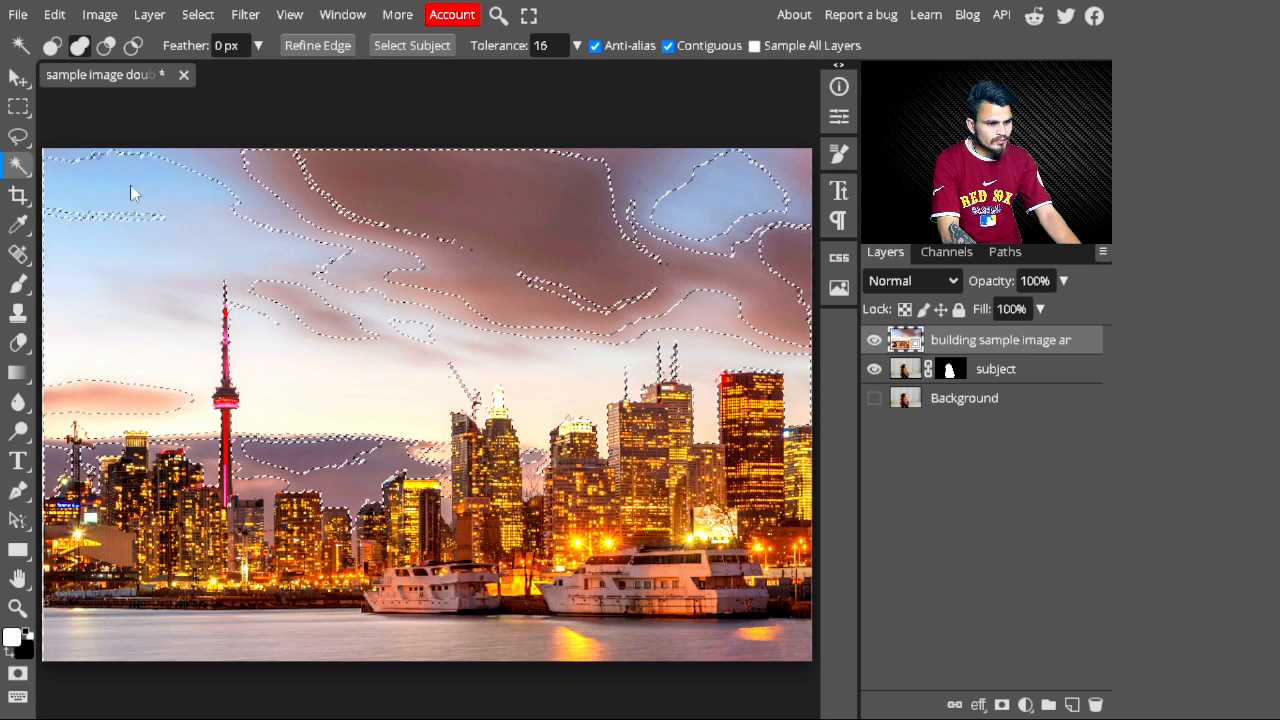
click(716, 206)
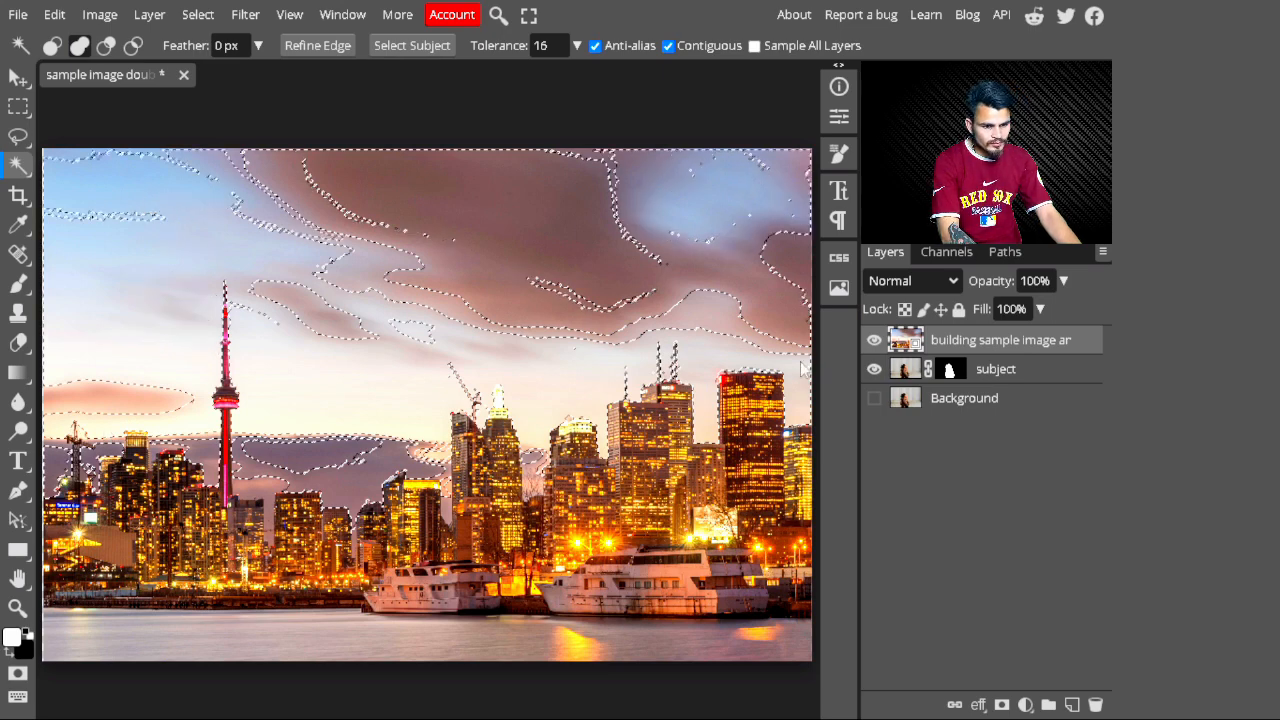
click(322, 455)
click(155, 394)
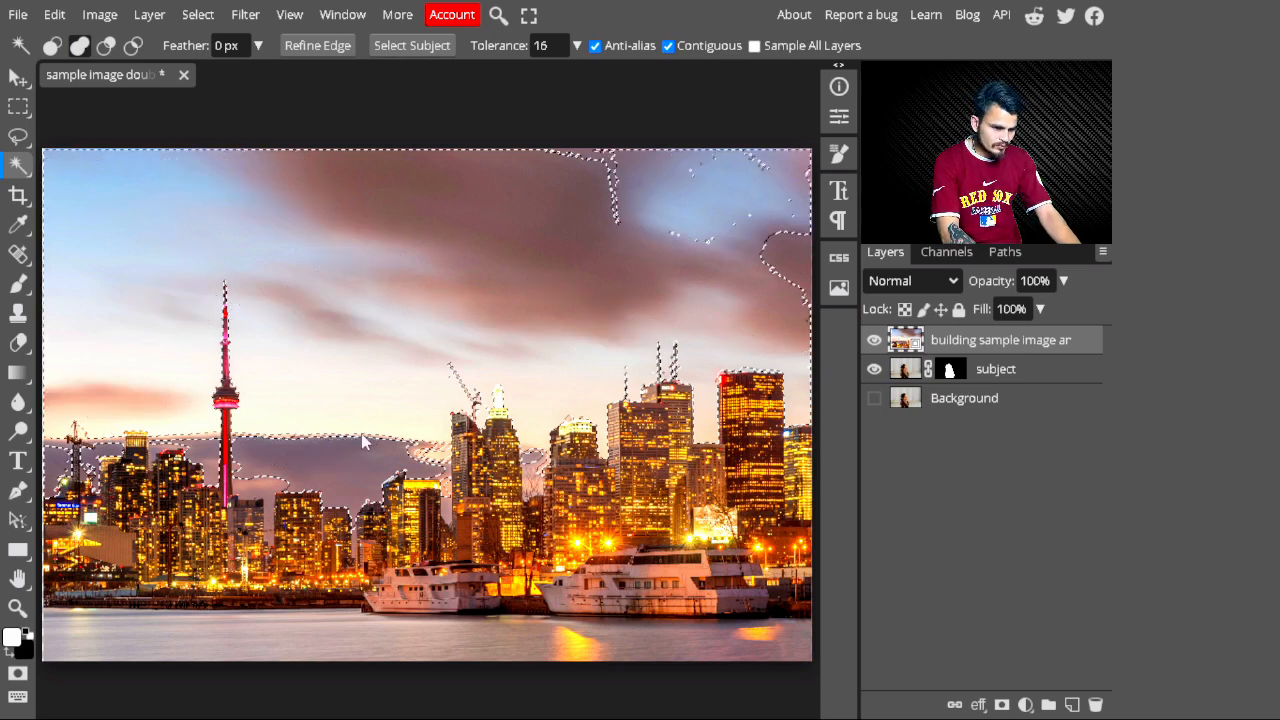
shift+click(268, 487)
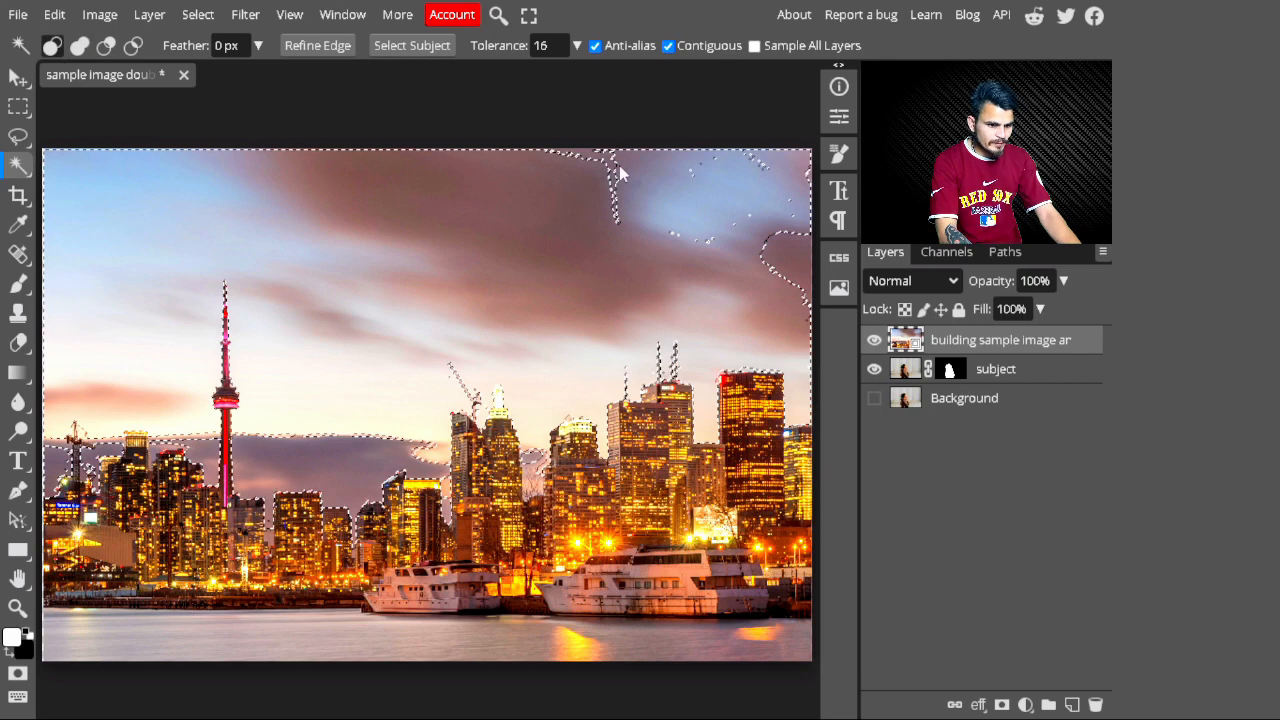
shift+click(784, 250)
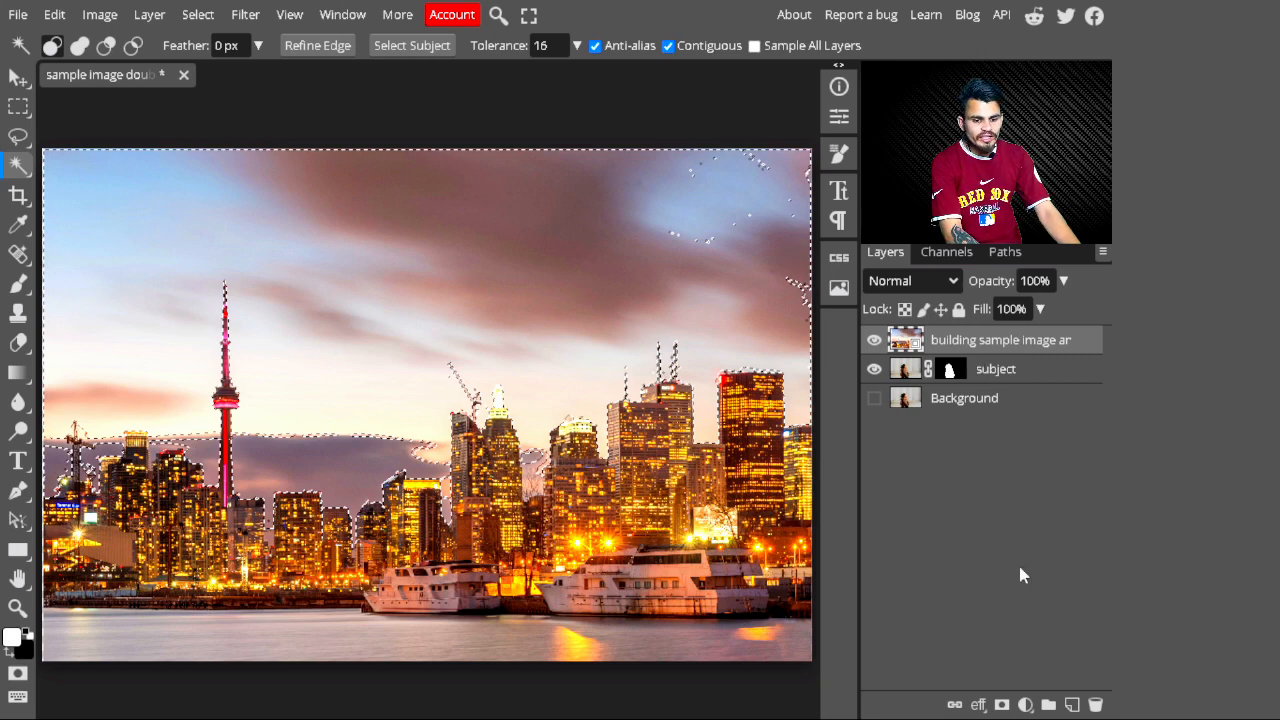
Step: Turn the sky selection into a layer mask on the building image, invert it to hide the sky, and hide the subject layer
click(1002, 705)
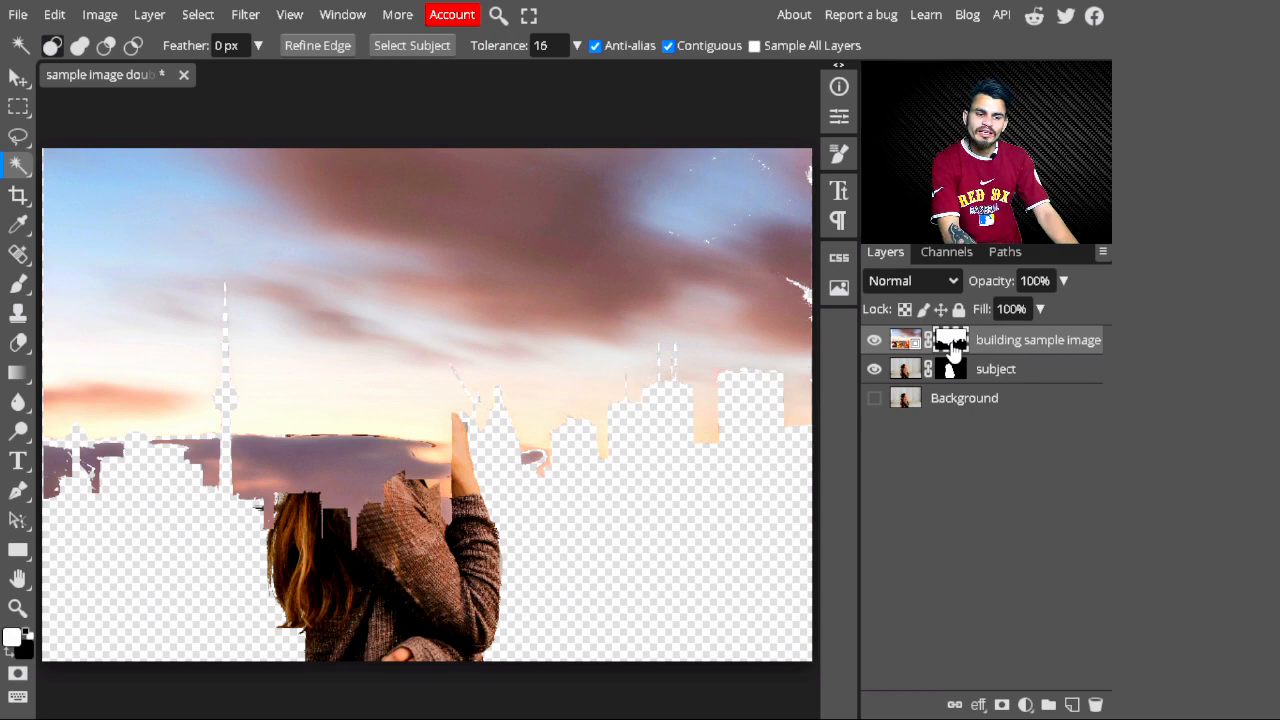
key(ctrl+i)
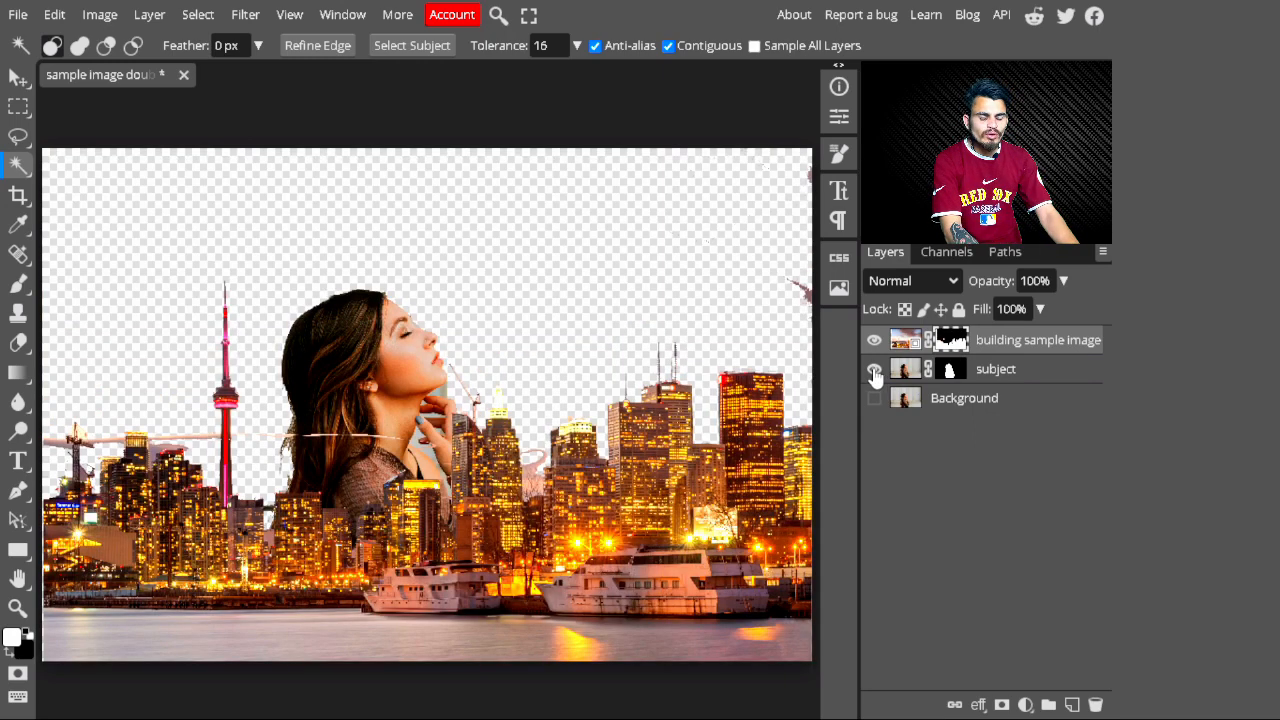
click(874, 370)
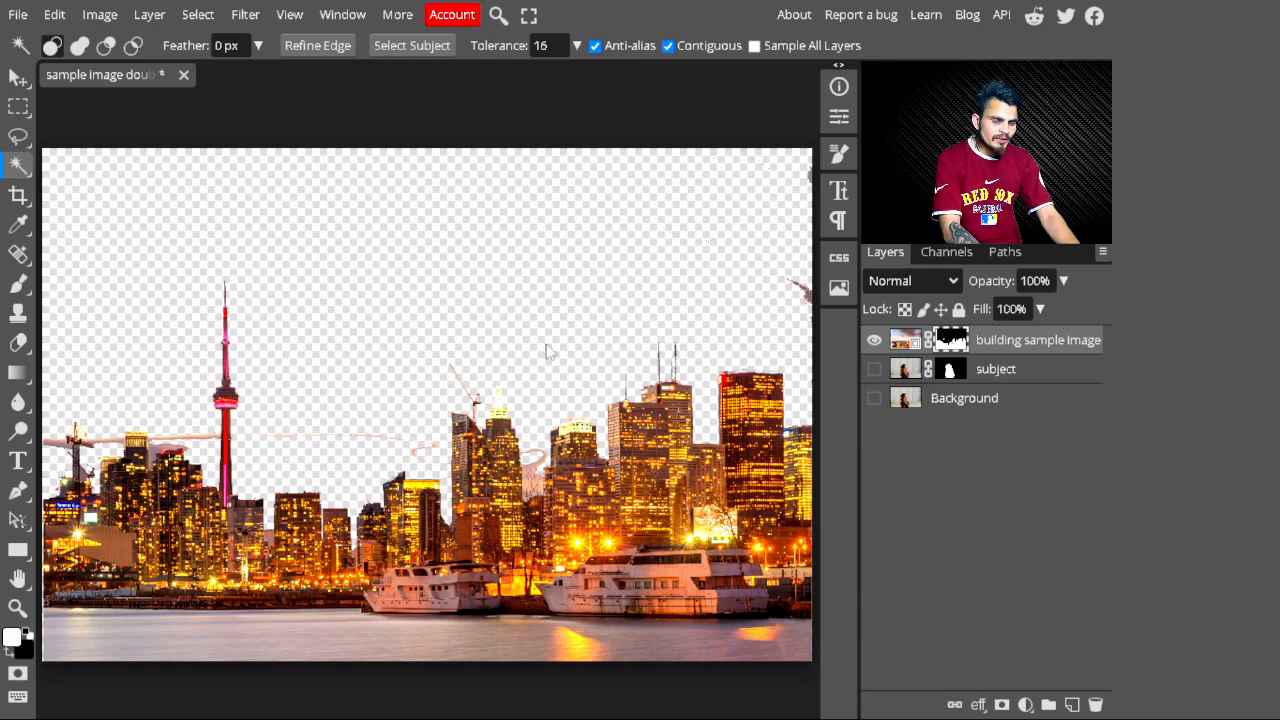
scroll(547, 350, up, 3)
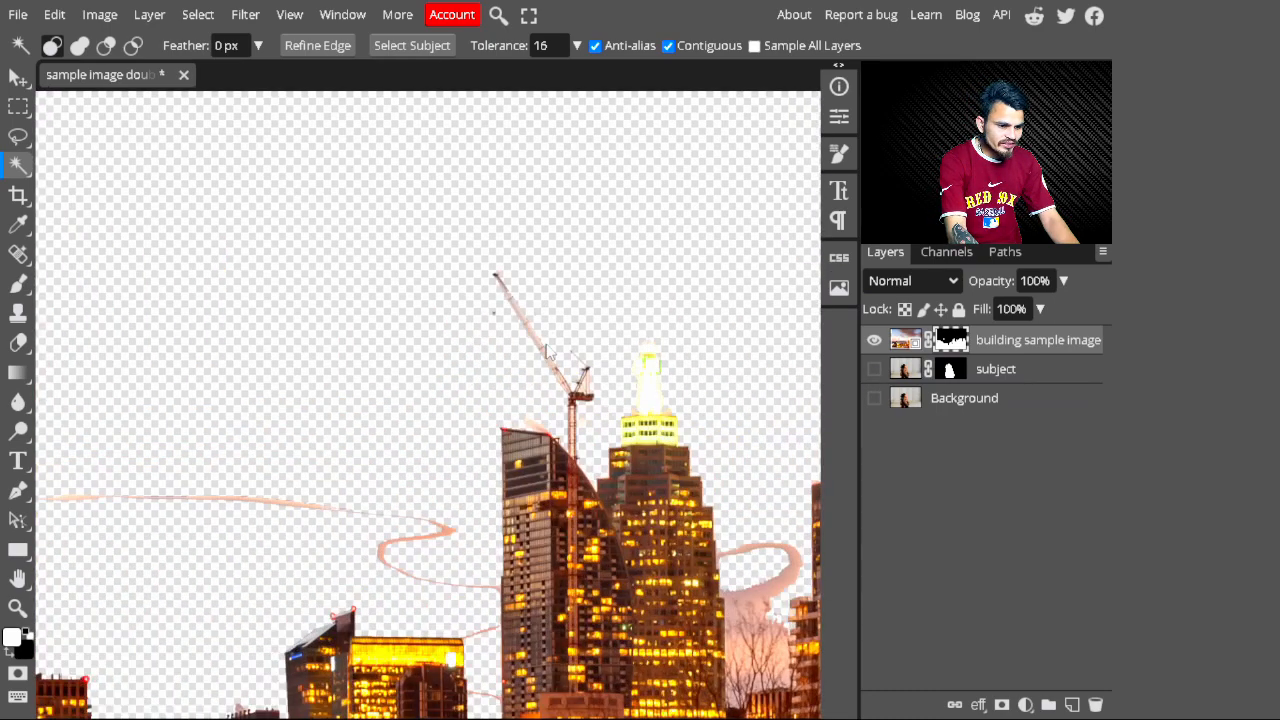
scroll(546, 350, down, 3)
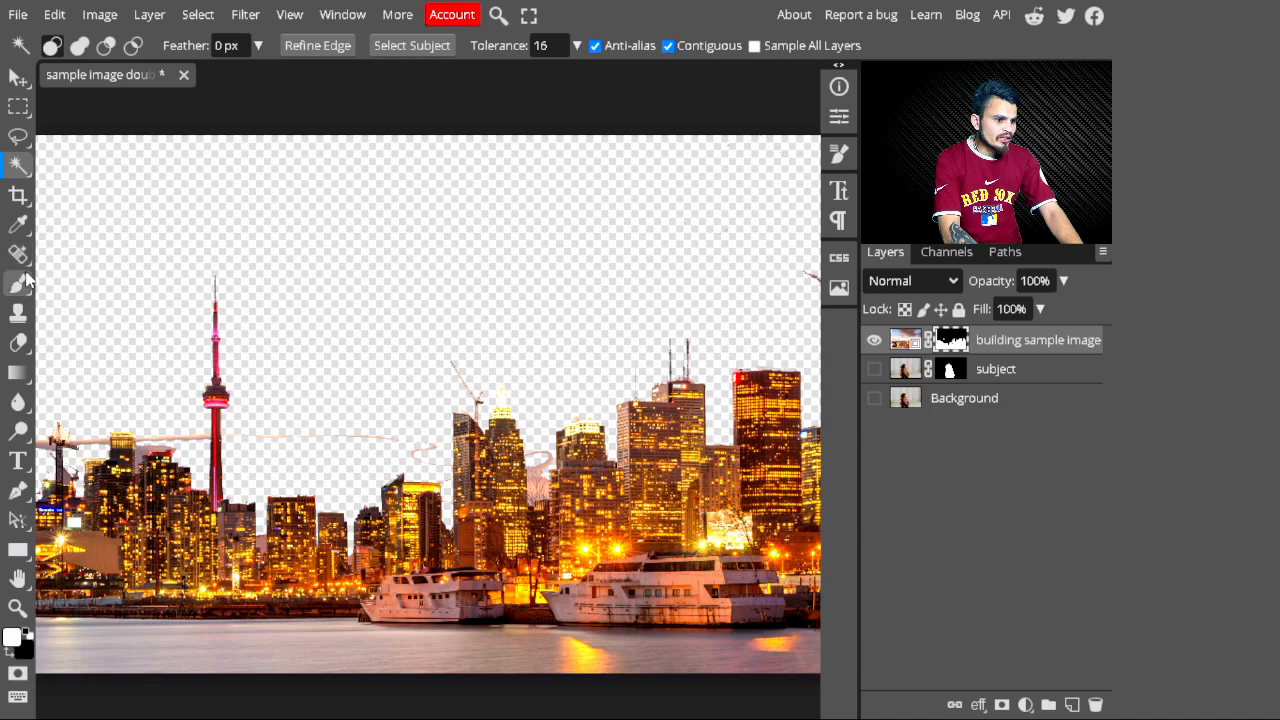
Step: Activate the Brush tool and add a pure red (ff0000) Color Fill layer beneath the building image layer
click(18, 283)
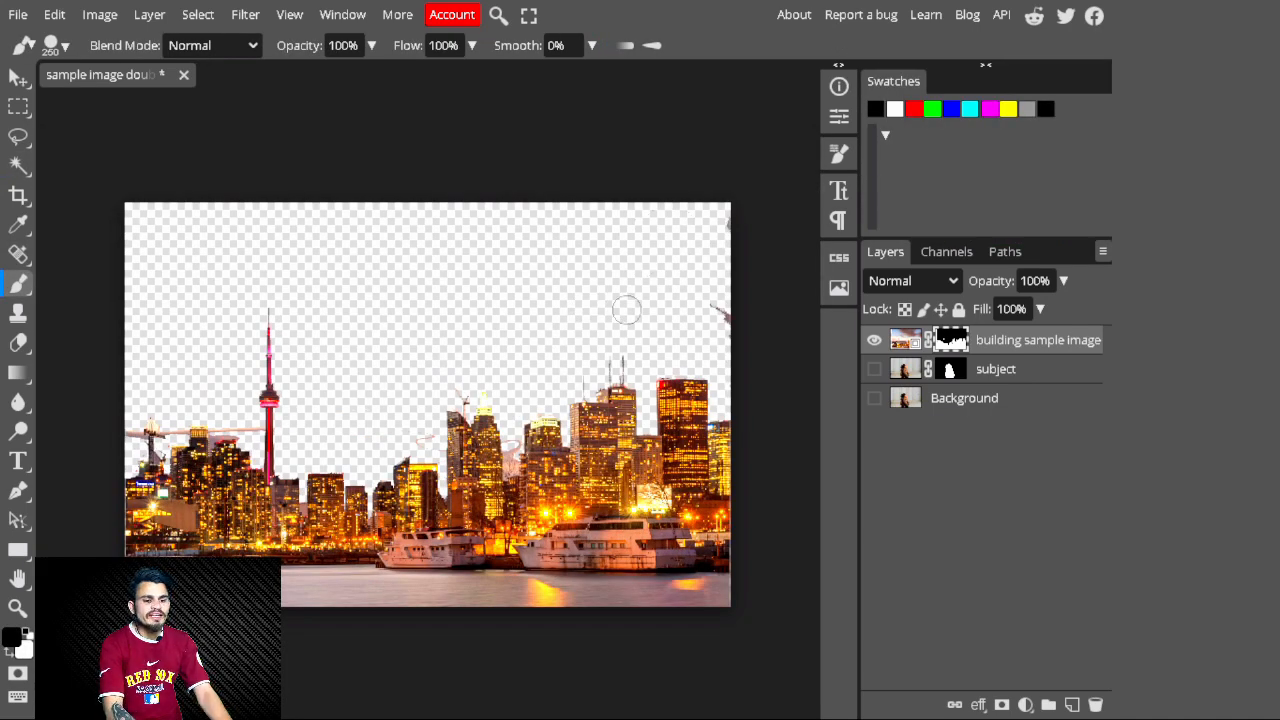
click(1025, 705)
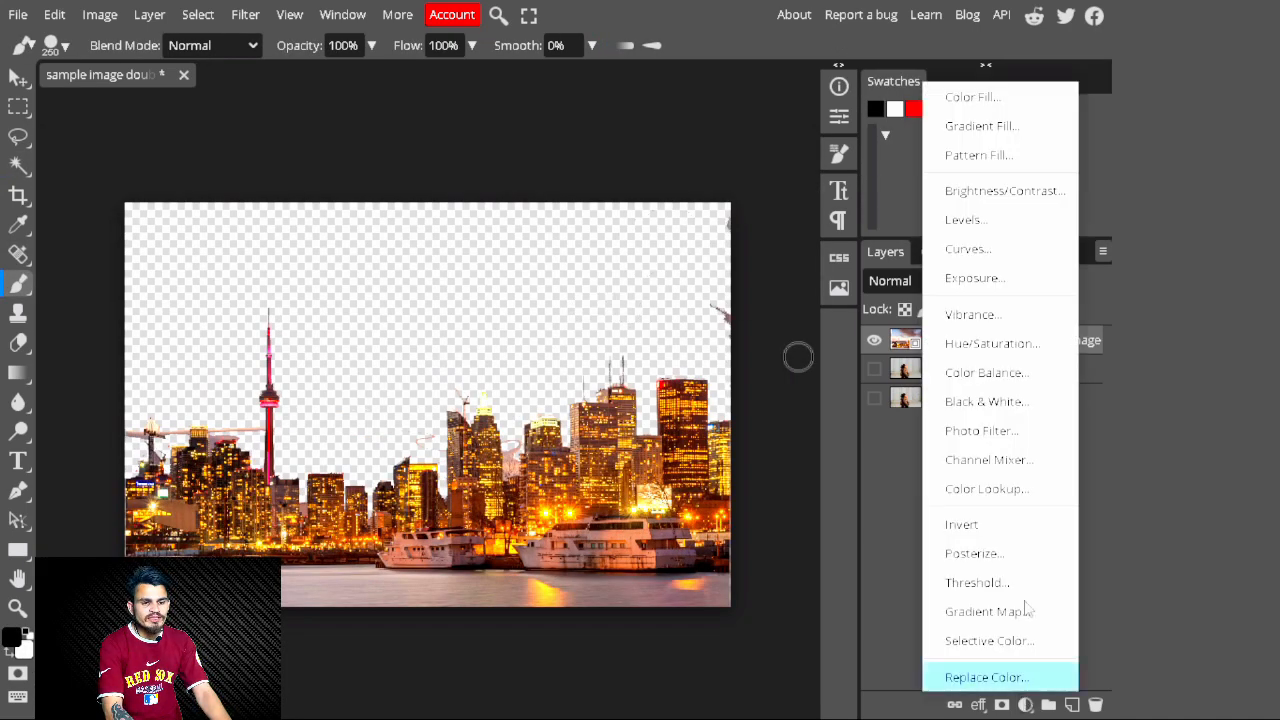
click(999, 99)
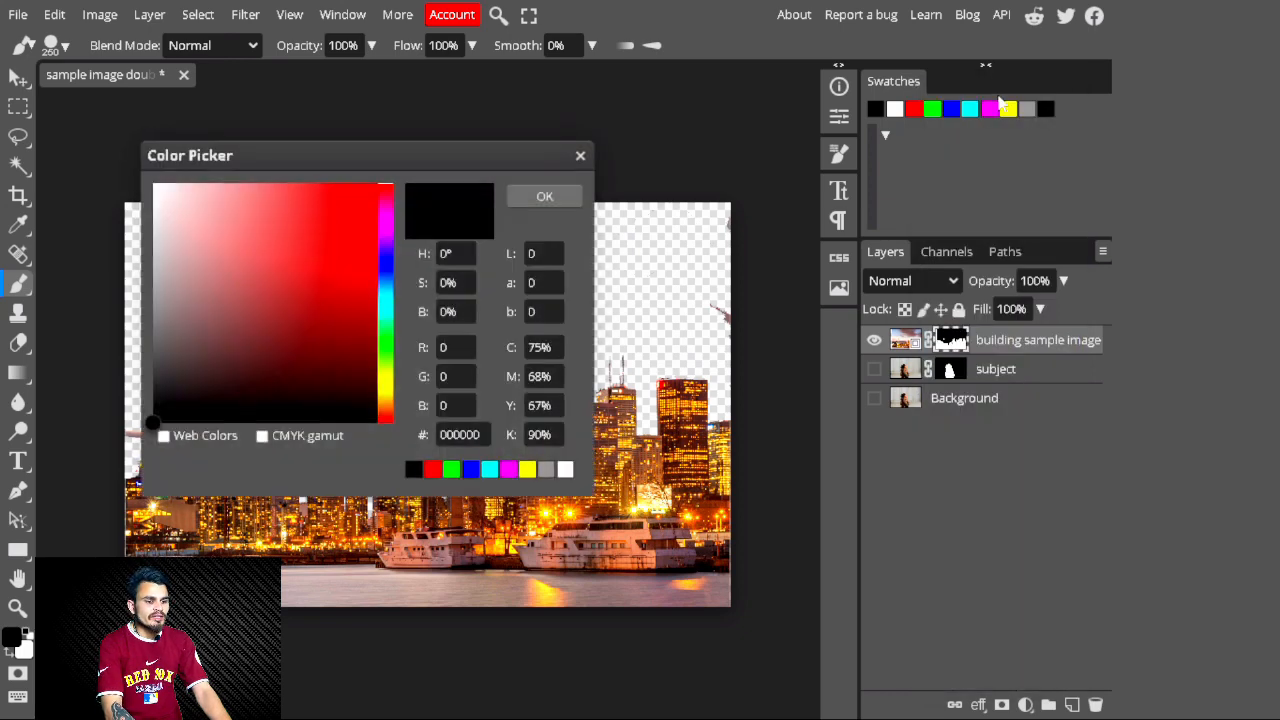
drag(334, 218, 378, 183)
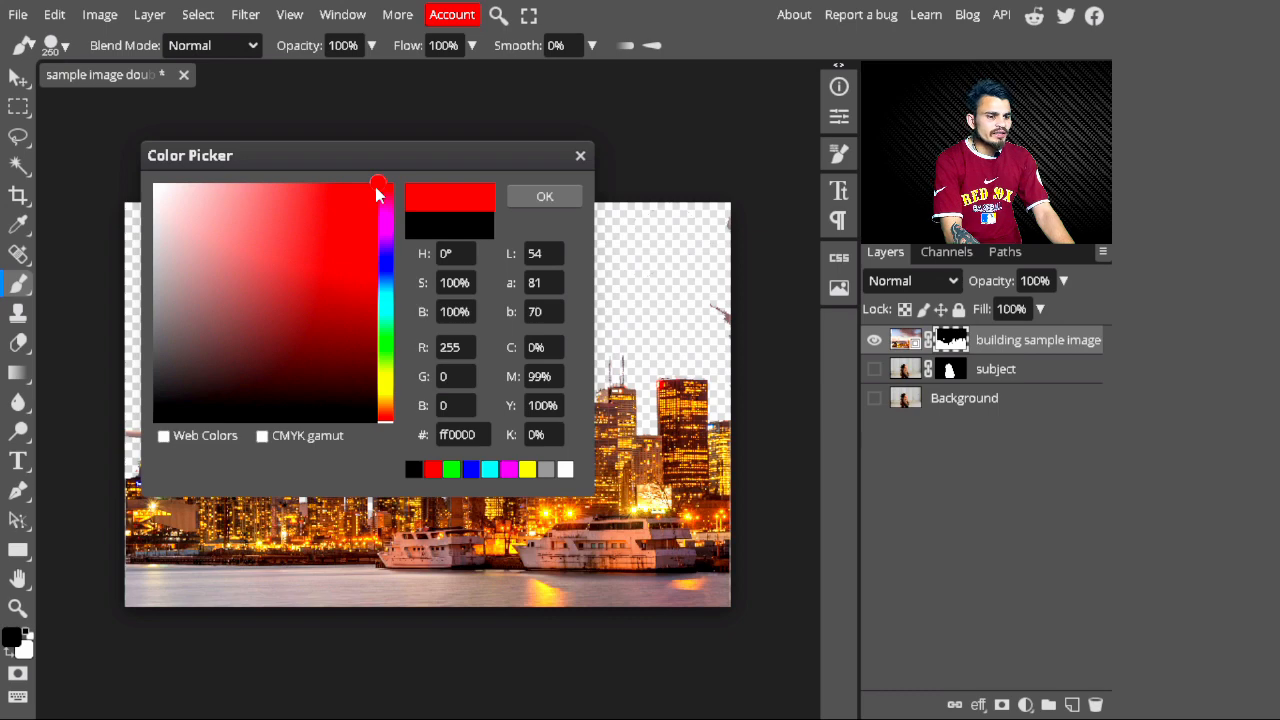
click(557, 196)
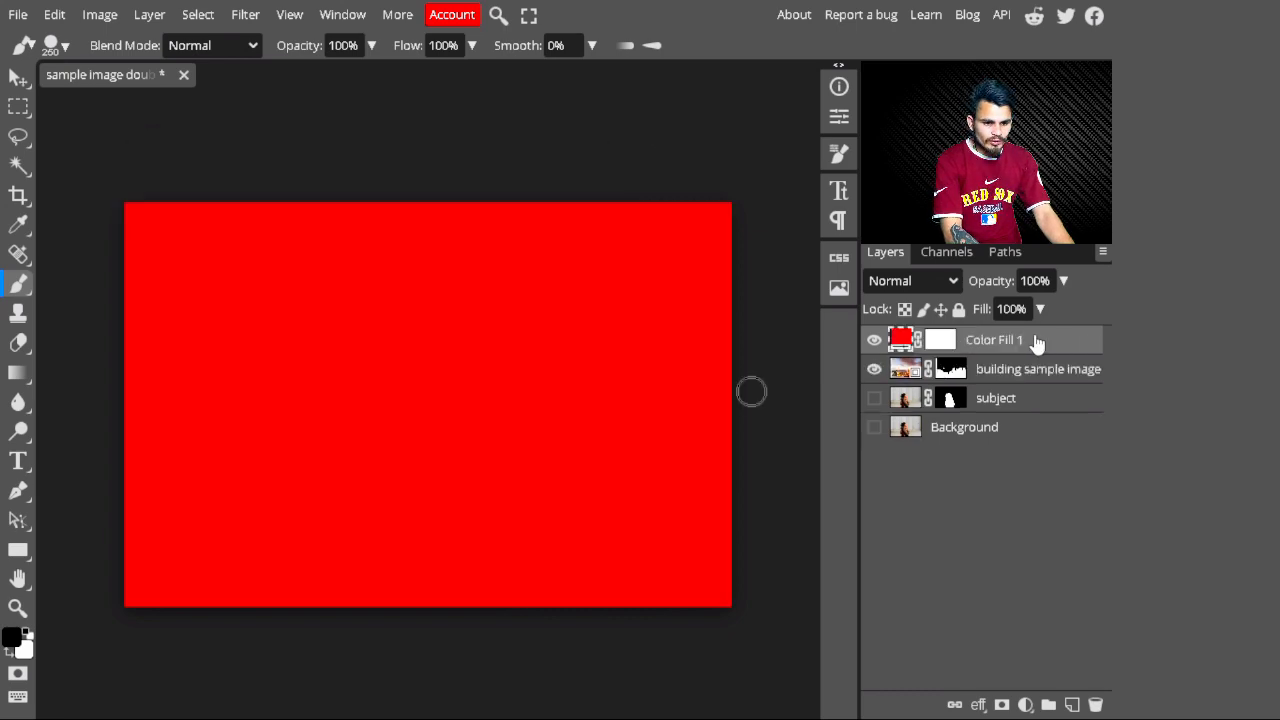
drag(1036, 383, 1037, 392)
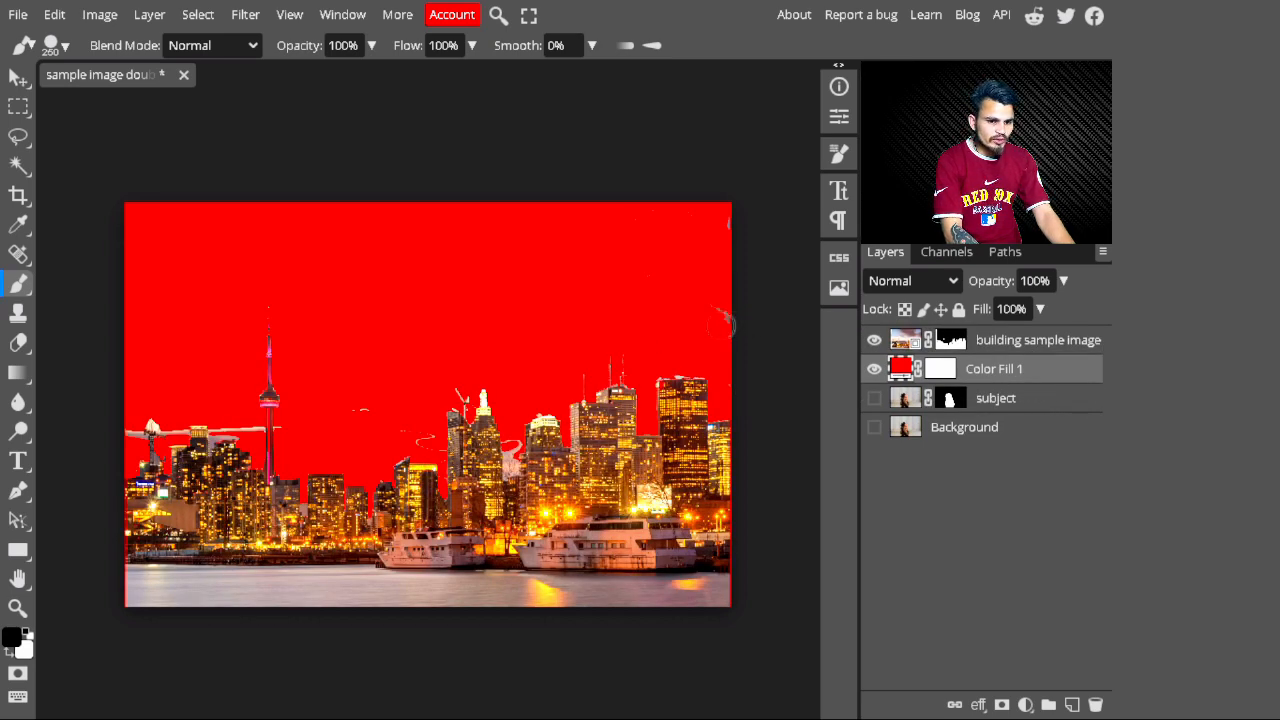
Step: Paint black on the building layer's mask to remove the stray sky remnants above and between the central skyscrapers, reducing the brush size to 125
click(950, 345)
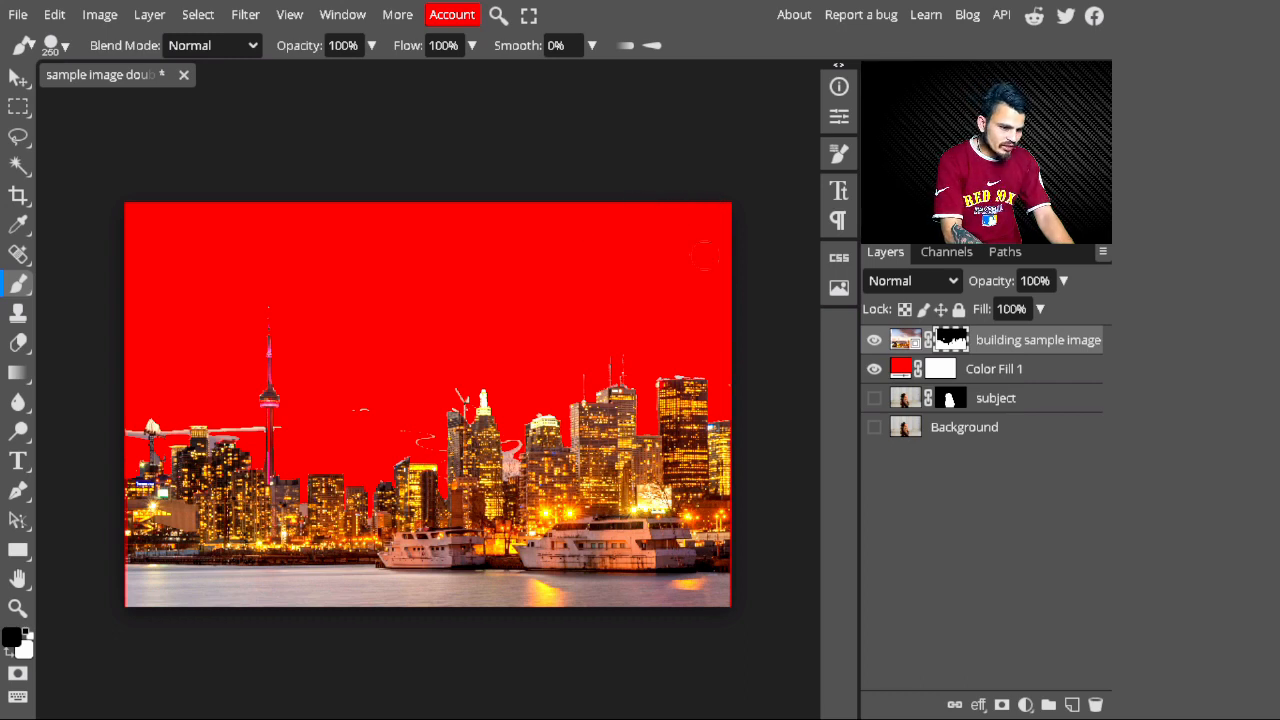
click(423, 441)
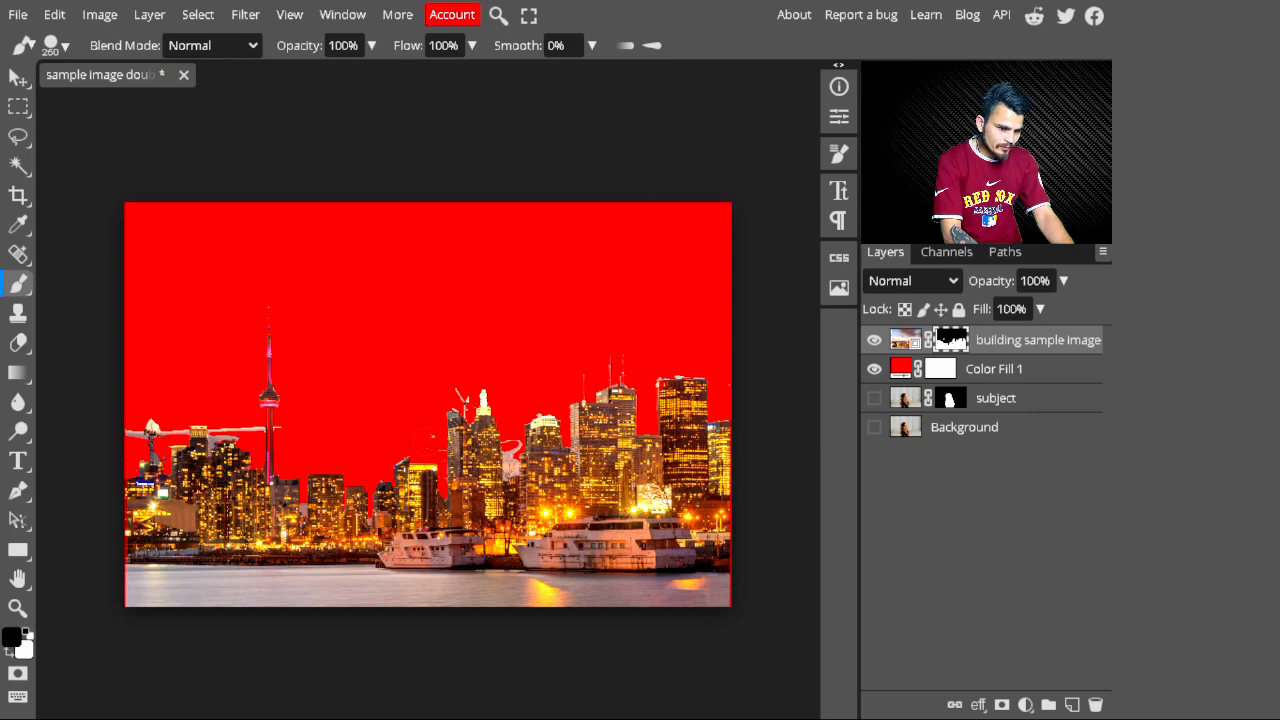
scroll(424, 428, up, 3)
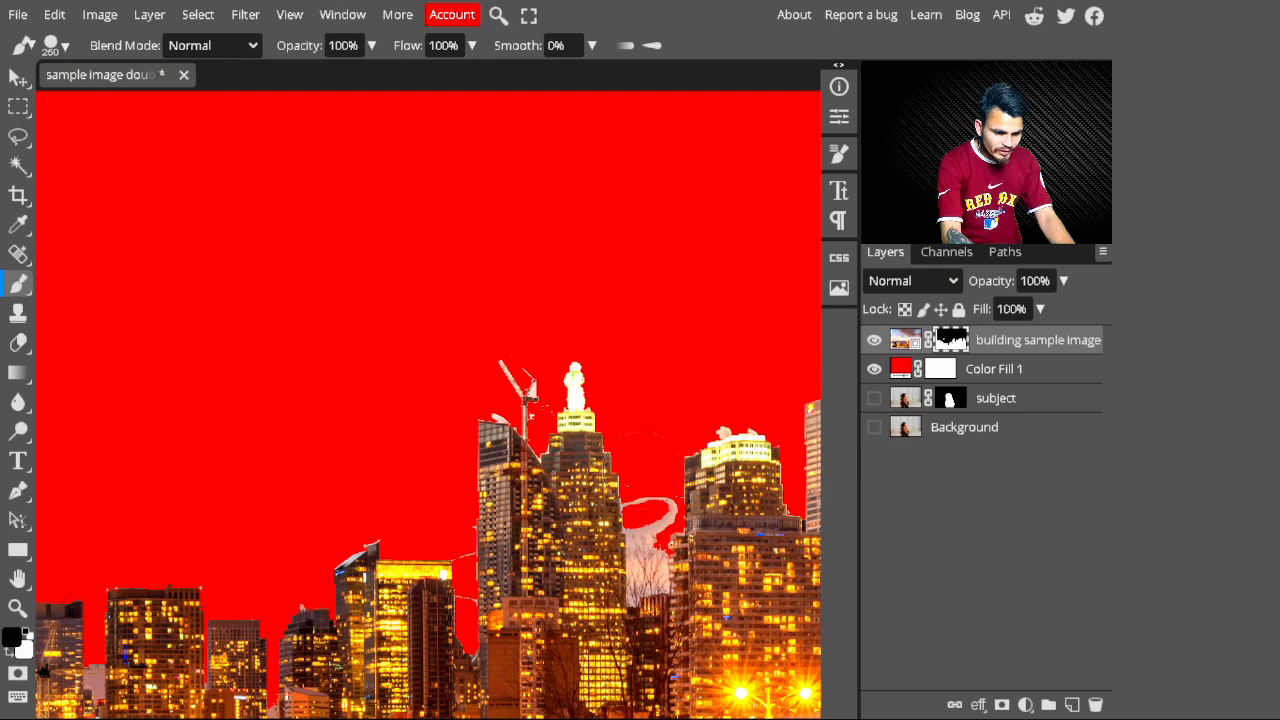
key(bracketleft)
key(bracketleft)
key(bracketleft)
key(bracketleft)
mouse_move(657, 515)
mouse_down()
mouse_move(643, 536)
mouse_move(645, 590)
mouse_up()
key(ctrl+0)
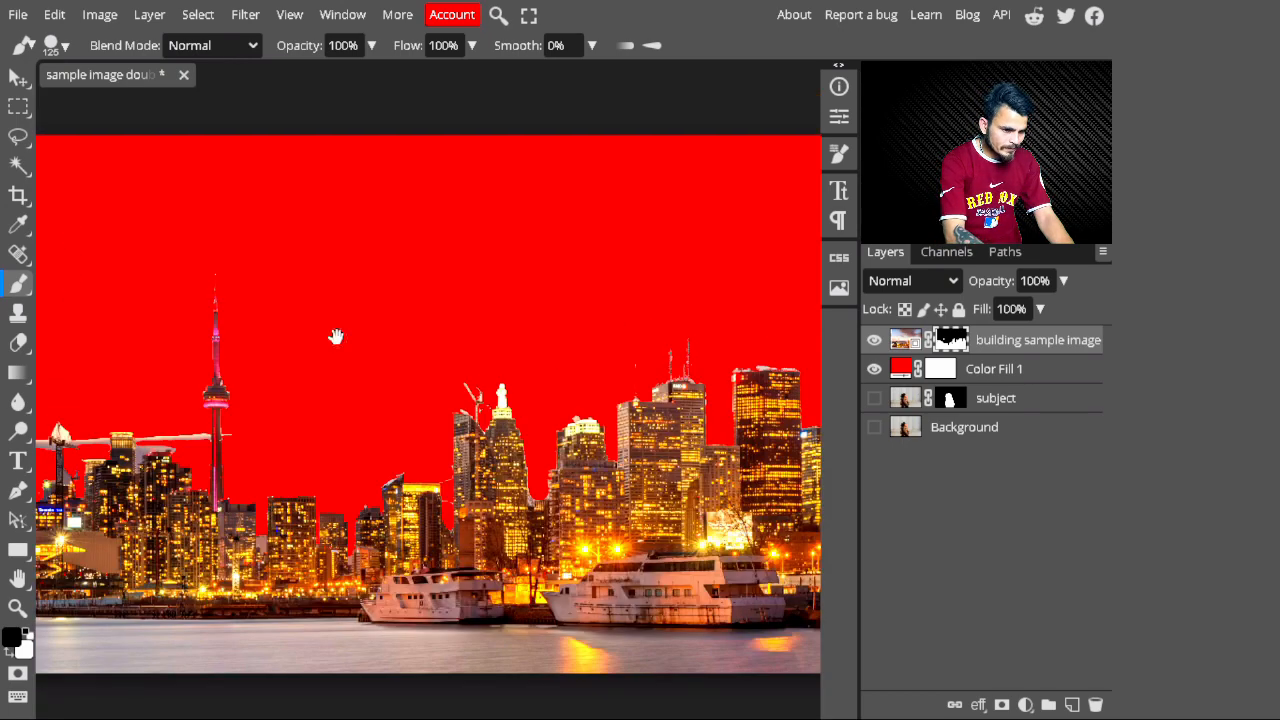
Step: Paint out the leftover cloud band between the tall tower, the neighbouring buildings and the crane on the building layer's mask
key(h)
drag(318, 362, 541, 393)
scroll(417, 410, up, 5)
key(b)
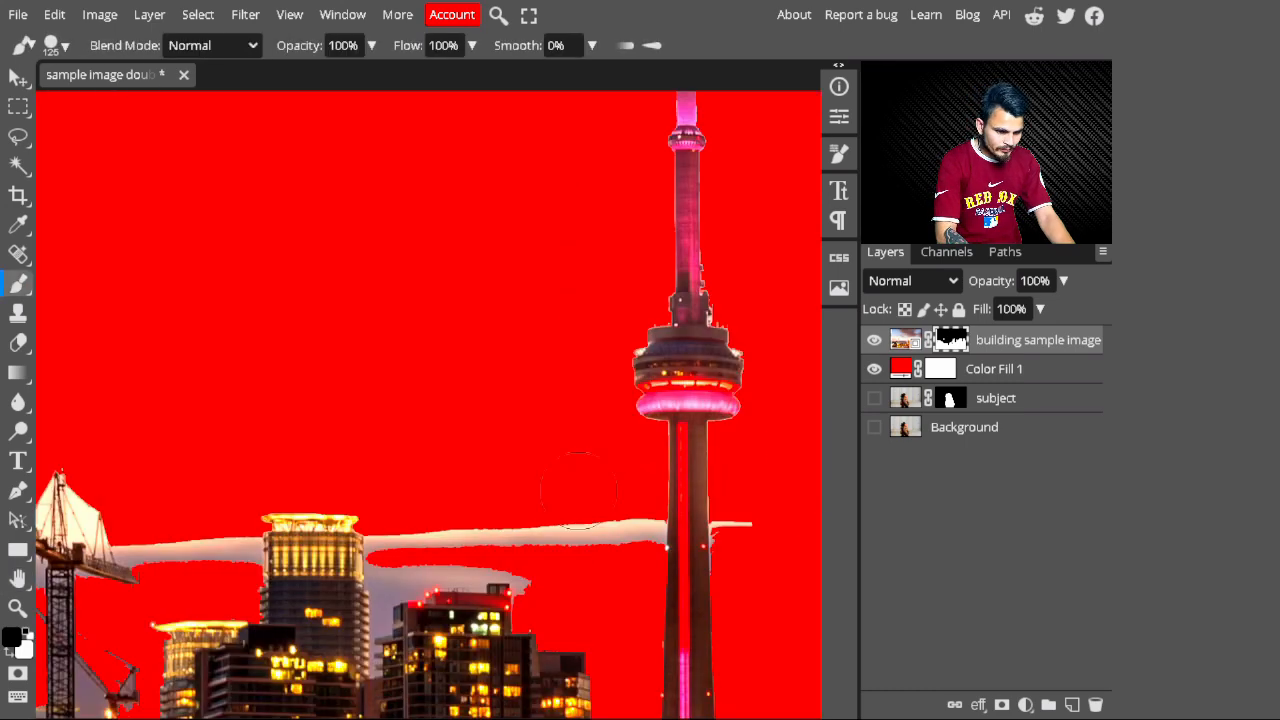
mouse_move(600, 532)
mouse_down()
mouse_move(410, 530)
mouse_move(395, 548)
mouse_move(485, 560)
mouse_up()
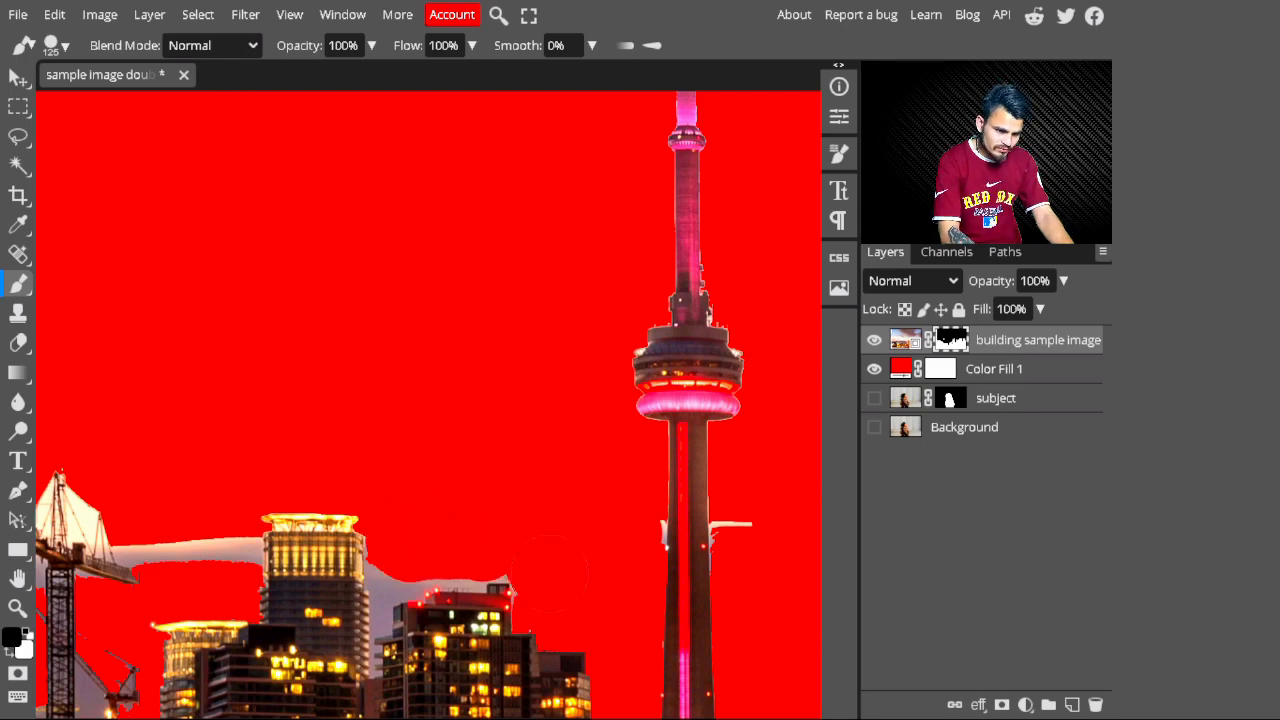
drag(770, 515, 745, 522)
drag(290, 540, 148, 535)
key(ctrl+minus)
key(ctrl+minus)
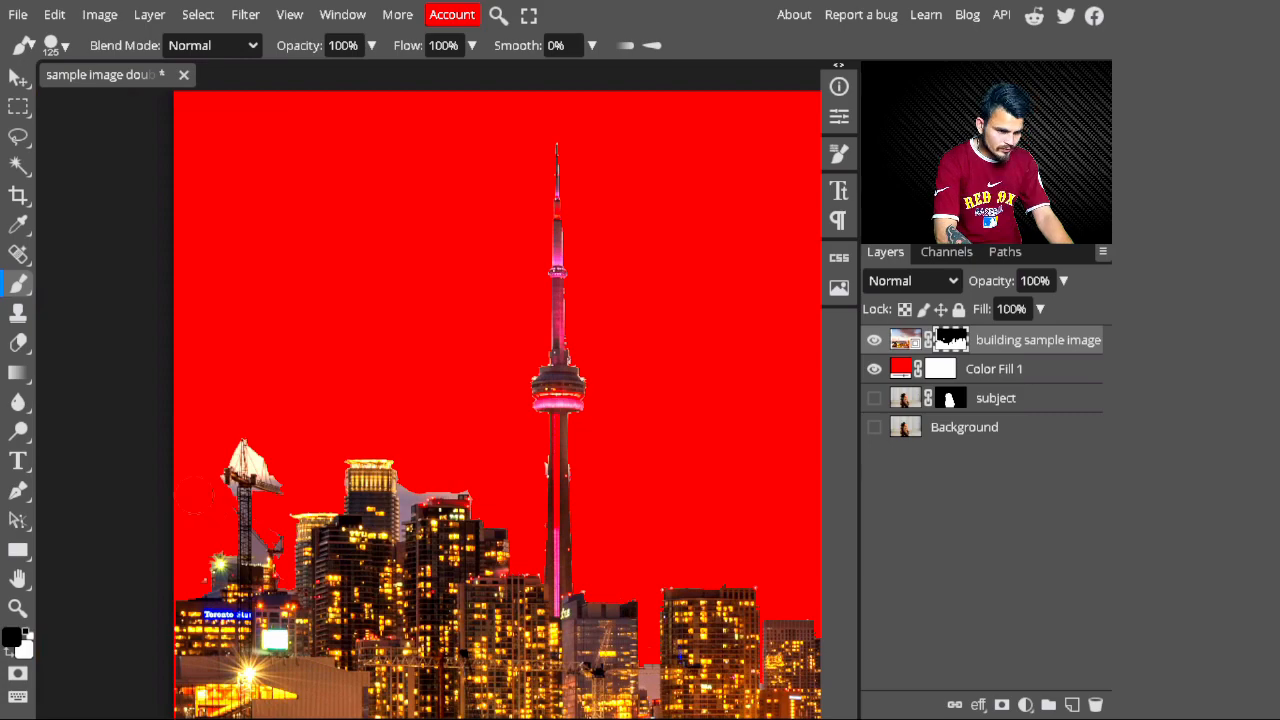
Step: Reduce the brush size to 46 and mask out the remaining sky fragments beside the lit high-rise and along the tower shaft
key(ctrl+plus)
key(ctrl+plus)
key(ctrl+plus)
key(ctrl+plus)
key(ctrl+minus)
key(bracketleft)
key(bracketleft)
key(bracketleft)
key(bracketleft)
key(bracketleft)
key(bracketleft)
key(bracketleft)
mouse_move(393, 627)
mouse_down()
mouse_move(281, 437)
mouse_move(245, 480)
mouse_move(410, 482)
mouse_up()
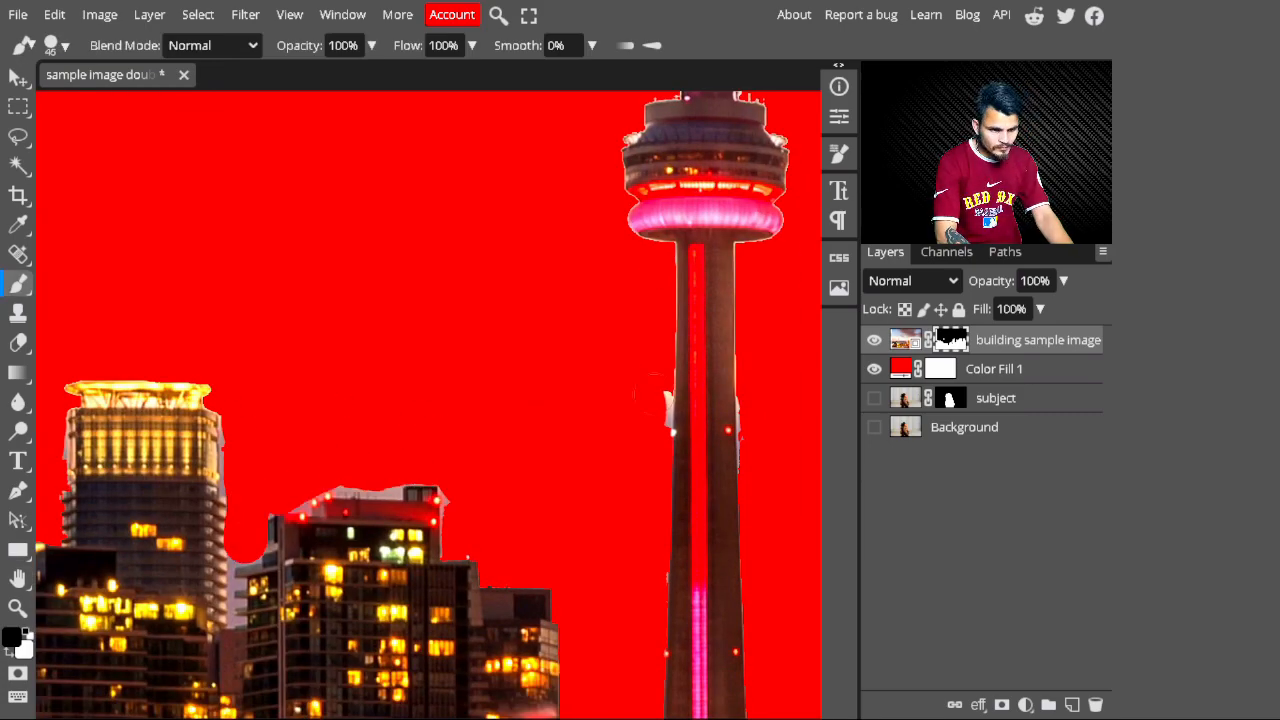
drag(668, 392, 668, 432)
key(ctrl+0)
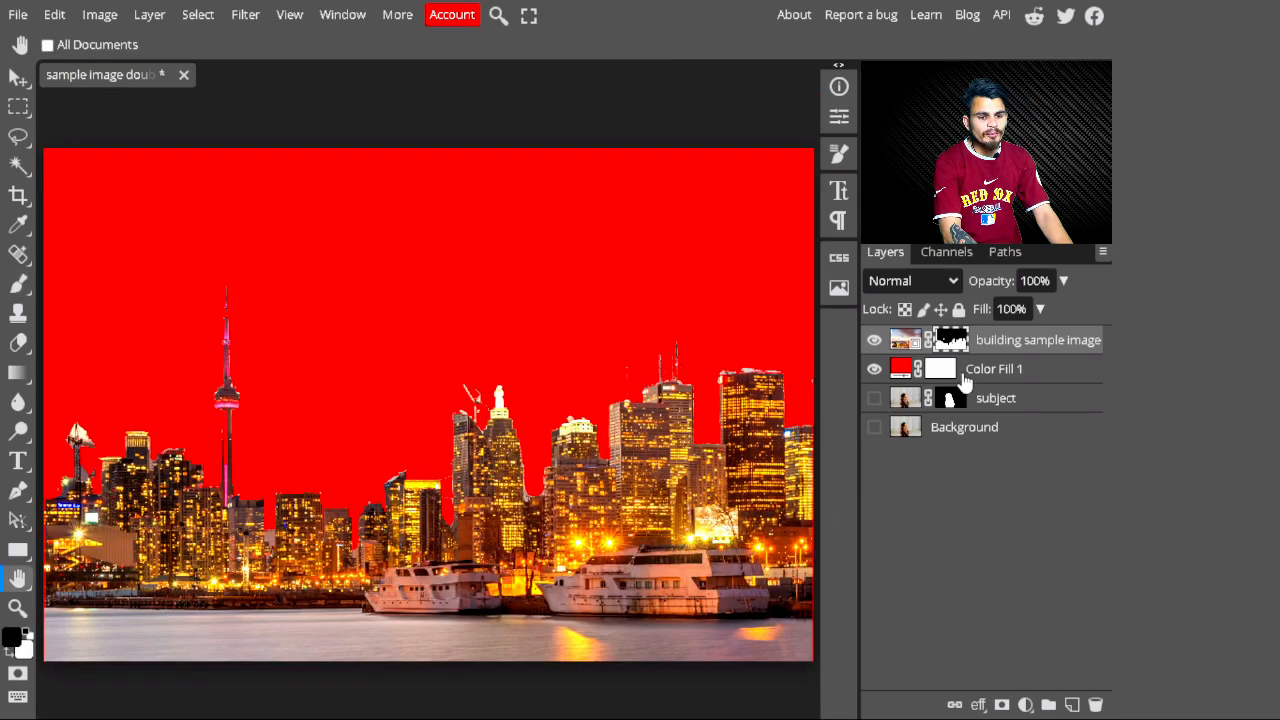
Step: Move the Color Fill layer below the subject layer and change its color from red to a neutral gray
click(982, 371)
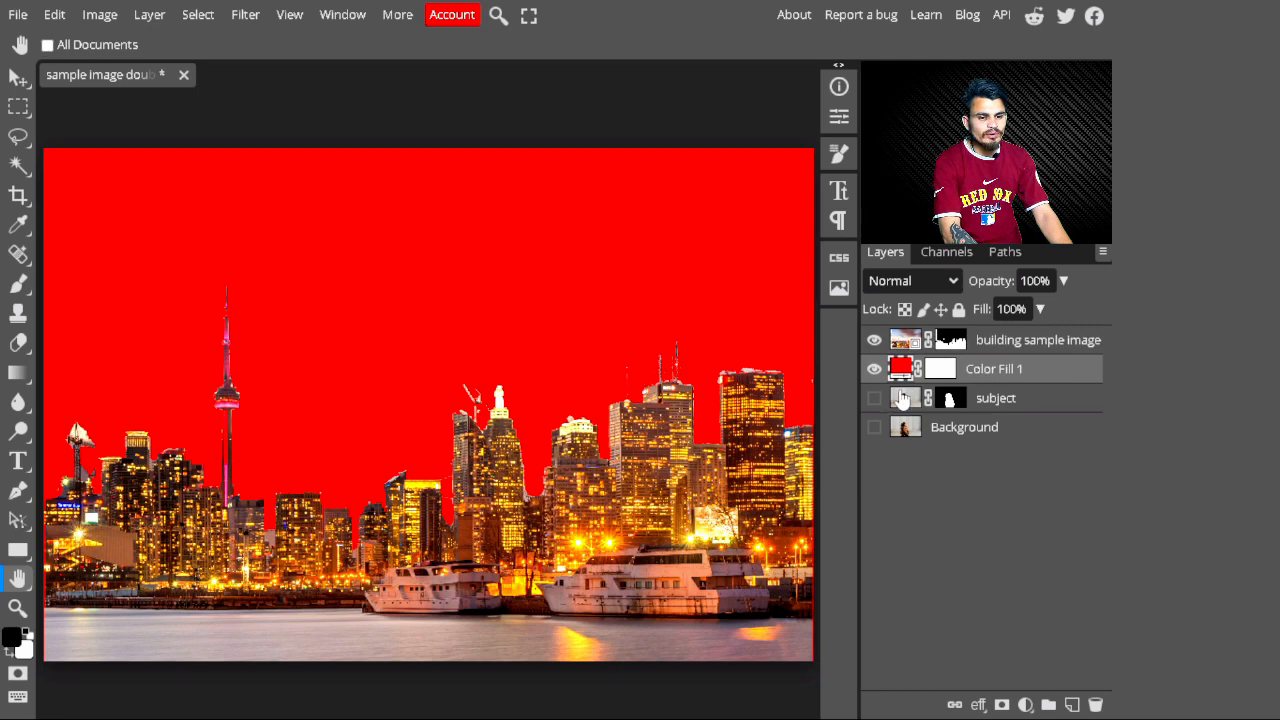
drag(1022, 370, 1024, 416)
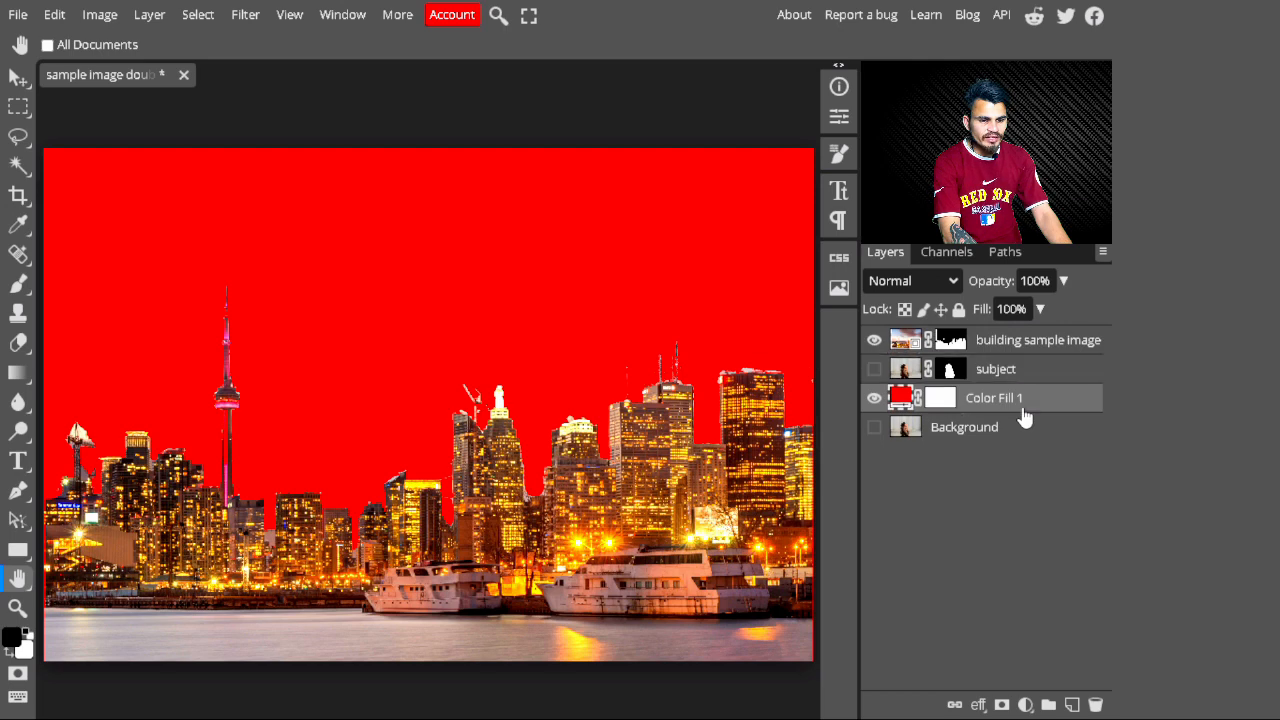
double_click(901, 400)
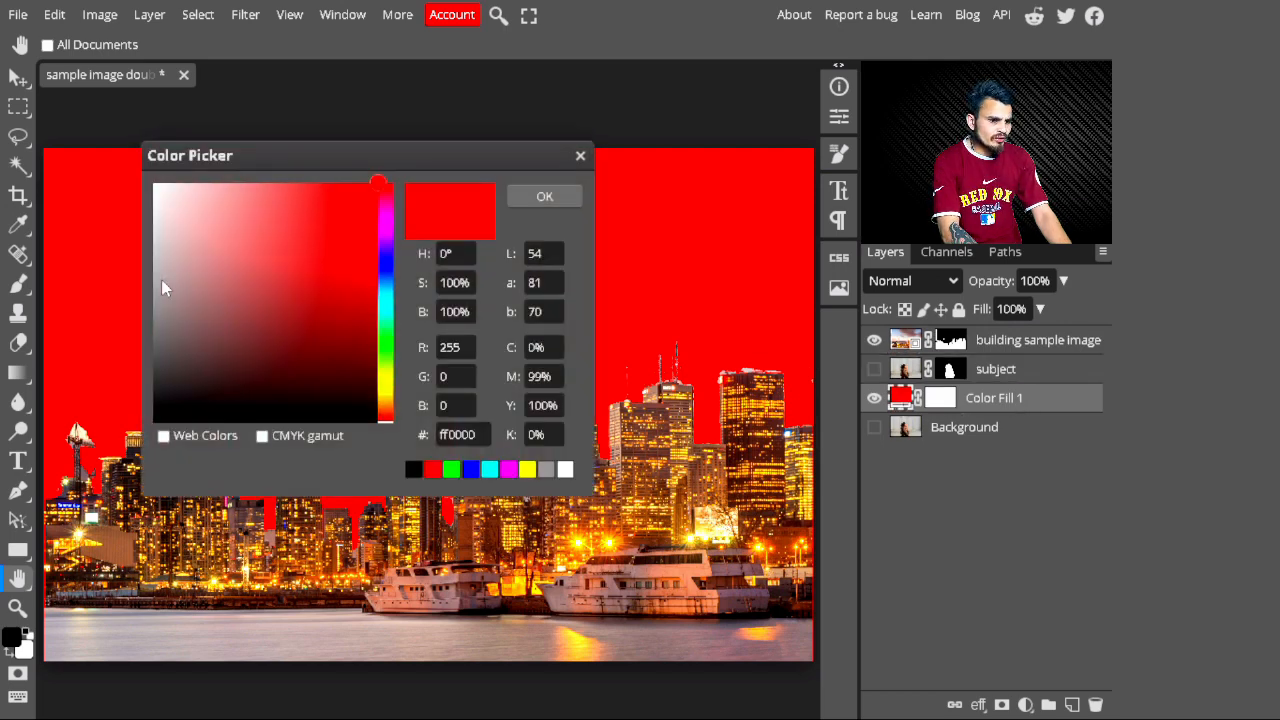
drag(165, 288, 156, 293)
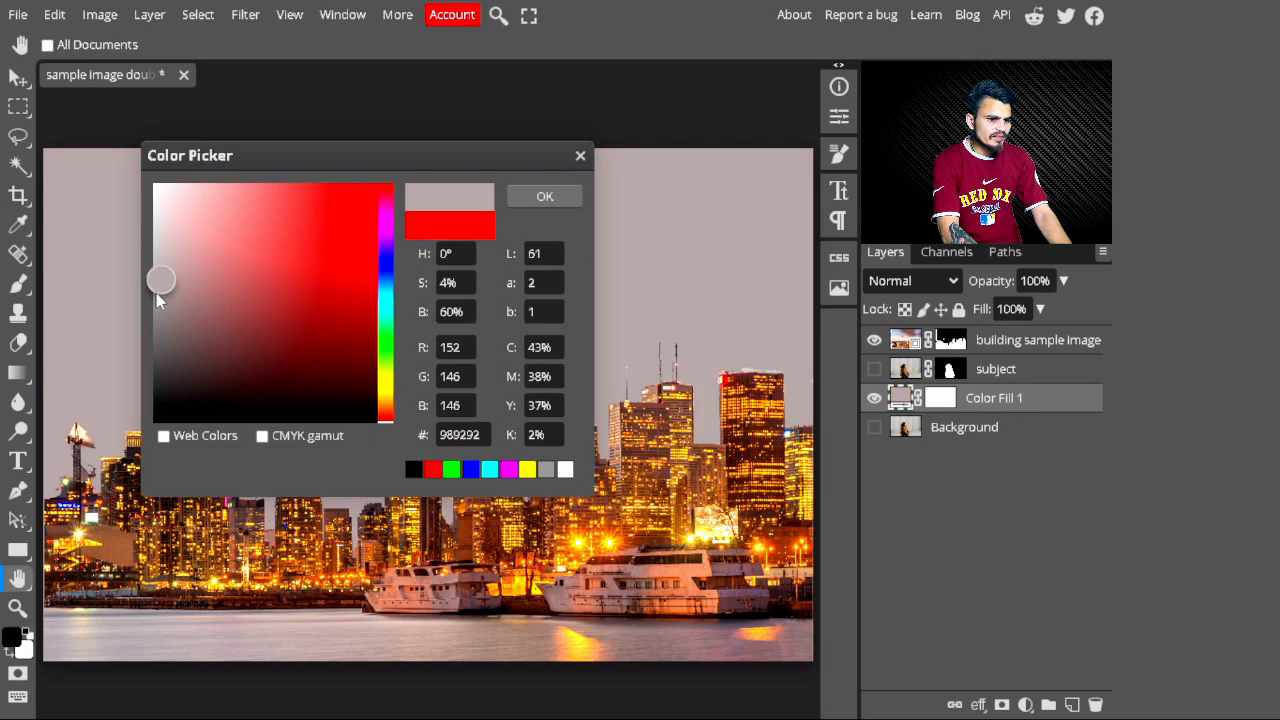
click(541, 200)
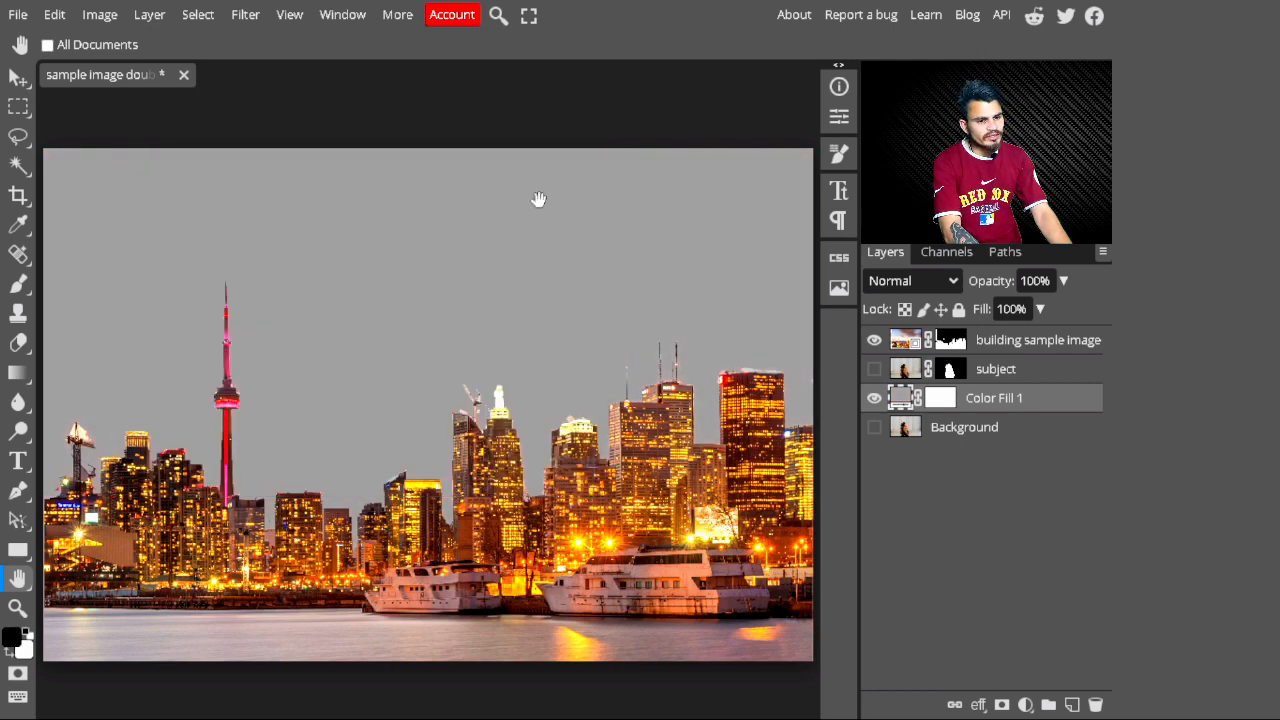
Step: Show the subject layer again and rotate the building image 90° counterclockwise
click(874, 370)
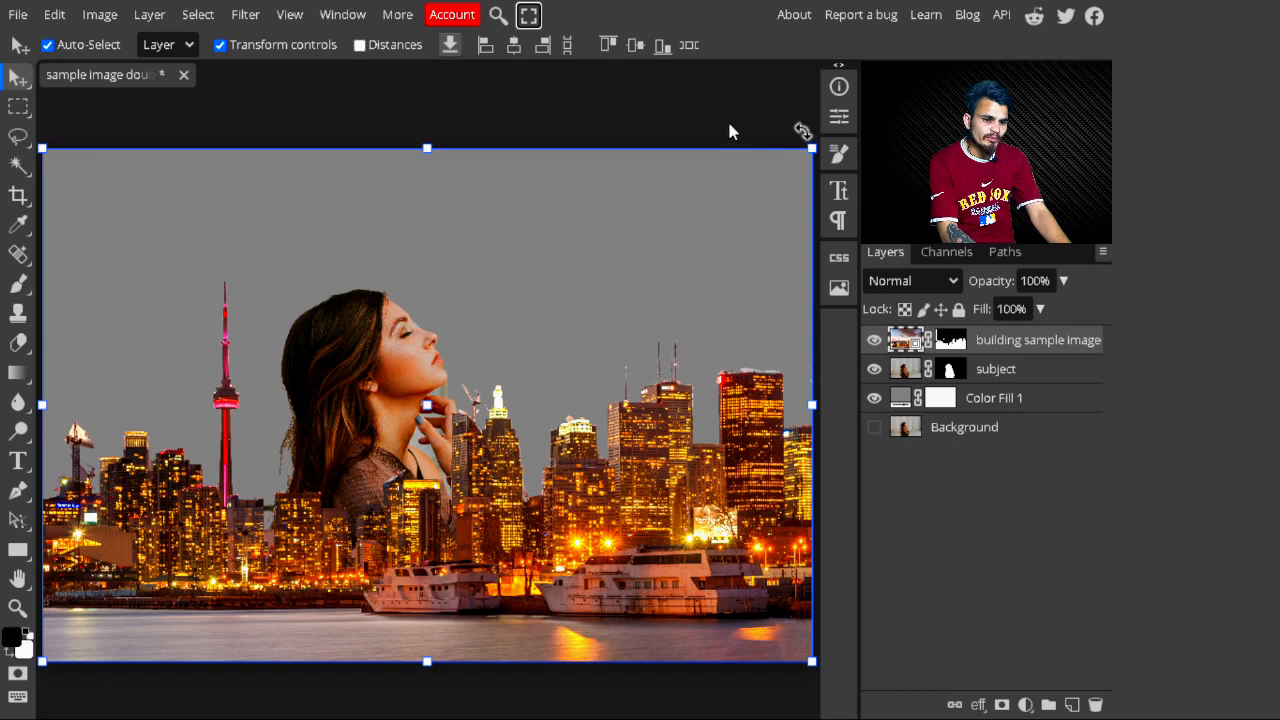
drag(802, 131, 306, 180)
key(ctrl+minus)
key(Return)
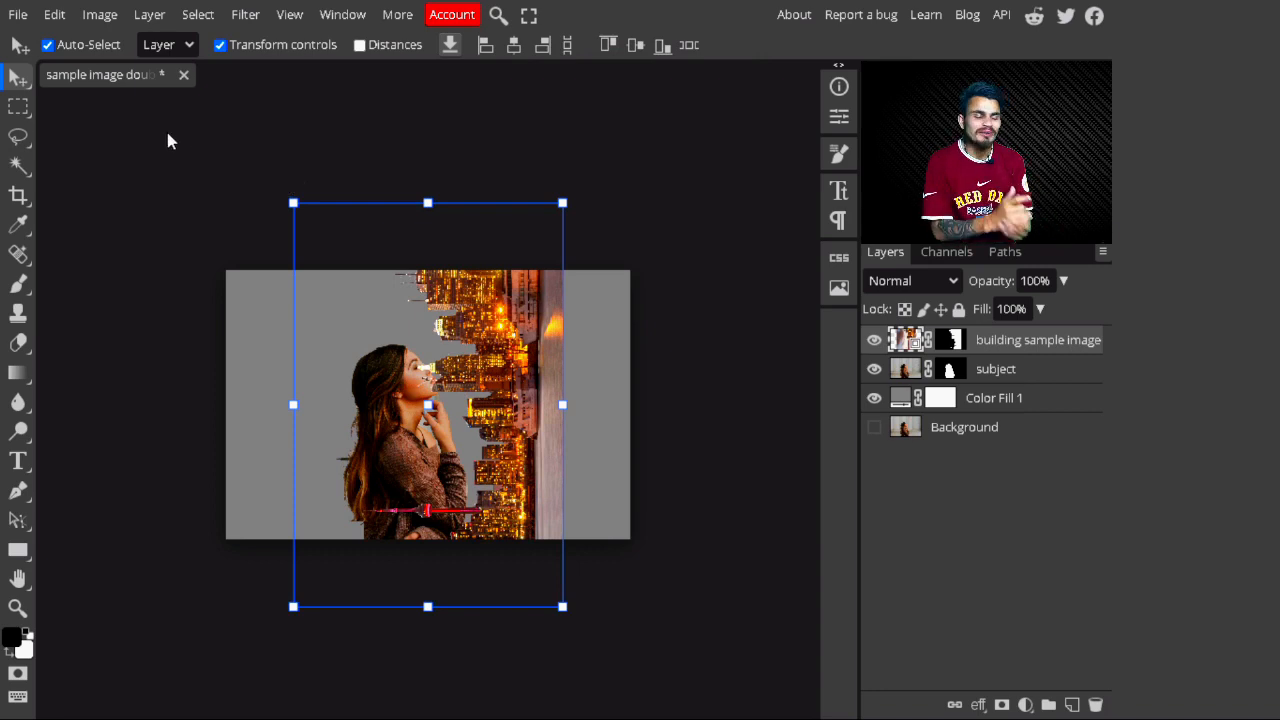
Step: Flip the building image vertically and move it left so the skyline overlaps the woman's head and back
click(56, 16)
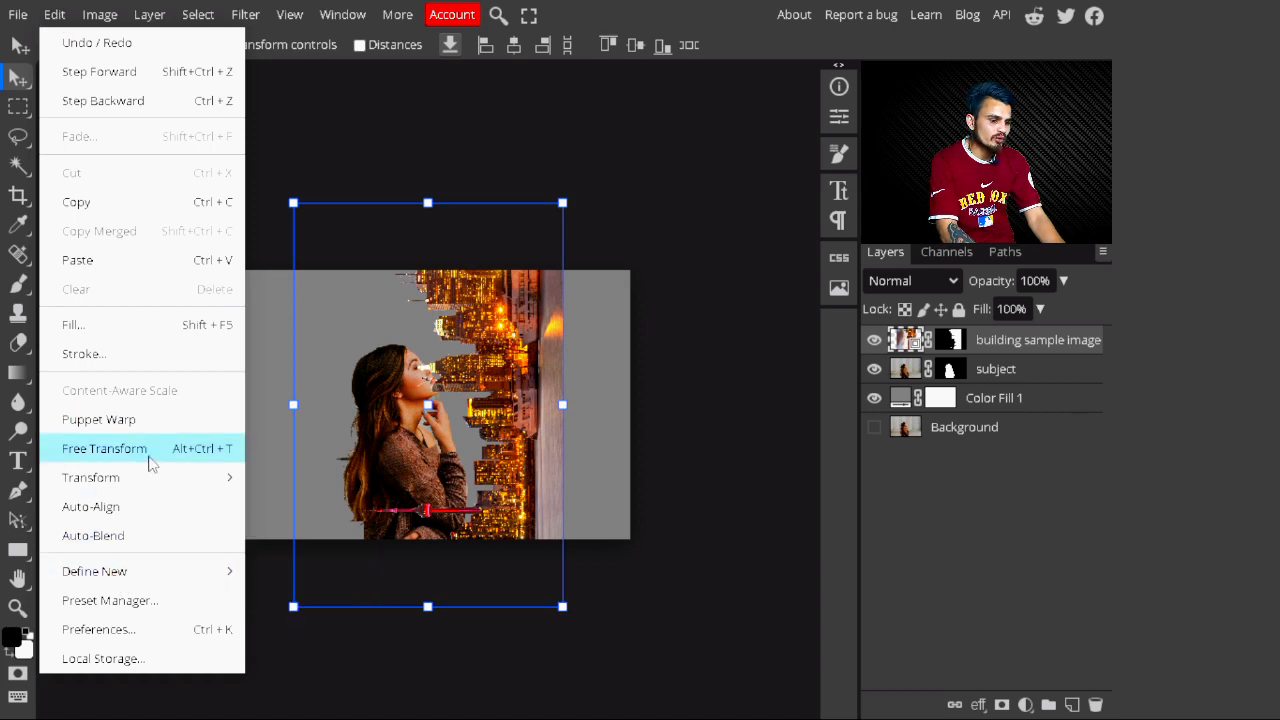
mouse_move(157, 477)
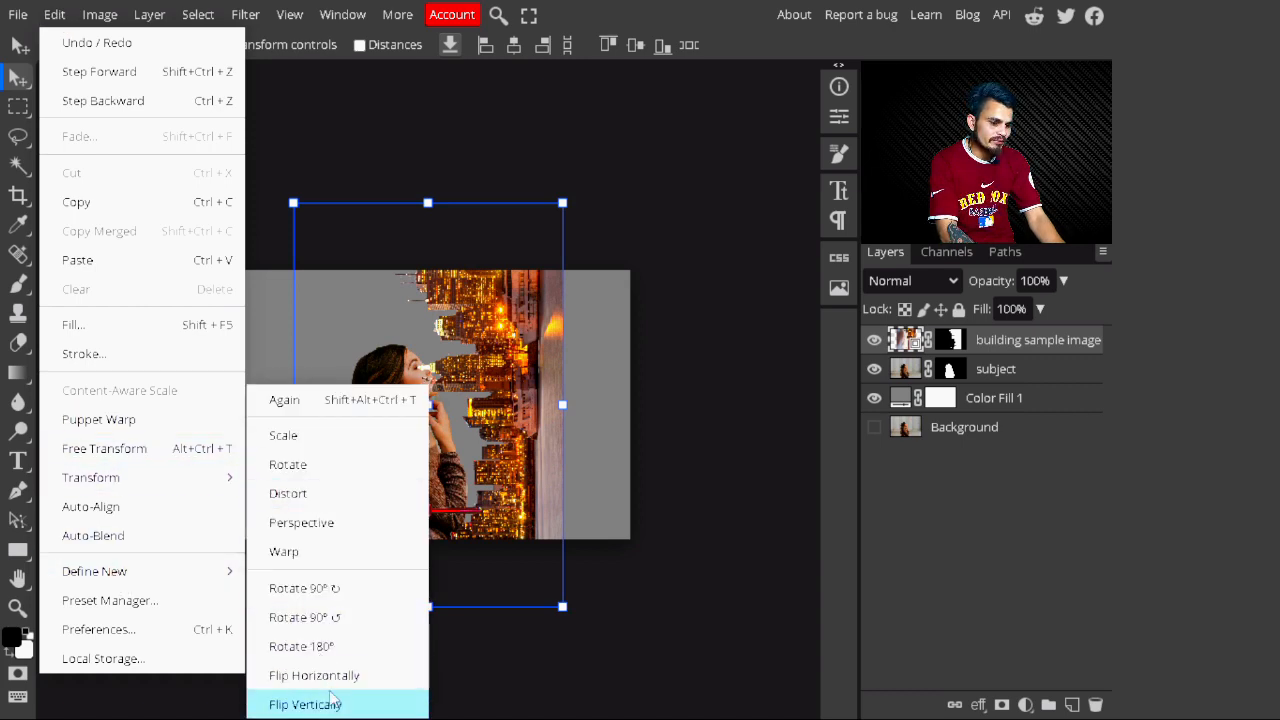
click(338, 705)
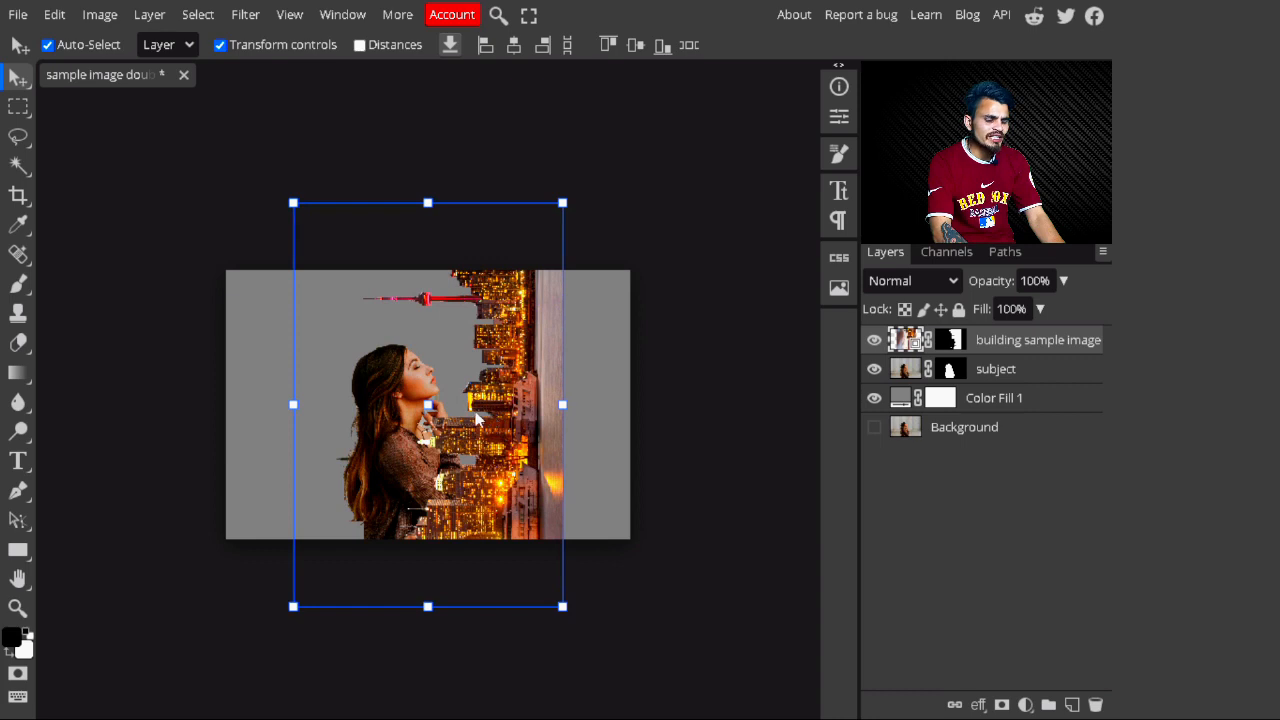
drag(482, 419, 389, 420)
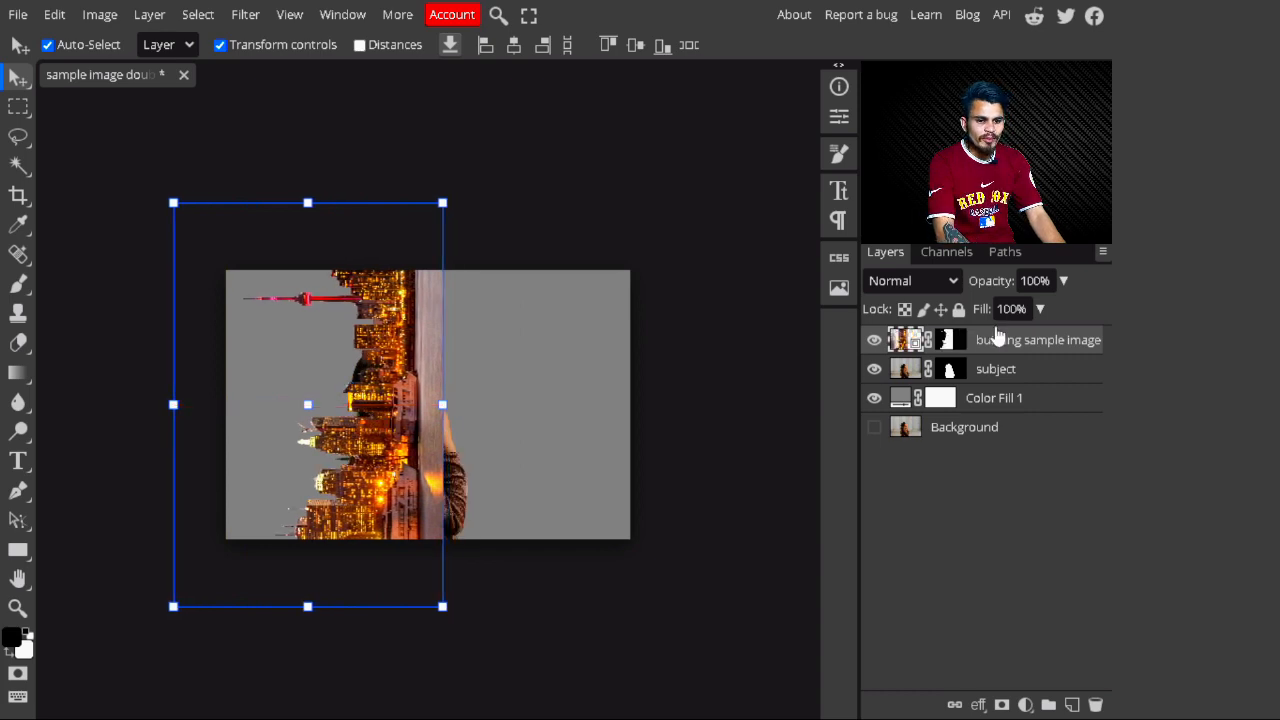
Step: Lower the building image layer's opacity to 53% so the woman shows through
click(1063, 283)
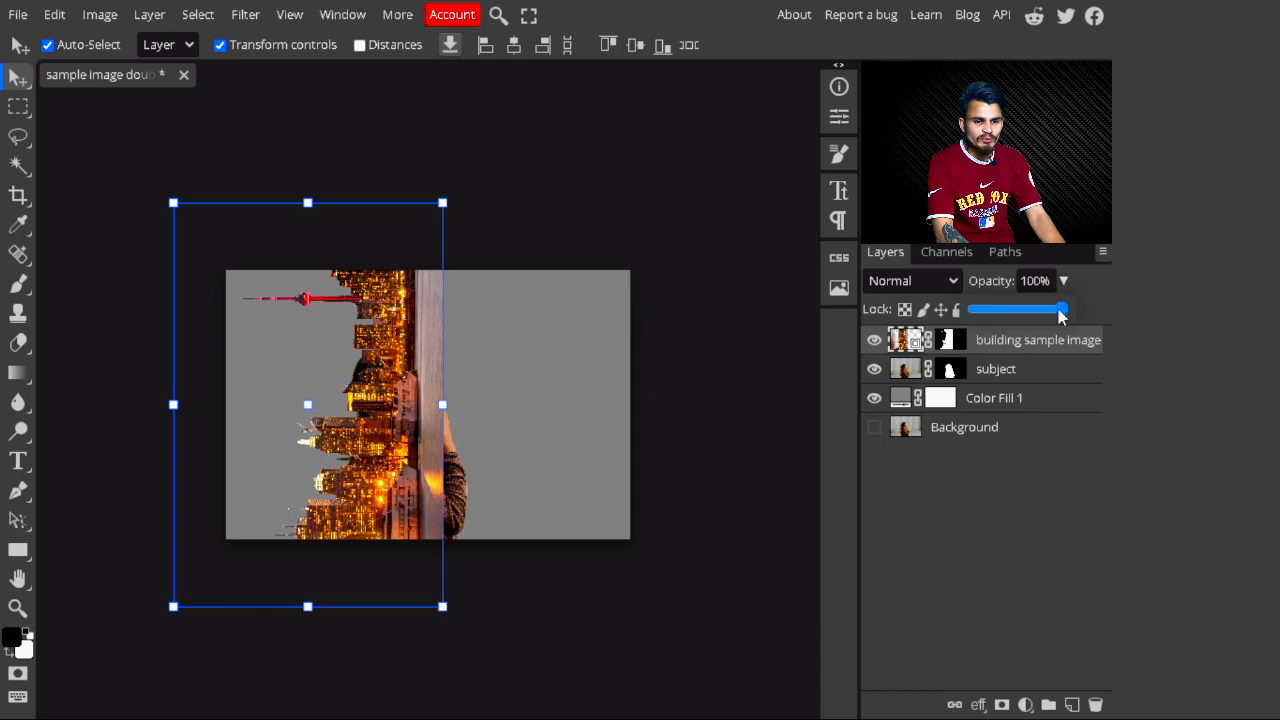
drag(1063, 309, 1023, 320)
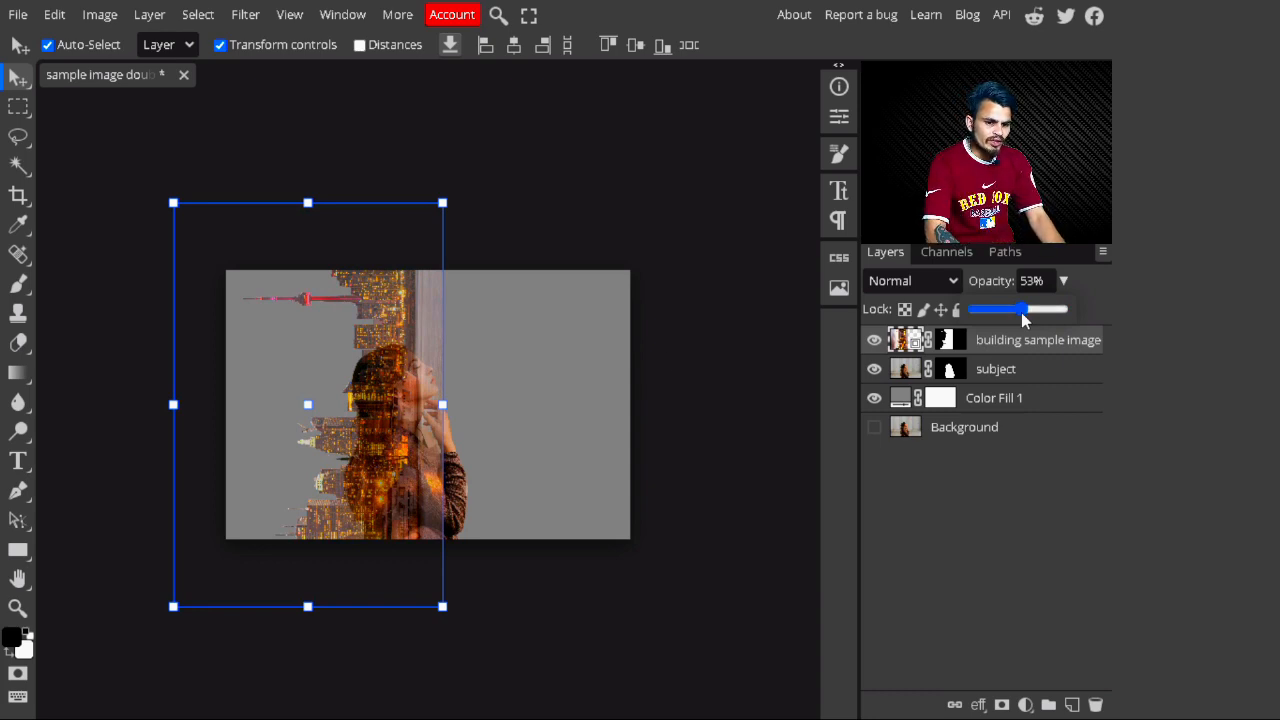
key(ctrl+plus)
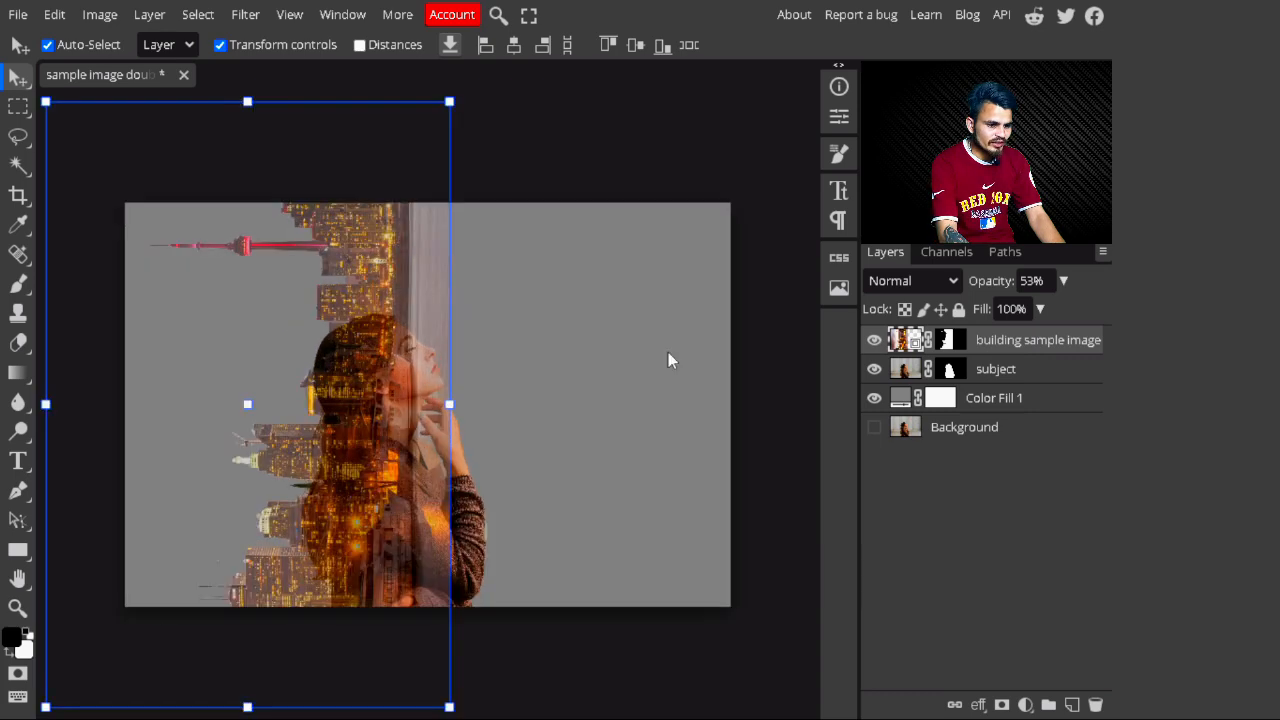
key(ctrl+plus)
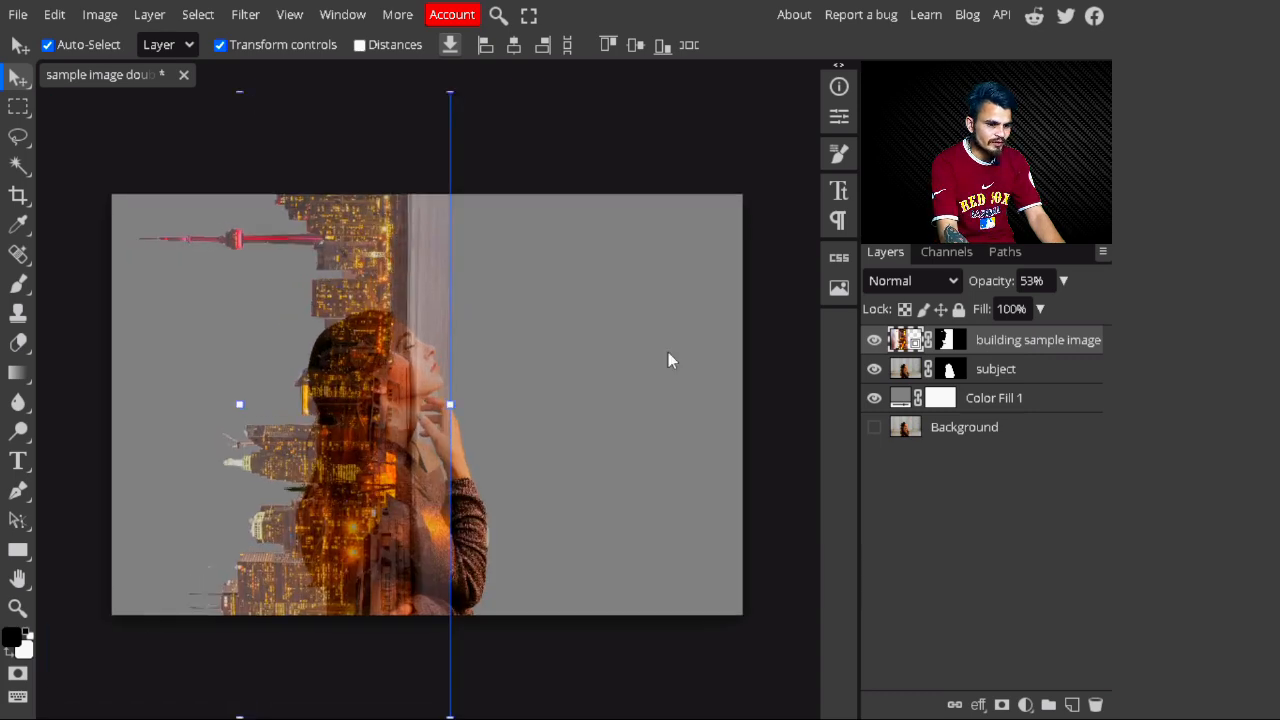
Step: Enlarge the subject layer proportionally and shift the woman slightly to the right, keeping her lower edge on the canvas bottom
key(ctrl+minus)
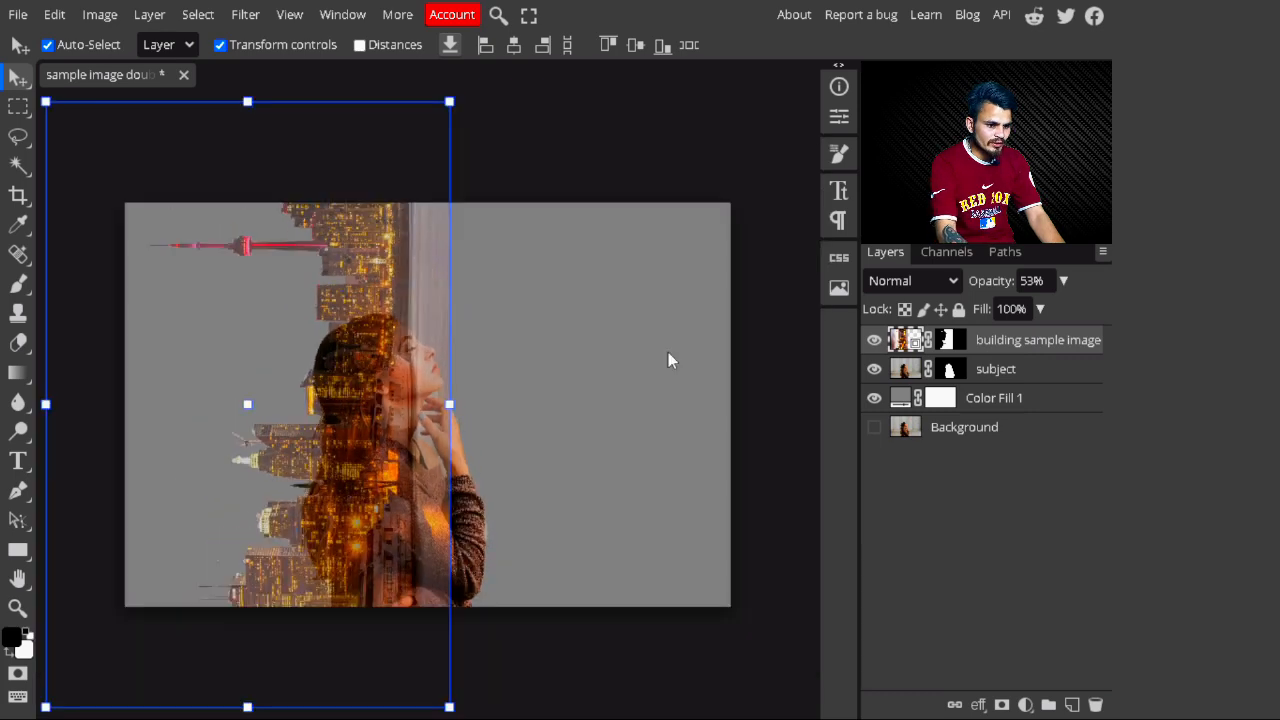
click(1029, 370)
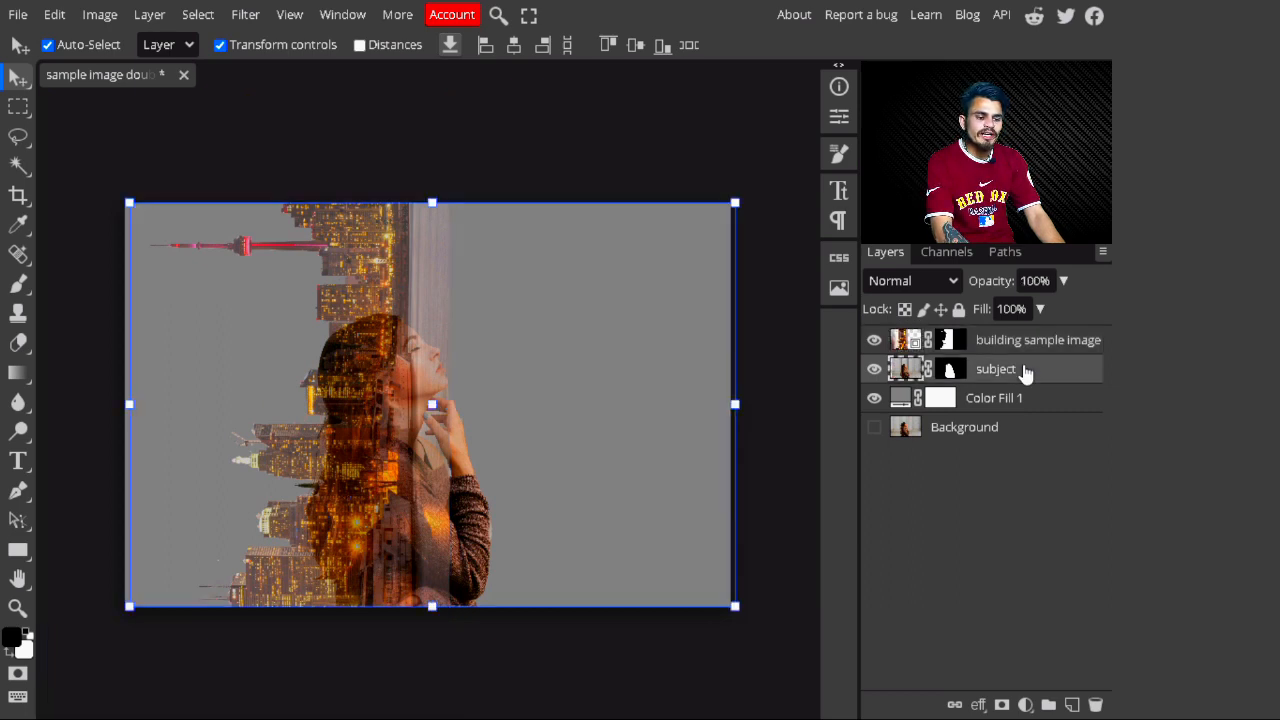
click(477, 436)
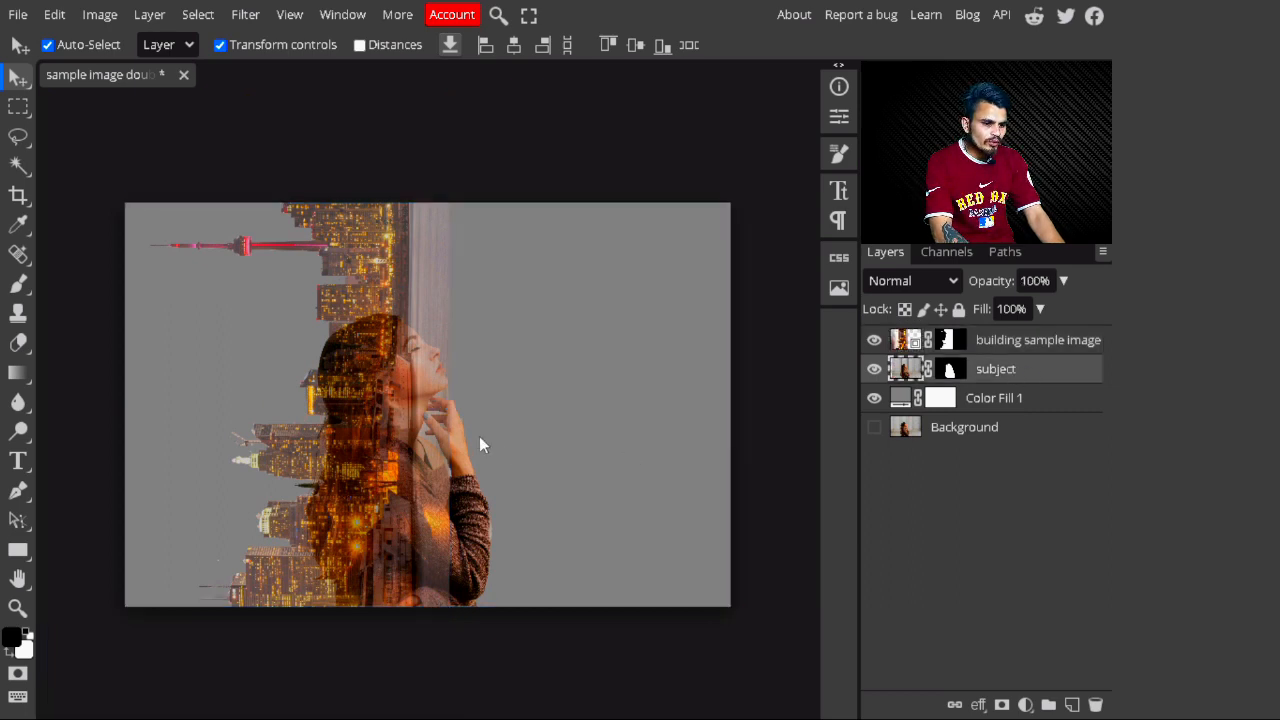
click(988, 373)
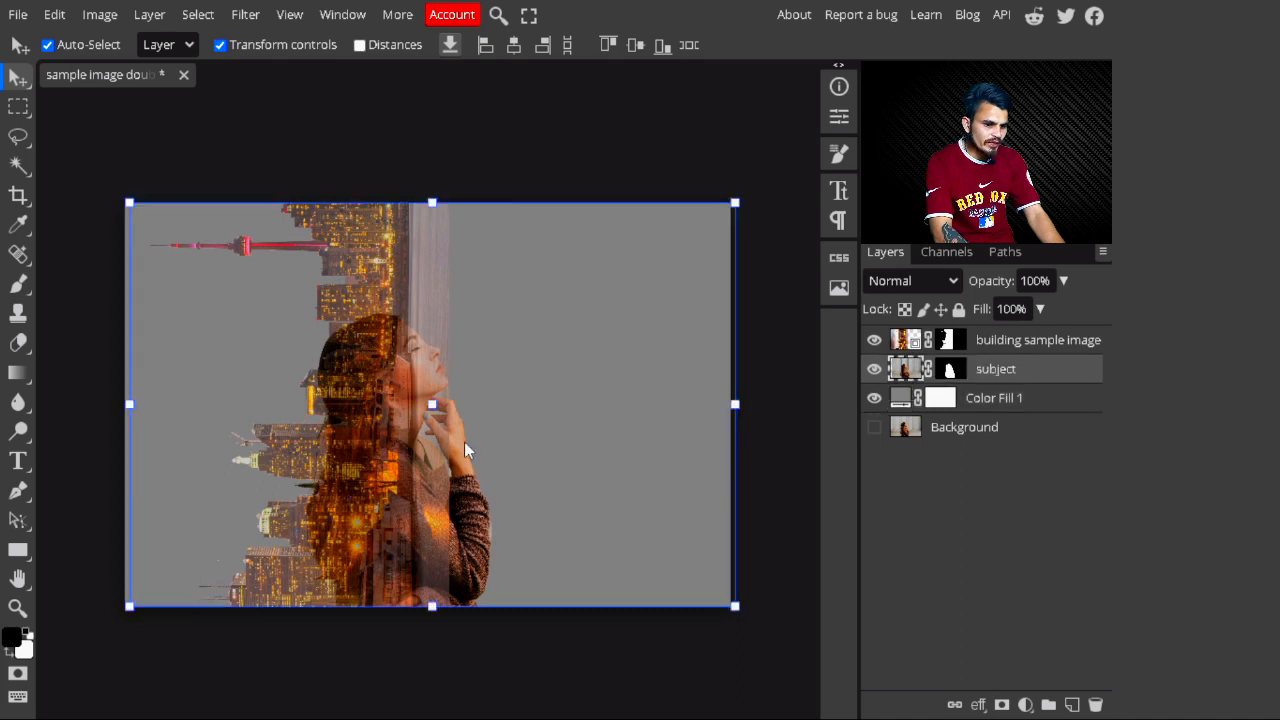
drag(470, 442, 507, 453)
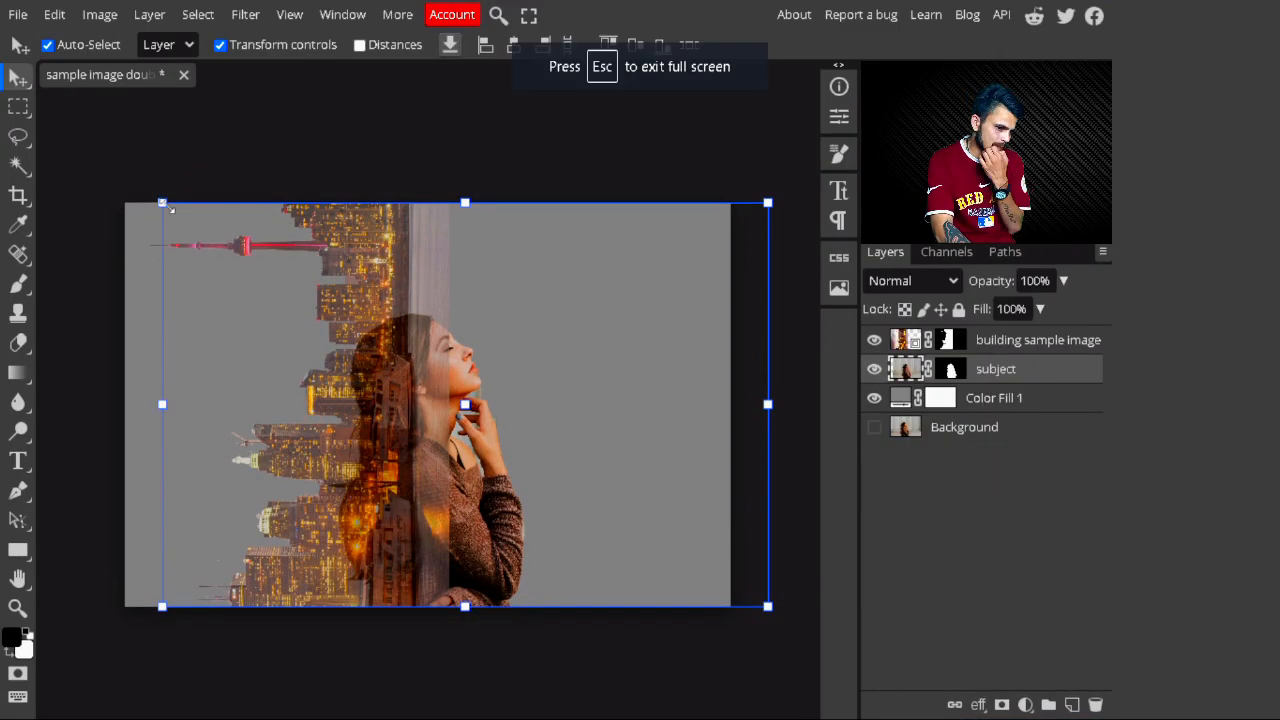
drag(163, 203, 91, 141)
drag(461, 459, 476, 459)
key(Return)
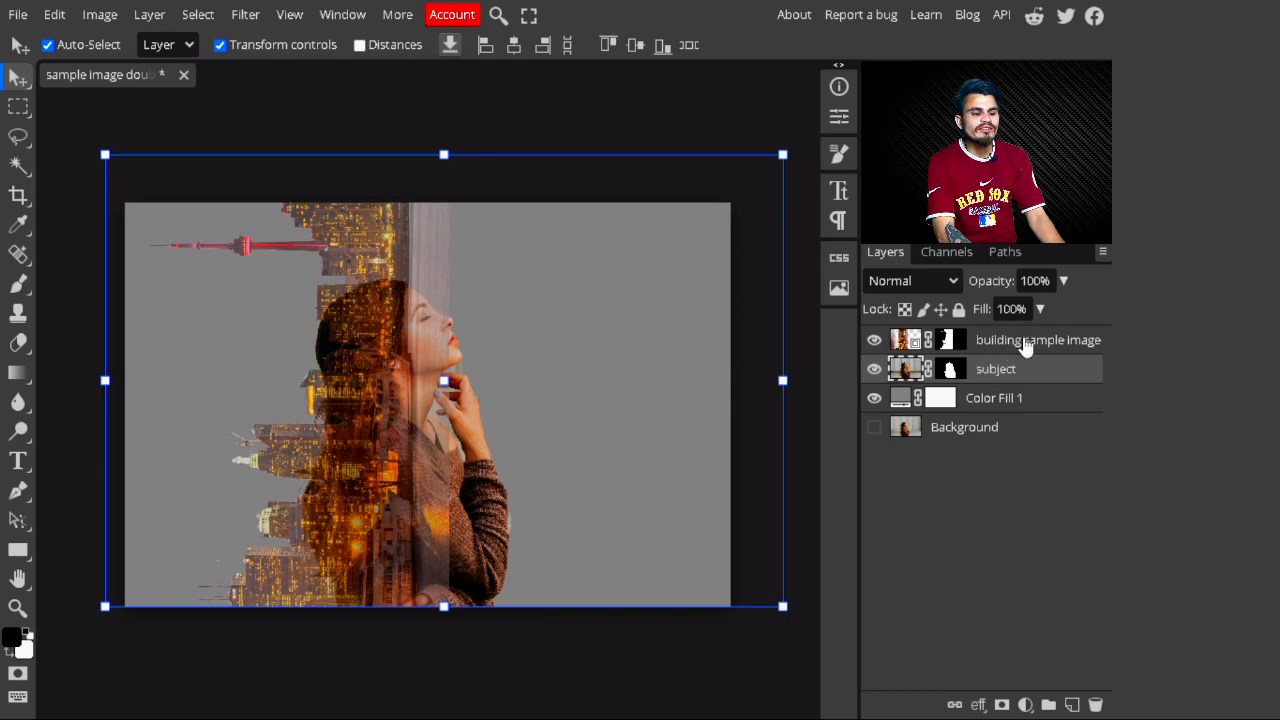
Step: Move the building image down until its upper edge meets the canvas top, and set its layer opacity to 100%
click(1025, 342)
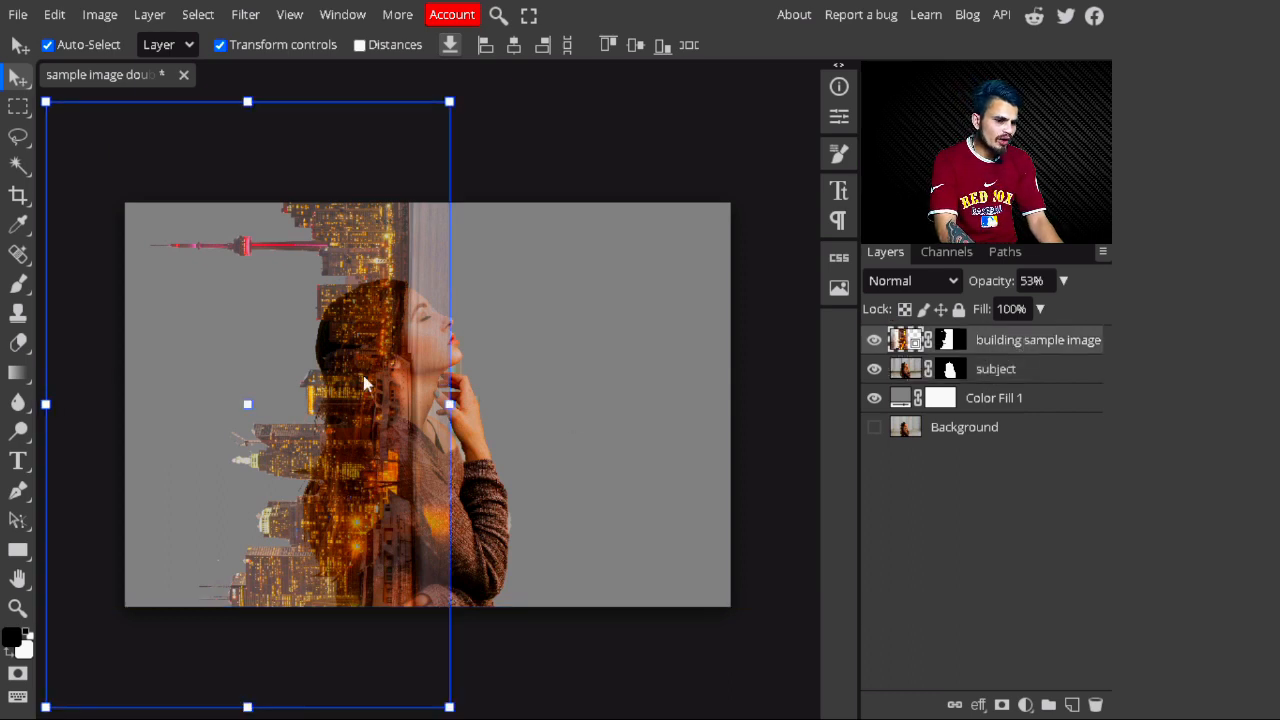
drag(362, 332, 358, 423)
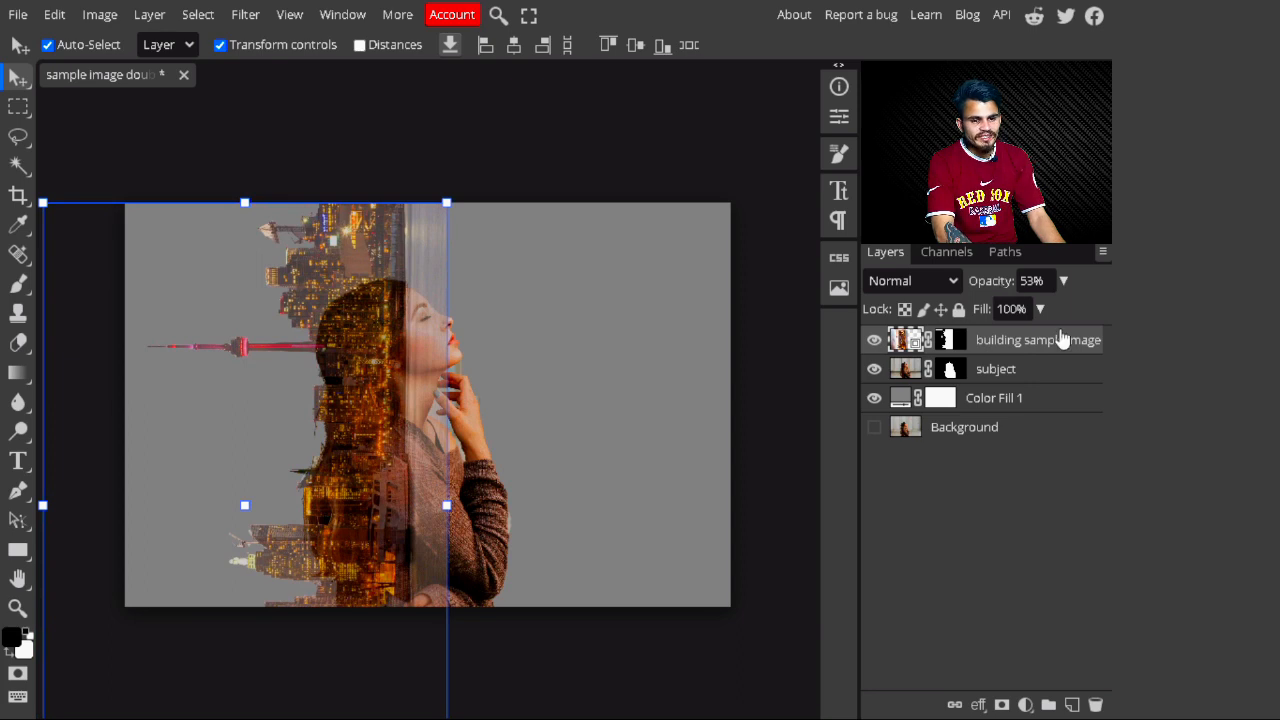
click(1063, 281)
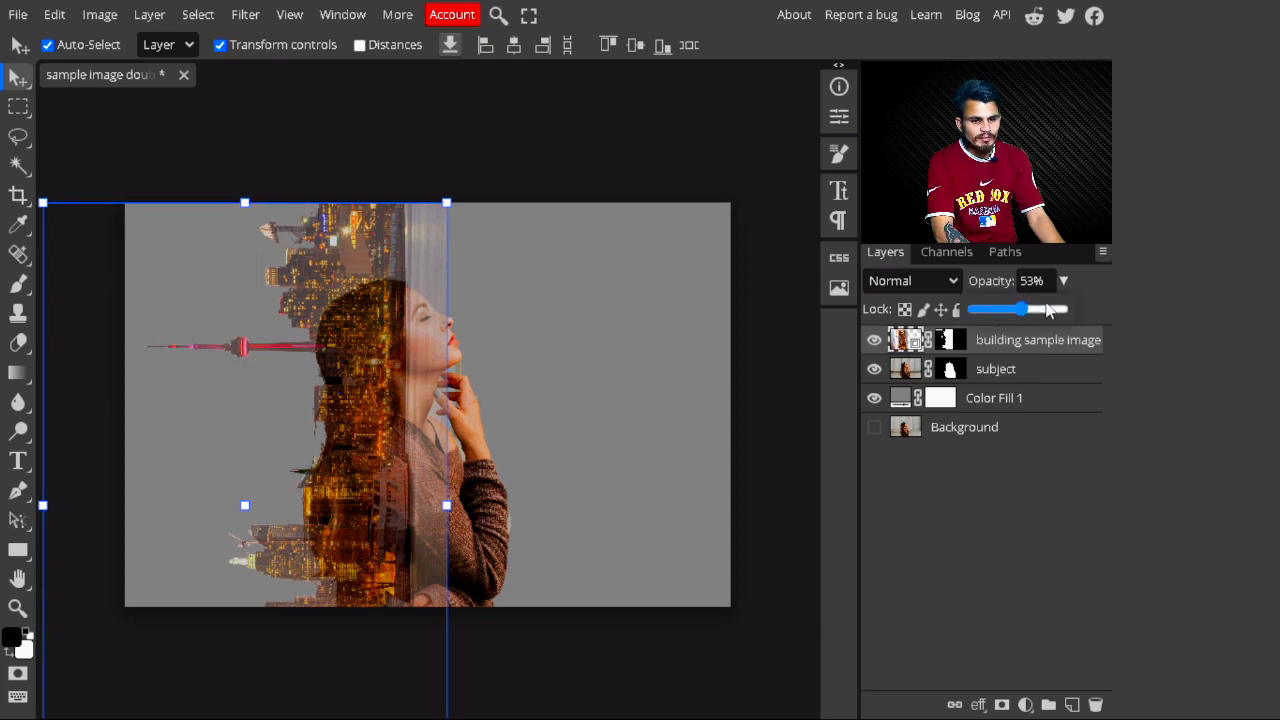
drag(1048, 311, 1068, 313)
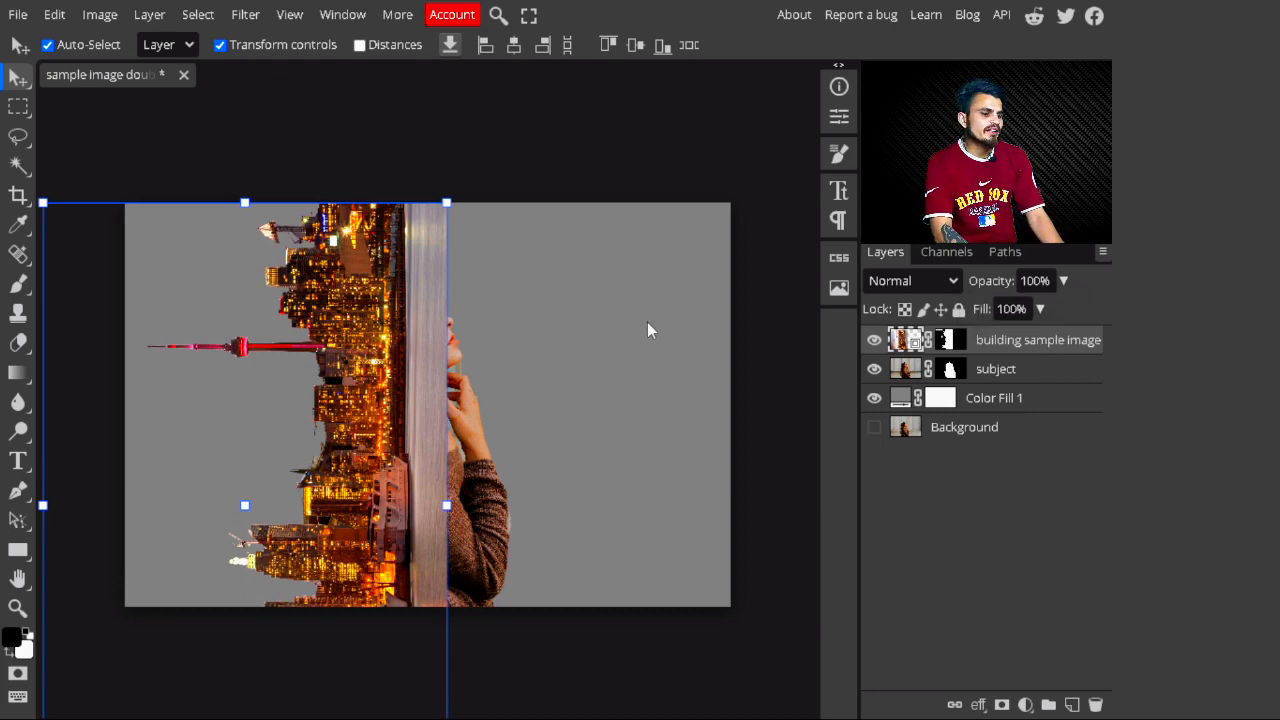
Step: Set up a soft round brush of 500 px with 0% hardness and 32% flow
click(18, 287)
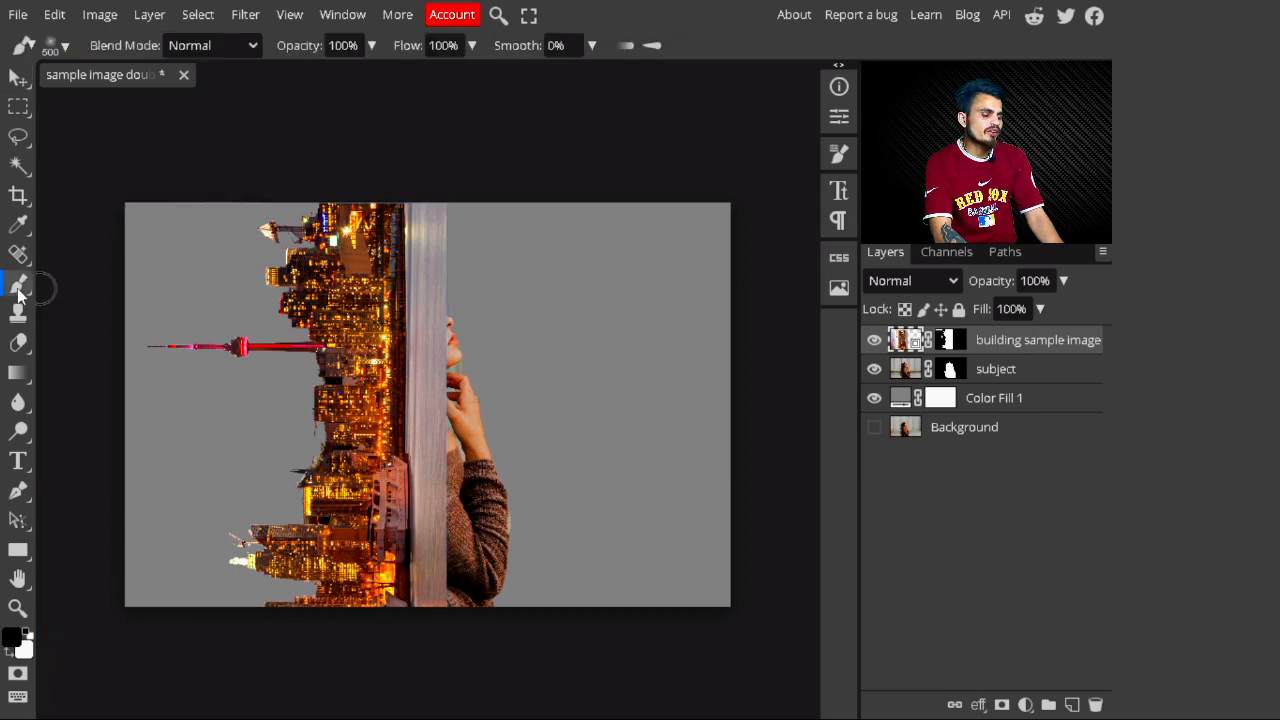
click(53, 53)
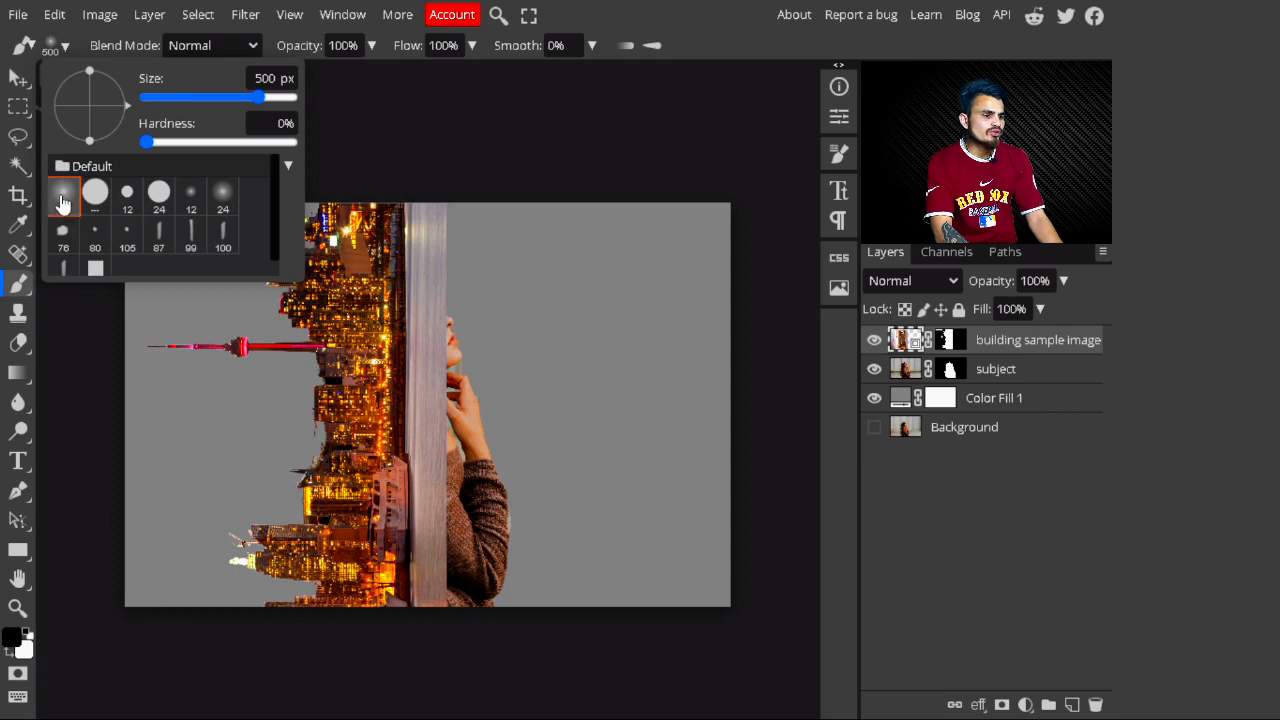
click(66, 47)
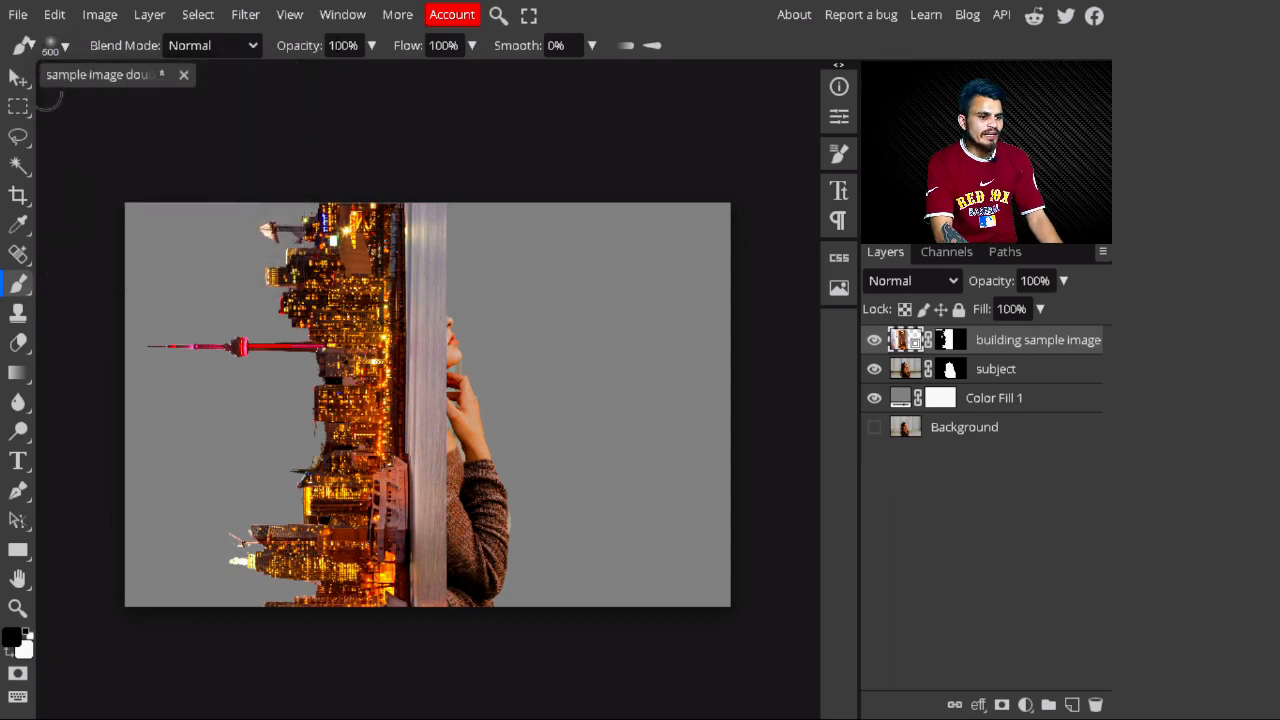
click(472, 46)
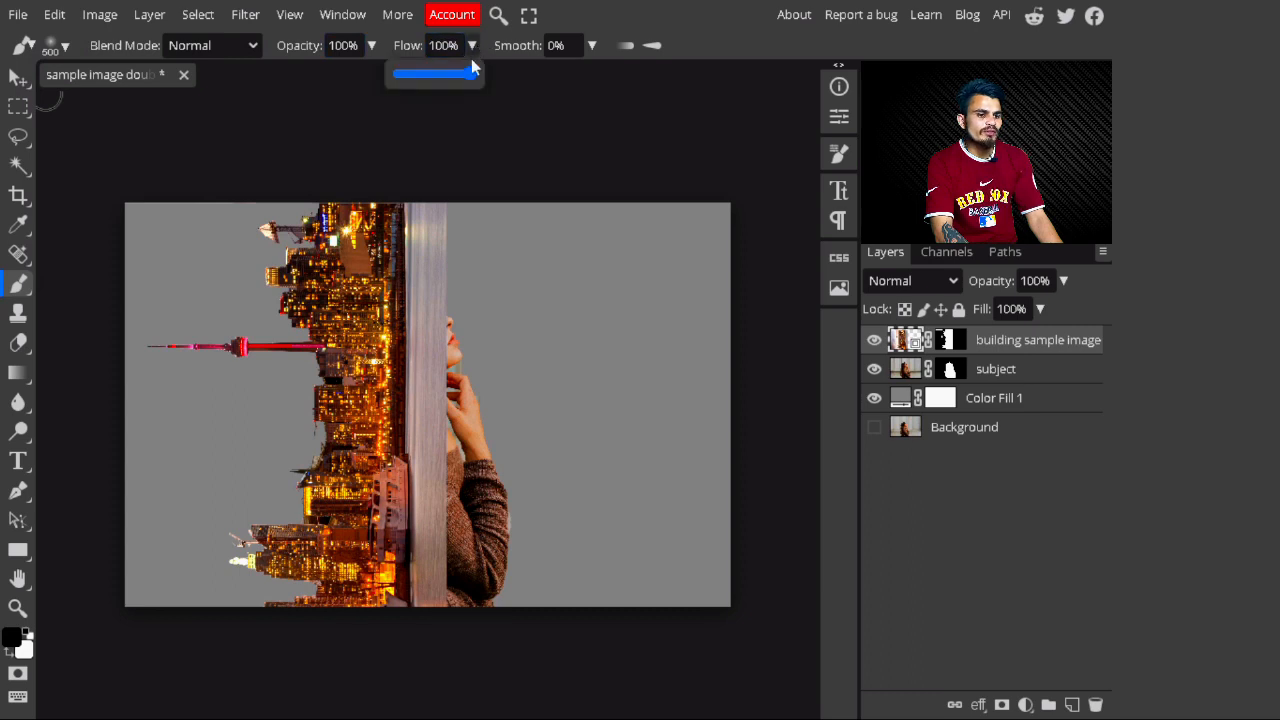
drag(467, 74, 423, 78)
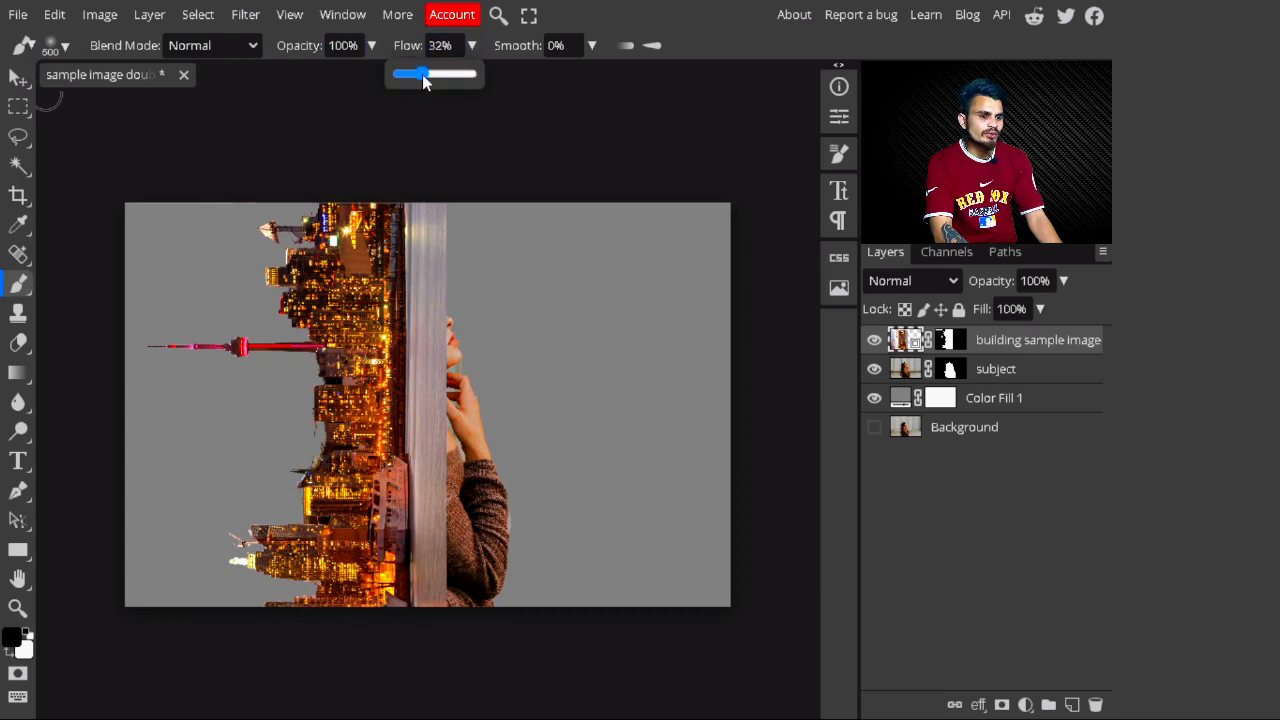
Step: Paint black on the building layer's mask over the woman's face and forehead to reveal her profile
click(953, 341)
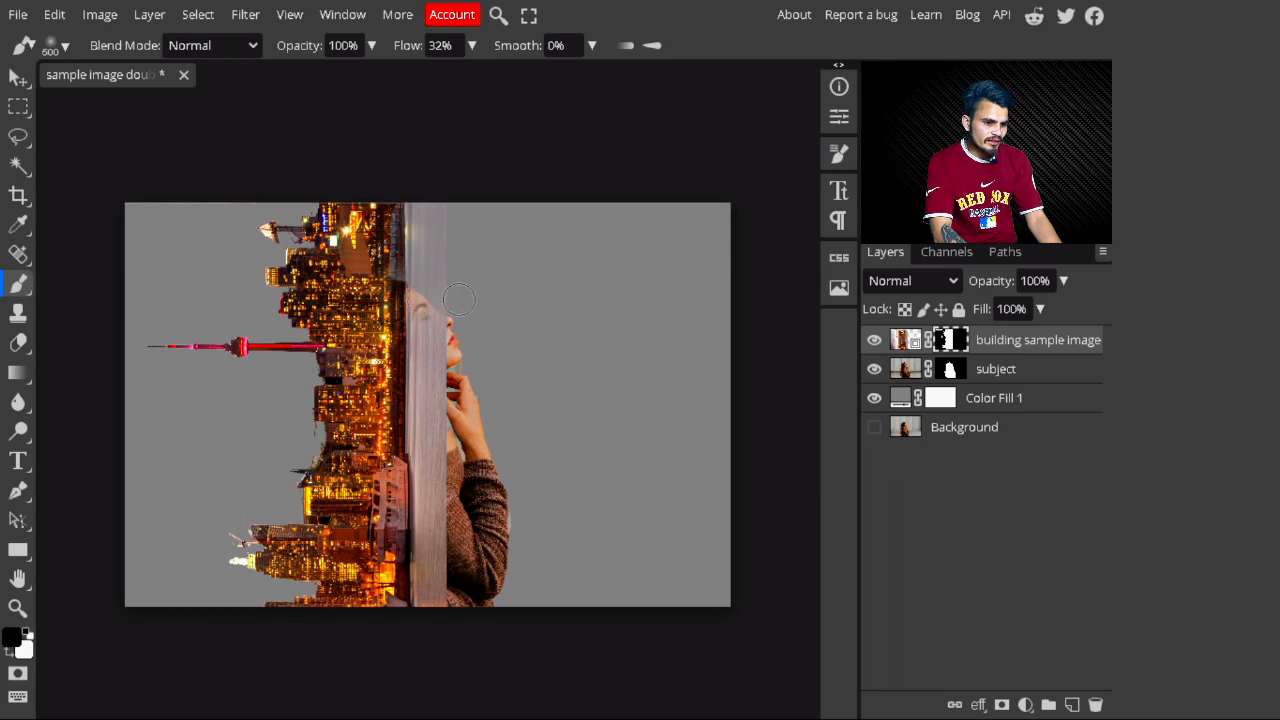
mouse_move(459, 299)
mouse_down()
mouse_move(388, 315)
mouse_move(445, 331)
mouse_move(402, 366)
mouse_move(420, 348)
mouse_up()
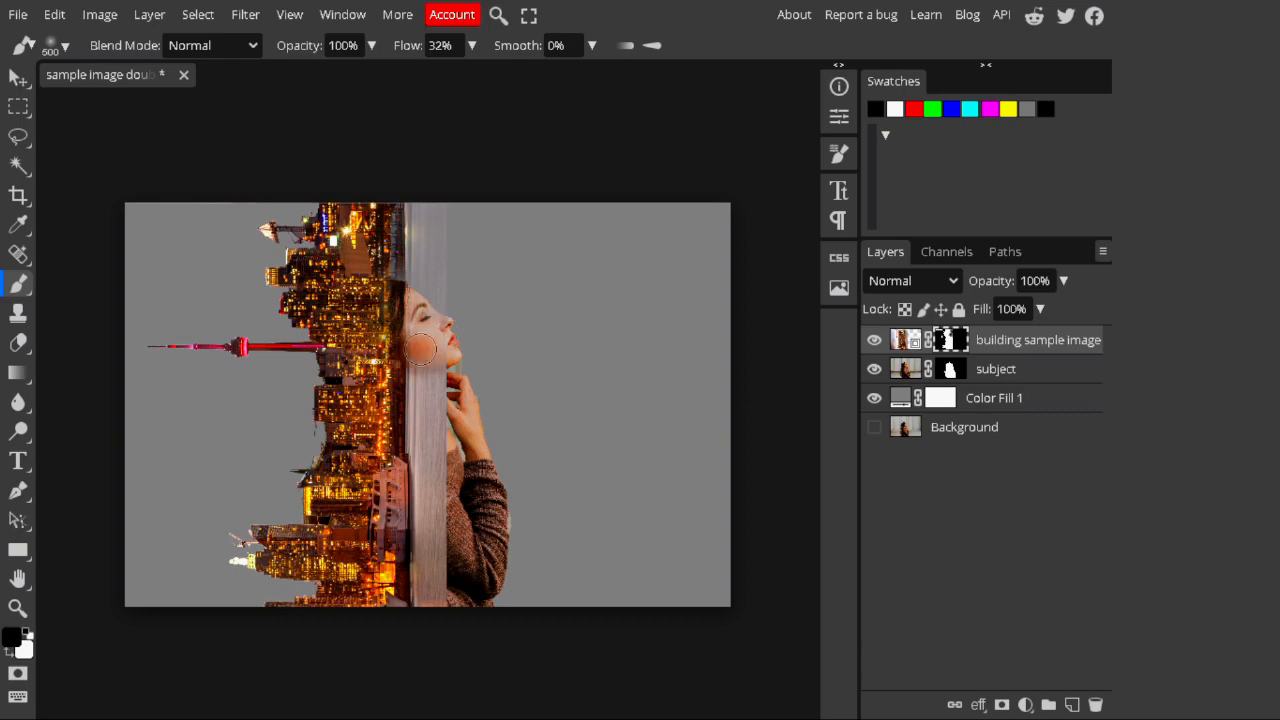
scroll(420, 348, up, 3)
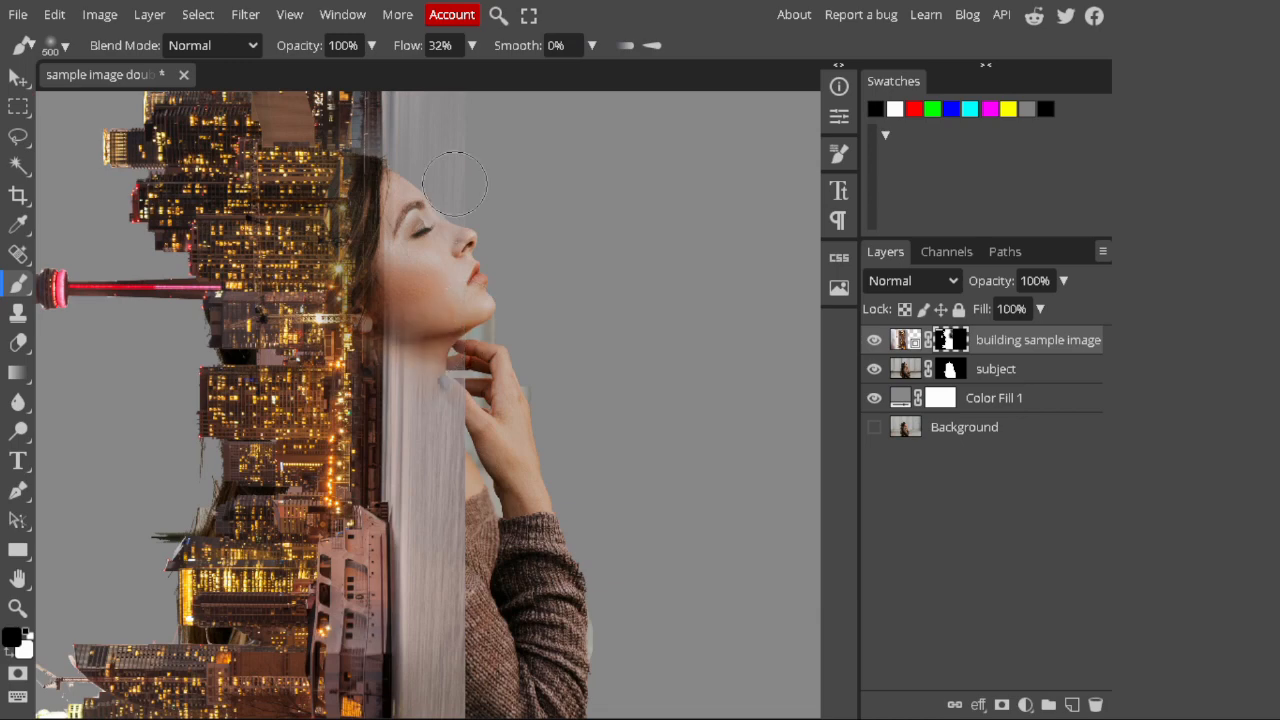
drag(455, 184, 390, 126)
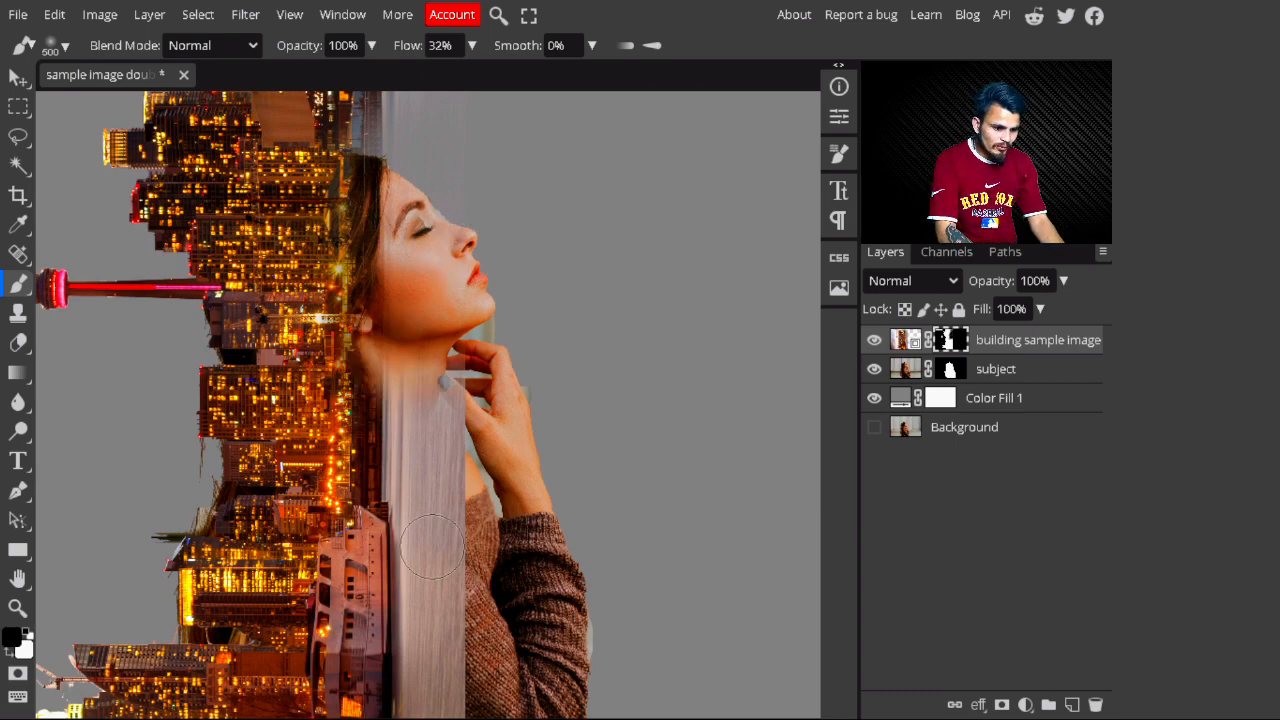
Step: Continue masking the building layer over the woman's neck, sweater and lower arm so the skyline blends into her back
mouse_move(432, 546)
mouse_down()
mouse_move(432, 595)
mouse_move(446, 566)
mouse_move(405, 477)
mouse_move(455, 373)
mouse_move(460, 297)
mouse_move(434, 611)
mouse_move(434, 536)
mouse_move(432, 601)
mouse_up()
scroll(430, 405, down, 2)
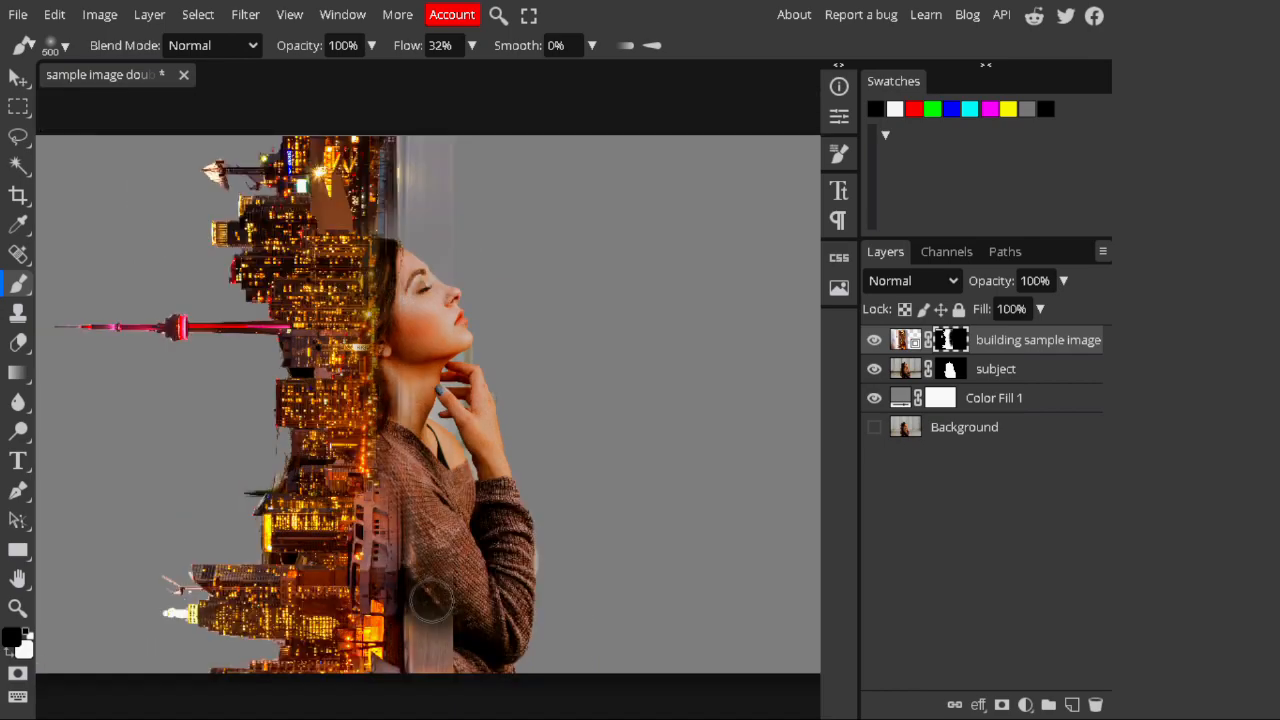
scroll(432, 600, up, 4)
mouse_move(586, 400)
mouse_down()
mouse_move(543, 557)
mouse_move(500, 614)
mouse_up()
scroll(498, 503, down, 1)
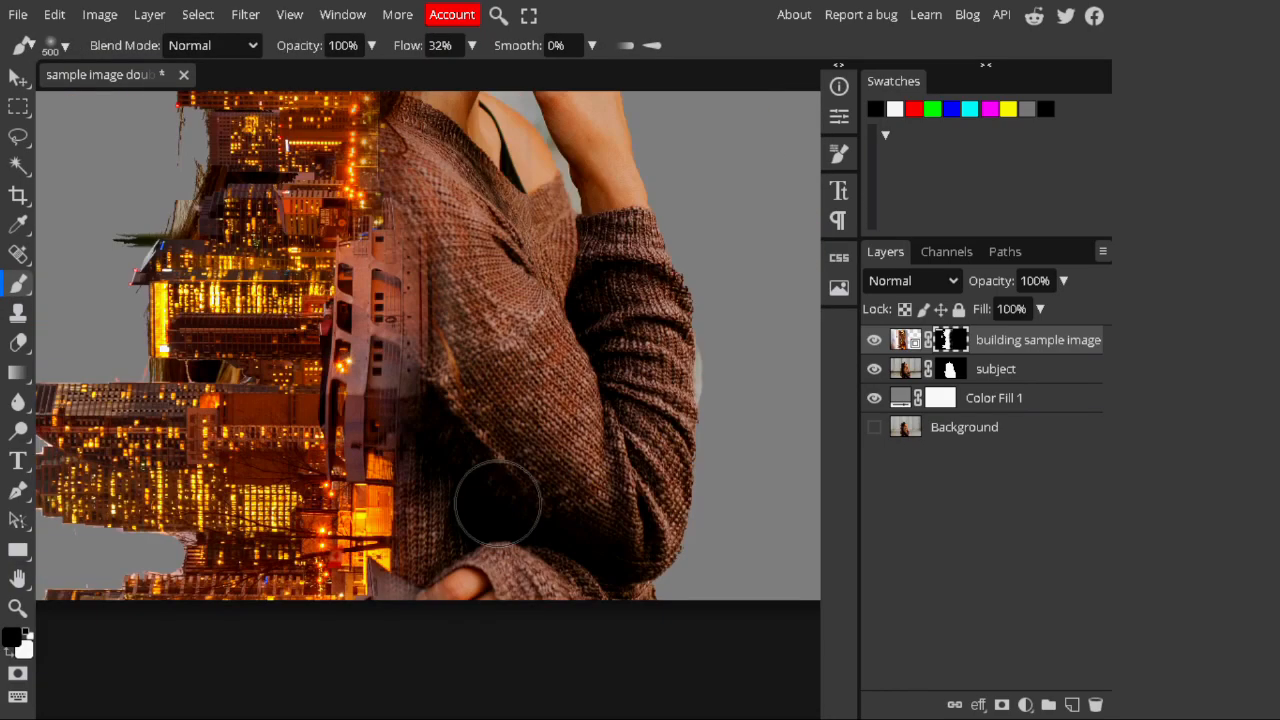
scroll(498, 503, down, 2)
Step: Mask out the buildings above the woman's head, raising the brush flow to 100% to clear the remaining traces
mouse_move(395, 235)
mouse_down()
mouse_move(390, 185)
mouse_move(300, 175)
mouse_up()
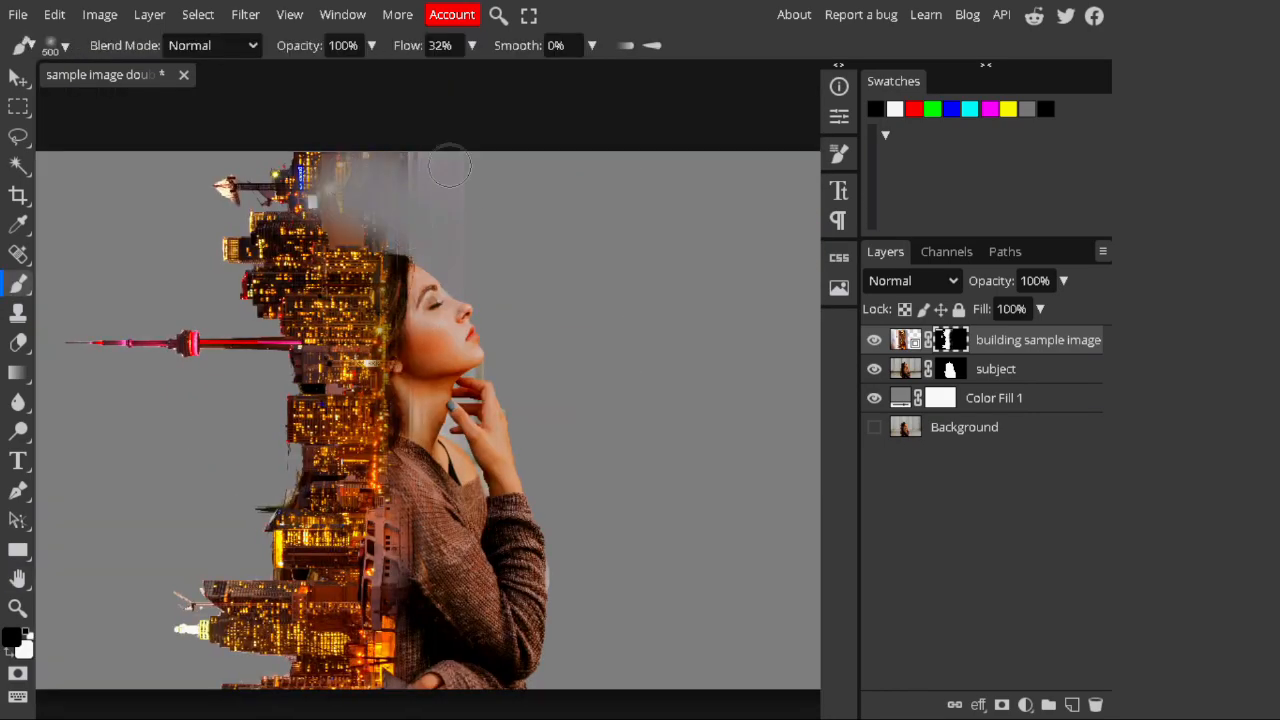
mouse_move(450, 165)
mouse_down()
mouse_move(228, 200)
mouse_move(370, 150)
mouse_up()
drag(471, 45, 482, 72)
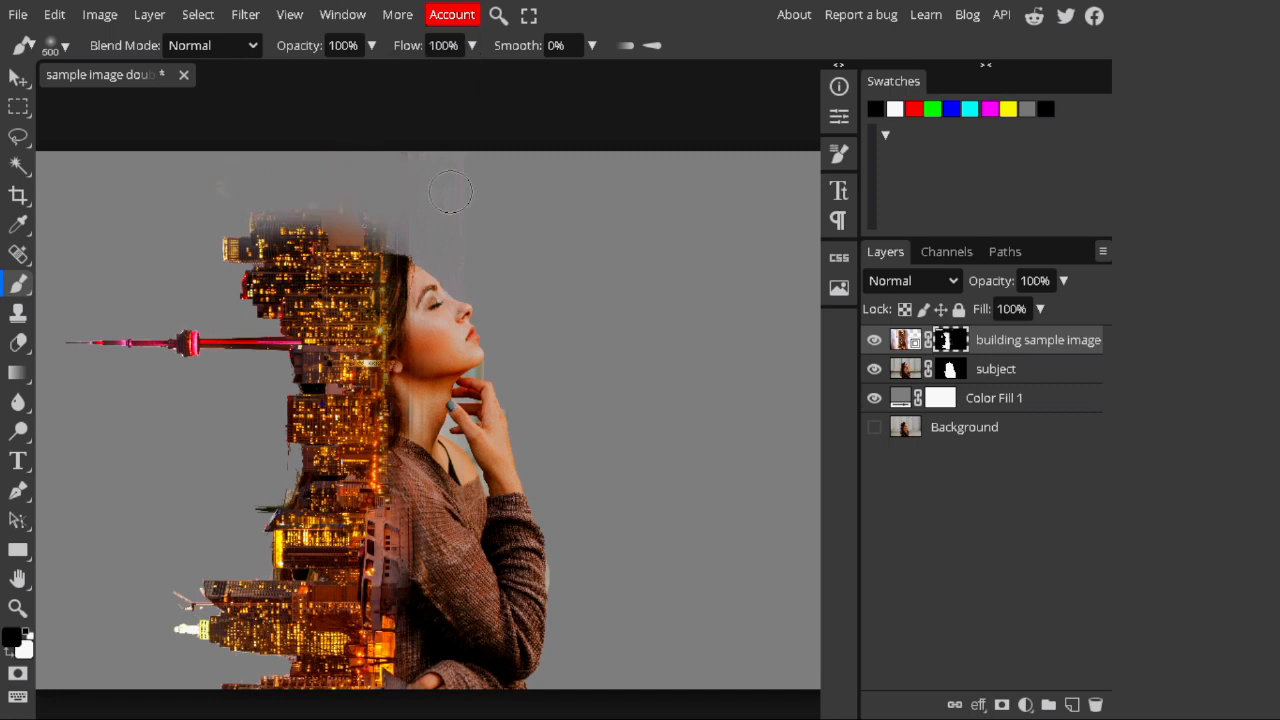
mouse_move(450, 192)
mouse_down()
mouse_move(383, 223)
mouse_move(214, 227)
mouse_move(360, 233)
mouse_move(290, 244)
mouse_move(360, 234)
mouse_move(440, 292)
mouse_move(422, 236)
mouse_move(395, 250)
mouse_up()
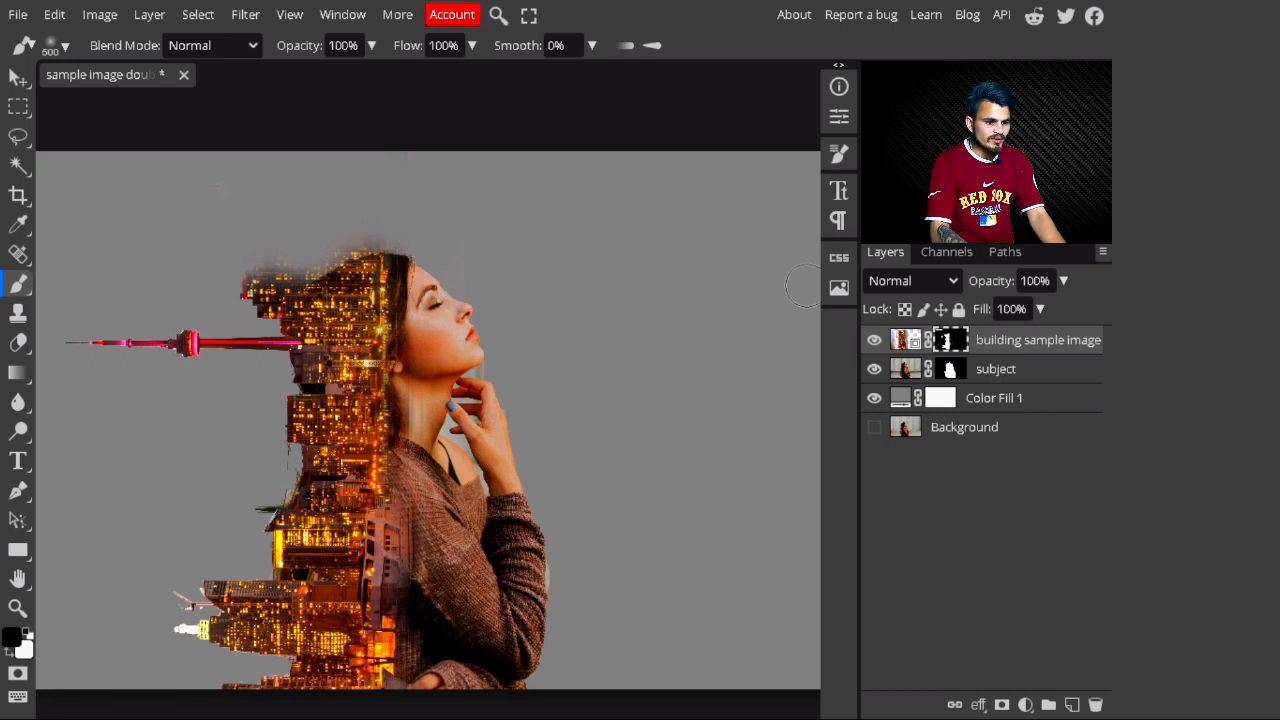
scroll(662, 379, down, 1)
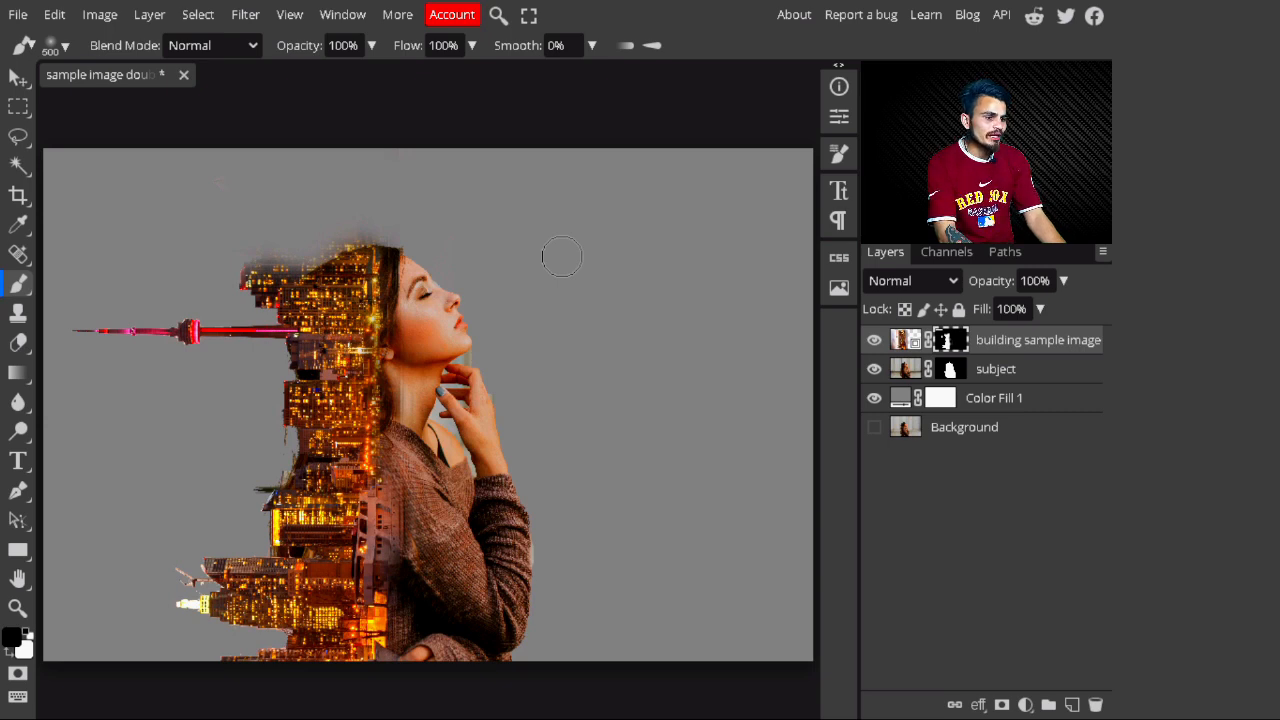
Step: Place the sample trees image from the double exposure folder into the document as a new layer
click(18, 14)
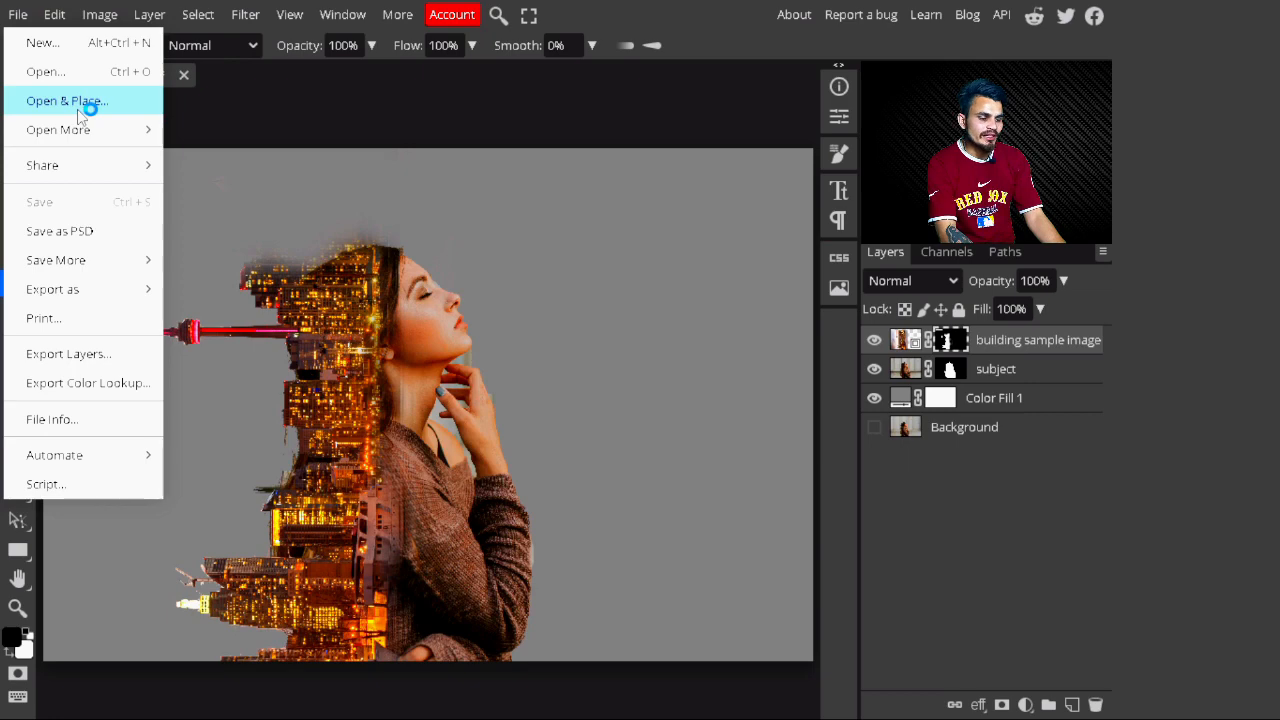
click(77, 101)
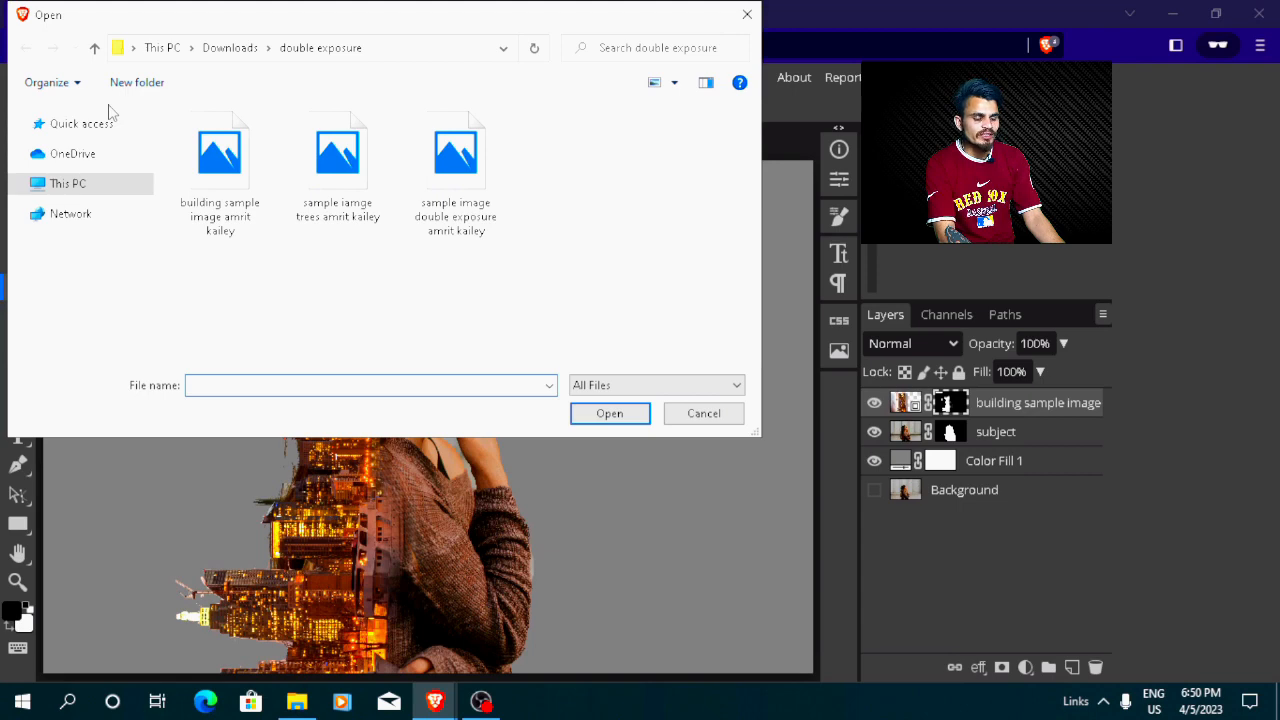
click(617, 412)
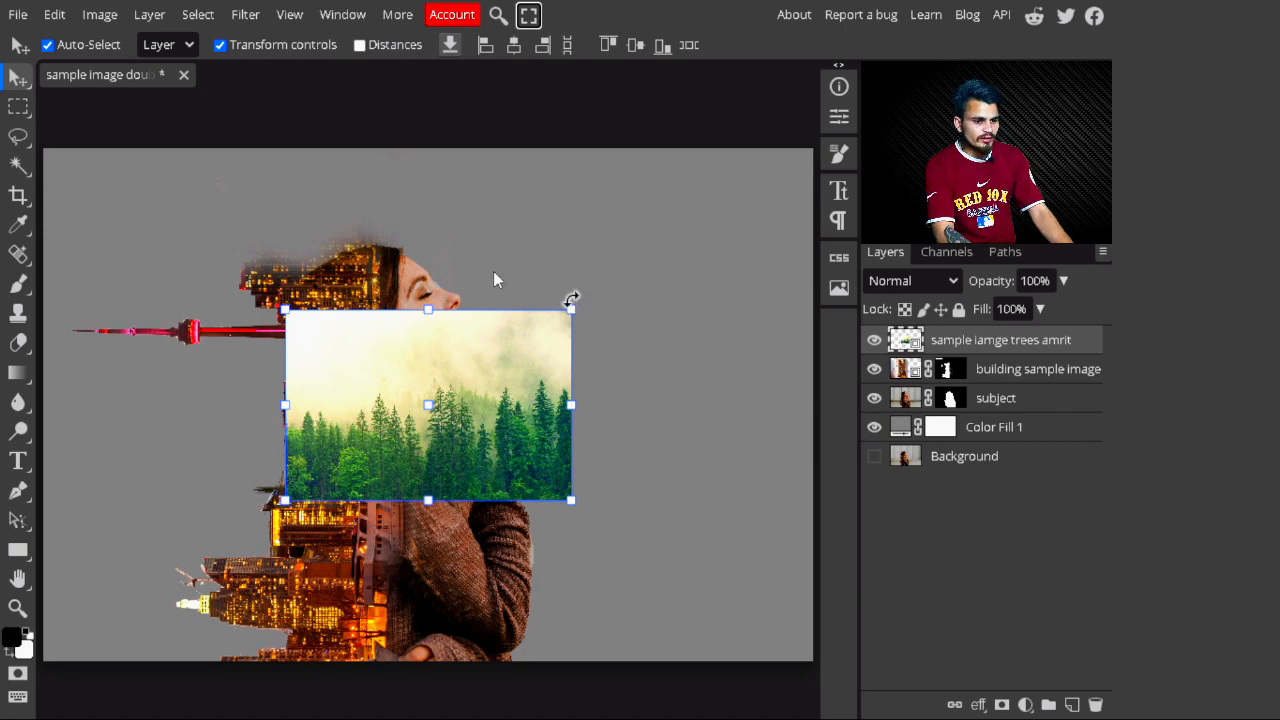
Step: Rotate the trees image 90° counterclockwise
drag(571, 299, 497, 280)
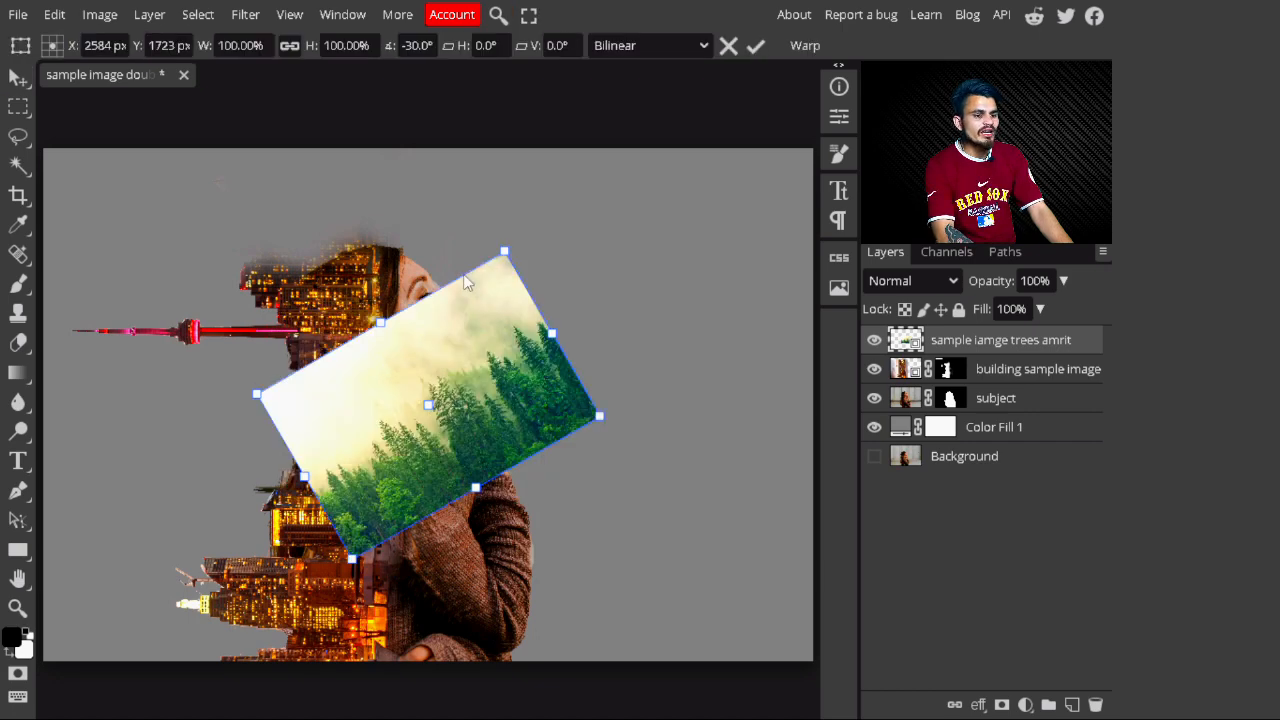
drag(465, 283, 452, 285)
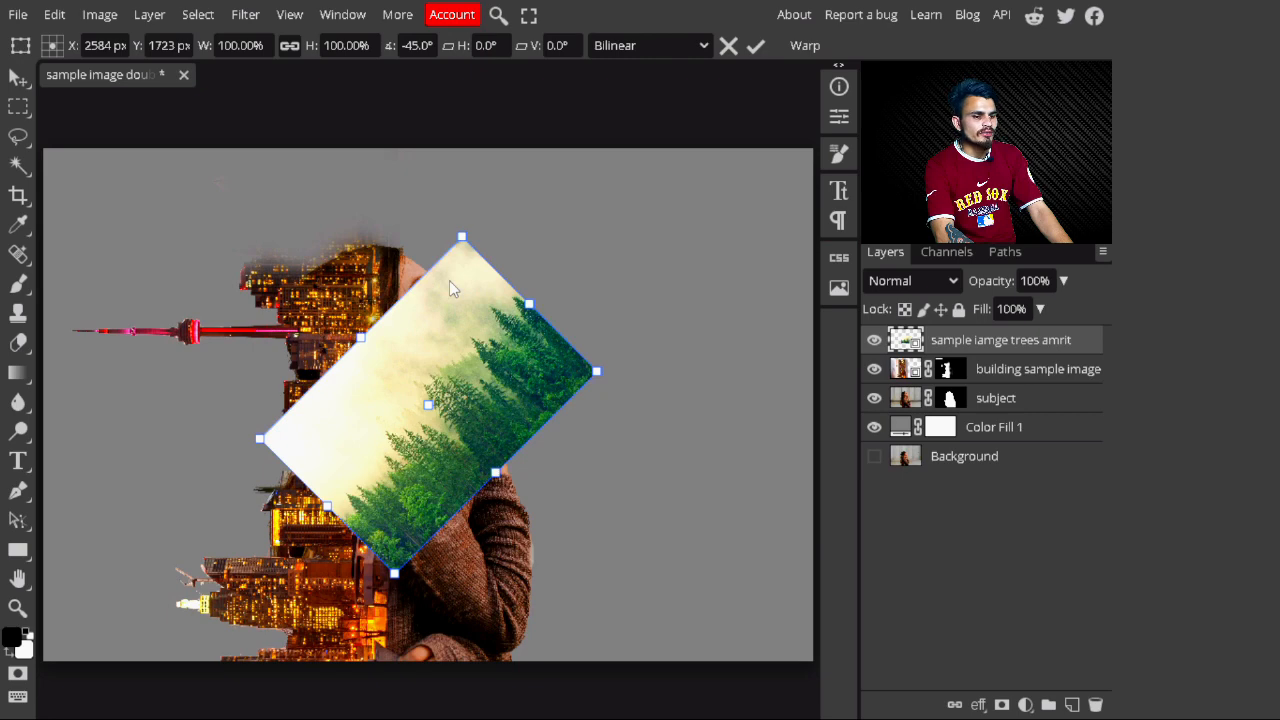
drag(466, 222, 407, 298)
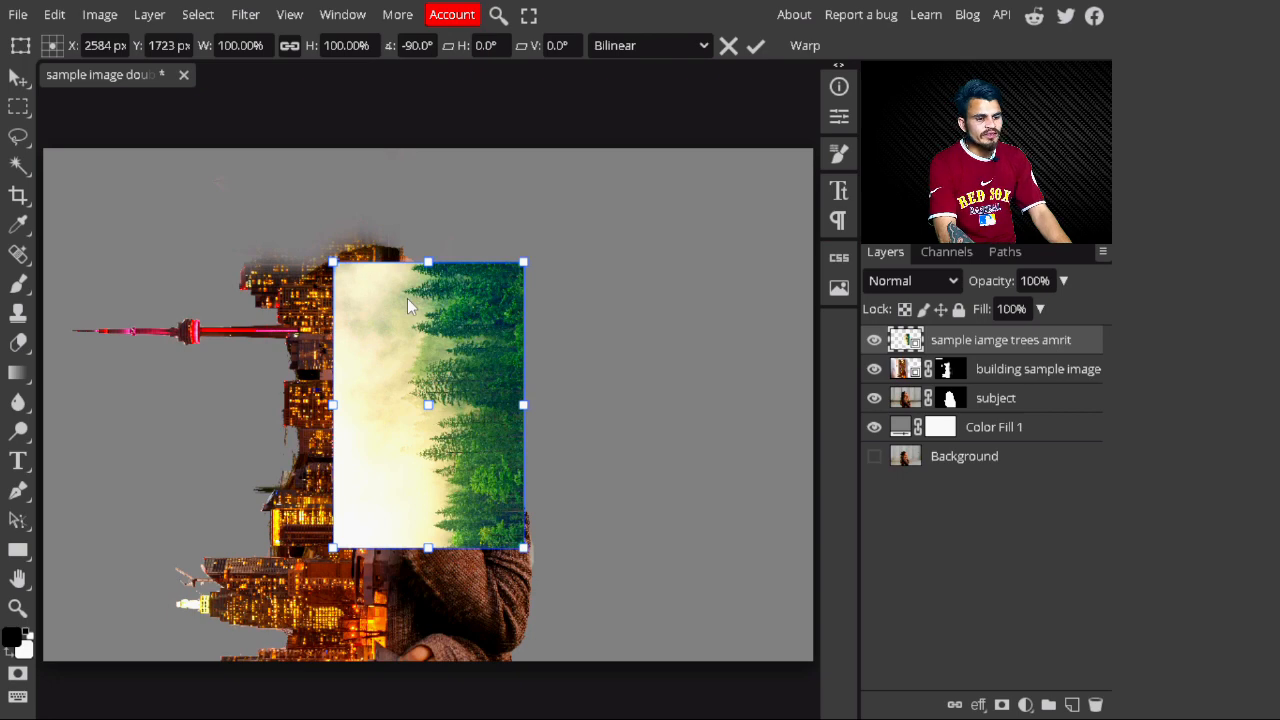
Step: Move the trees image to the canvas's lower-right corner, scale it to about 204% to cover the right half, and apply the transform
drag(517, 363, 519, 363)
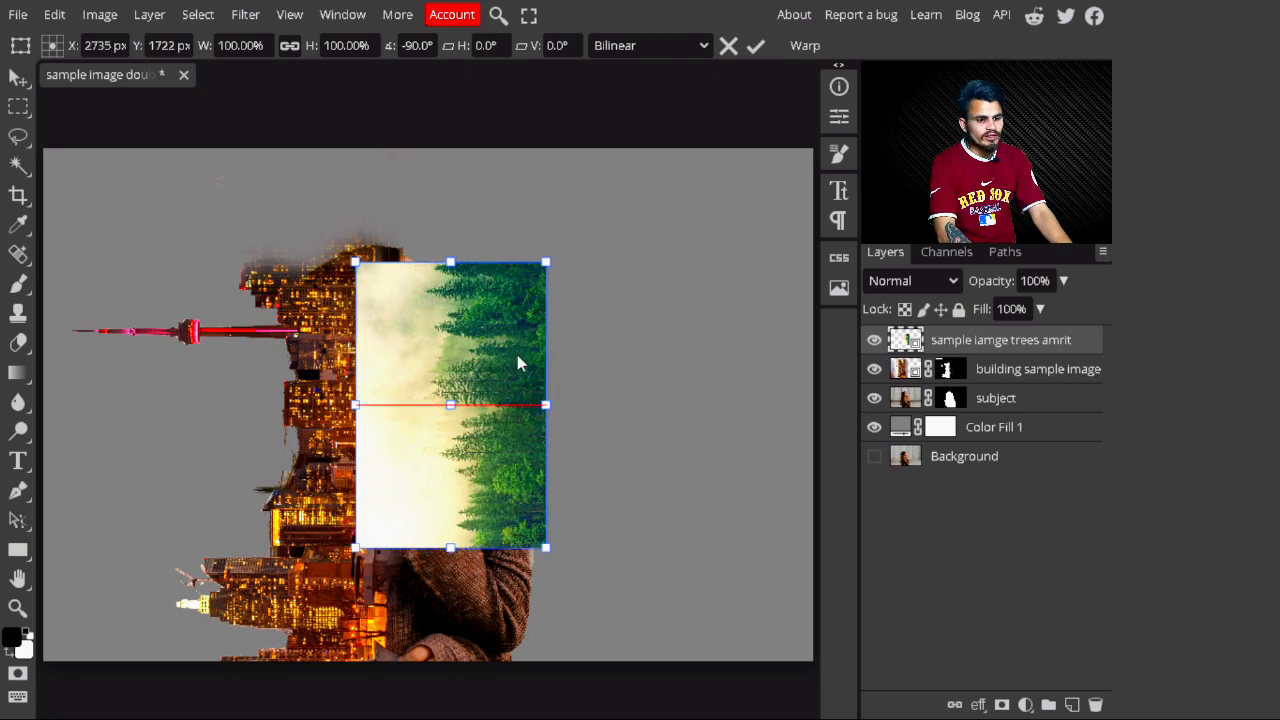
drag(517, 363, 746, 496)
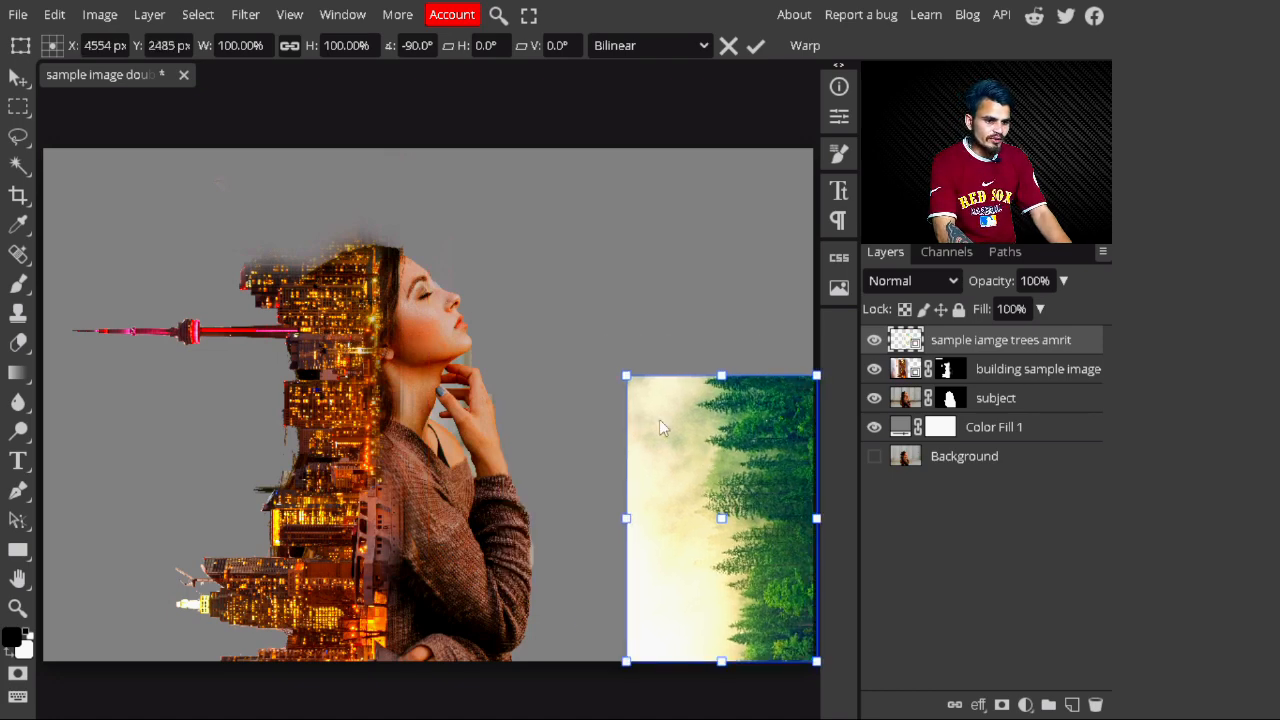
drag(626, 376, 450, 45)
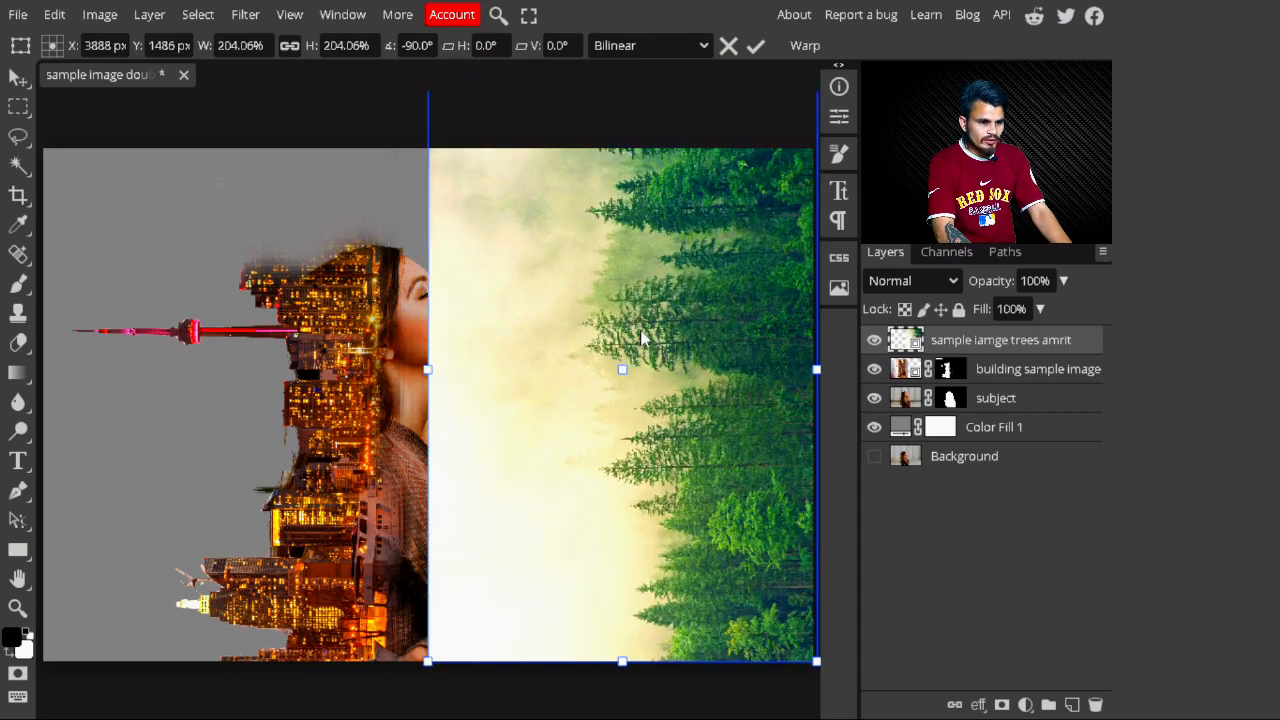
click(754, 47)
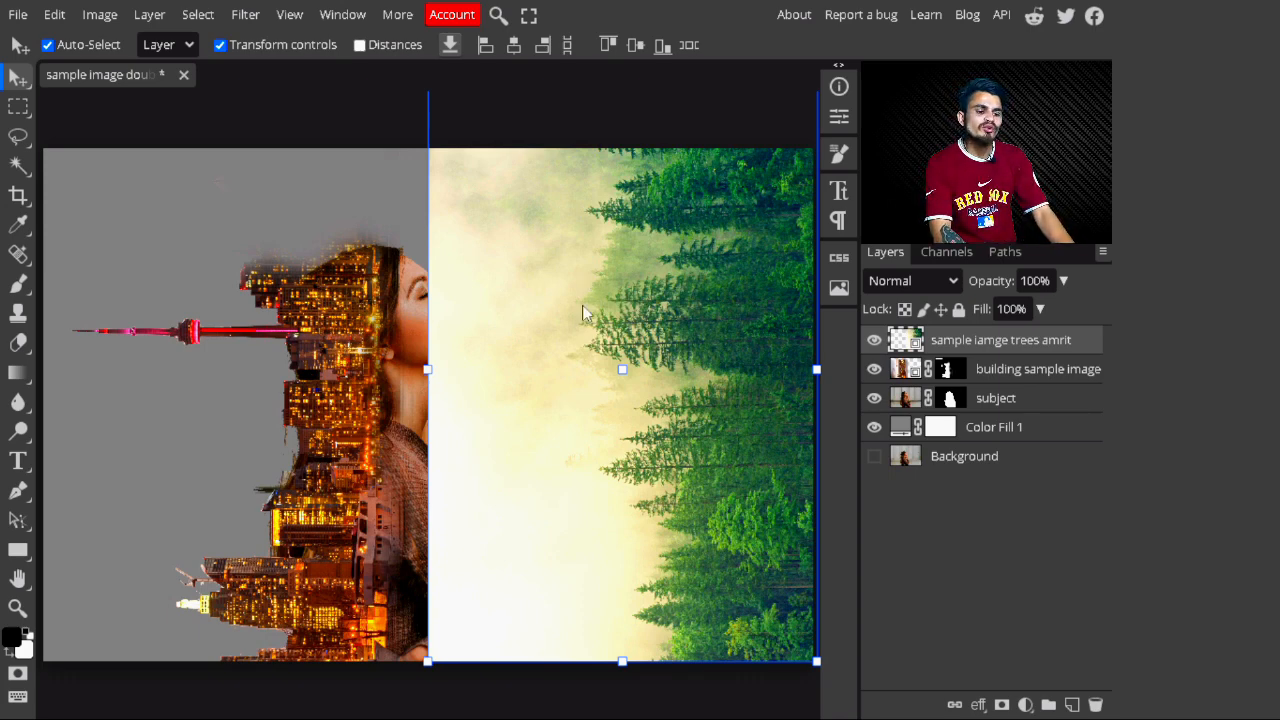
Step: Add a layer mask to the trees layer and paint it black over the woman's arm and sleeve to reveal them
click(1001, 705)
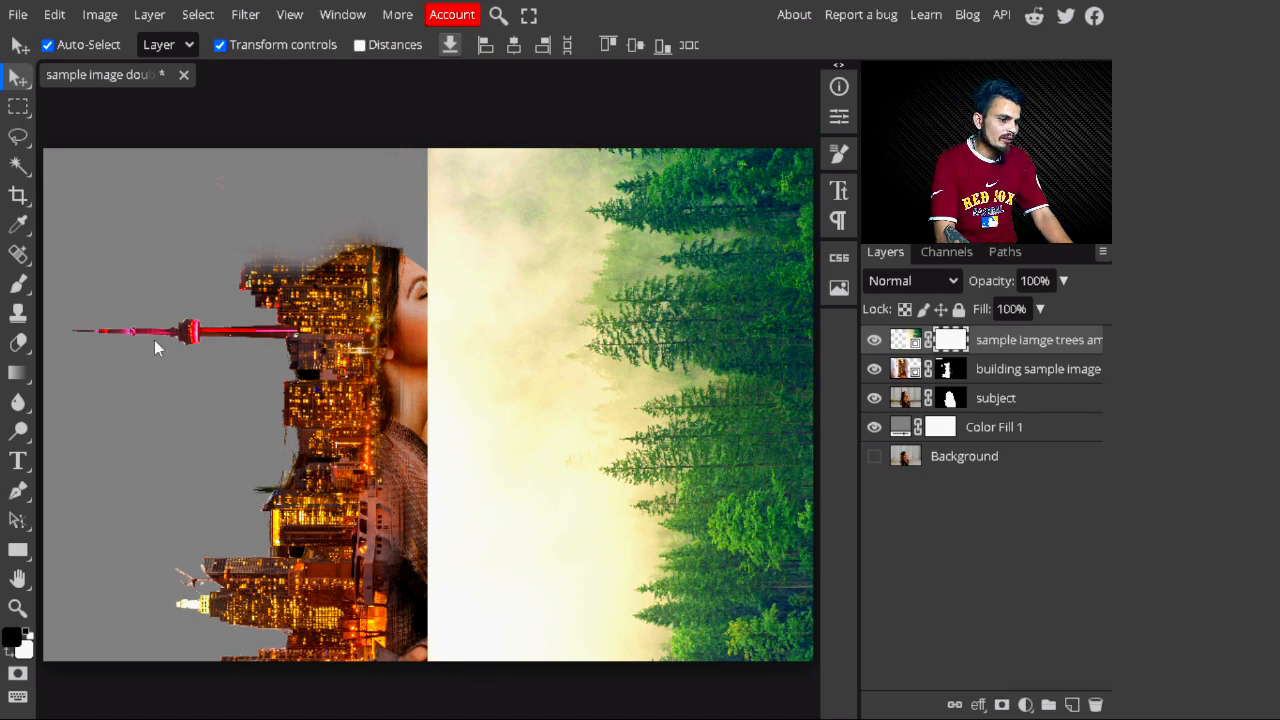
click(17, 286)
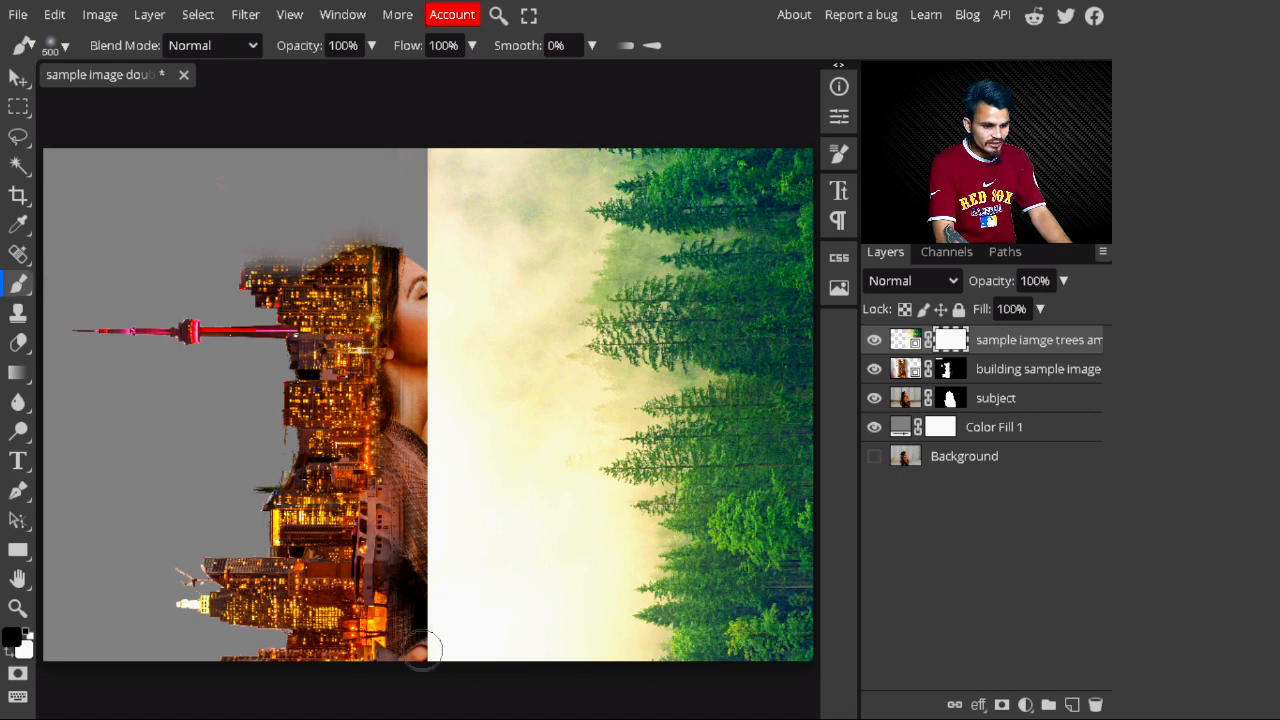
mouse_move(422, 650)
mouse_down()
mouse_move(494, 640)
mouse_move(510, 615)
mouse_move(442, 626)
mouse_move(425, 615)
mouse_move(471, 540)
mouse_move(425, 522)
mouse_move(425, 540)
mouse_up()
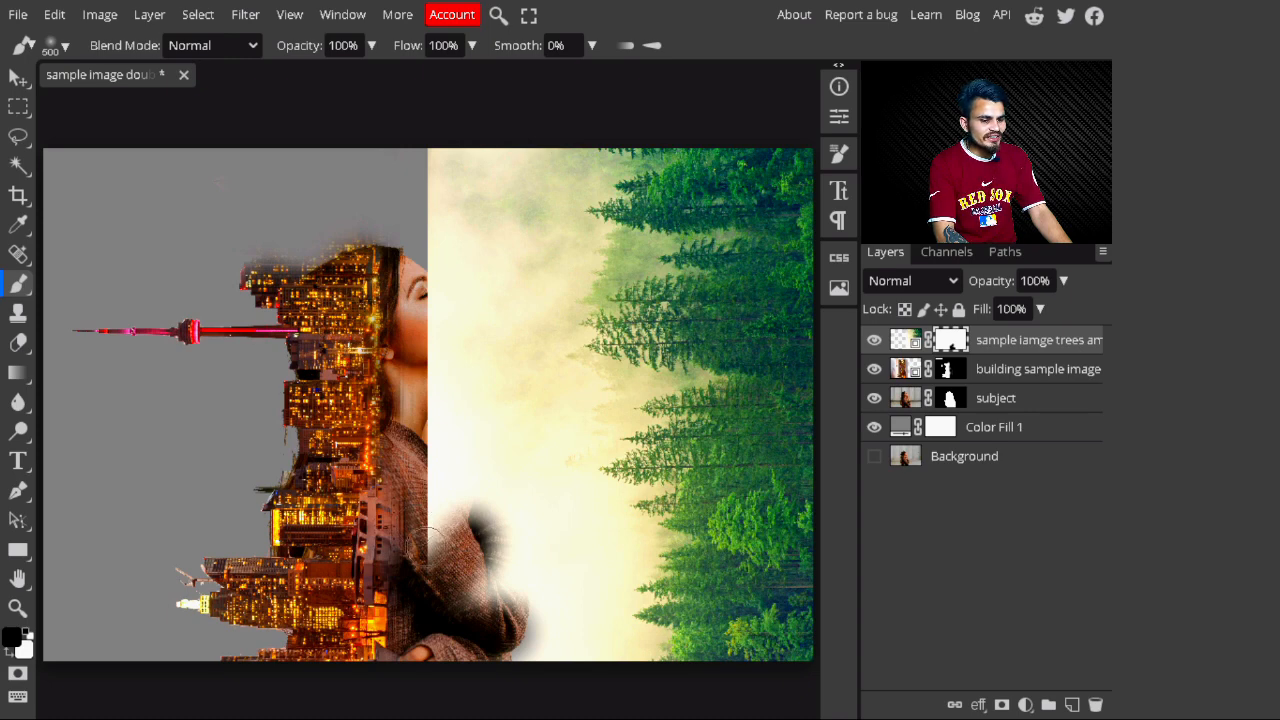
drag(427, 538, 447, 527)
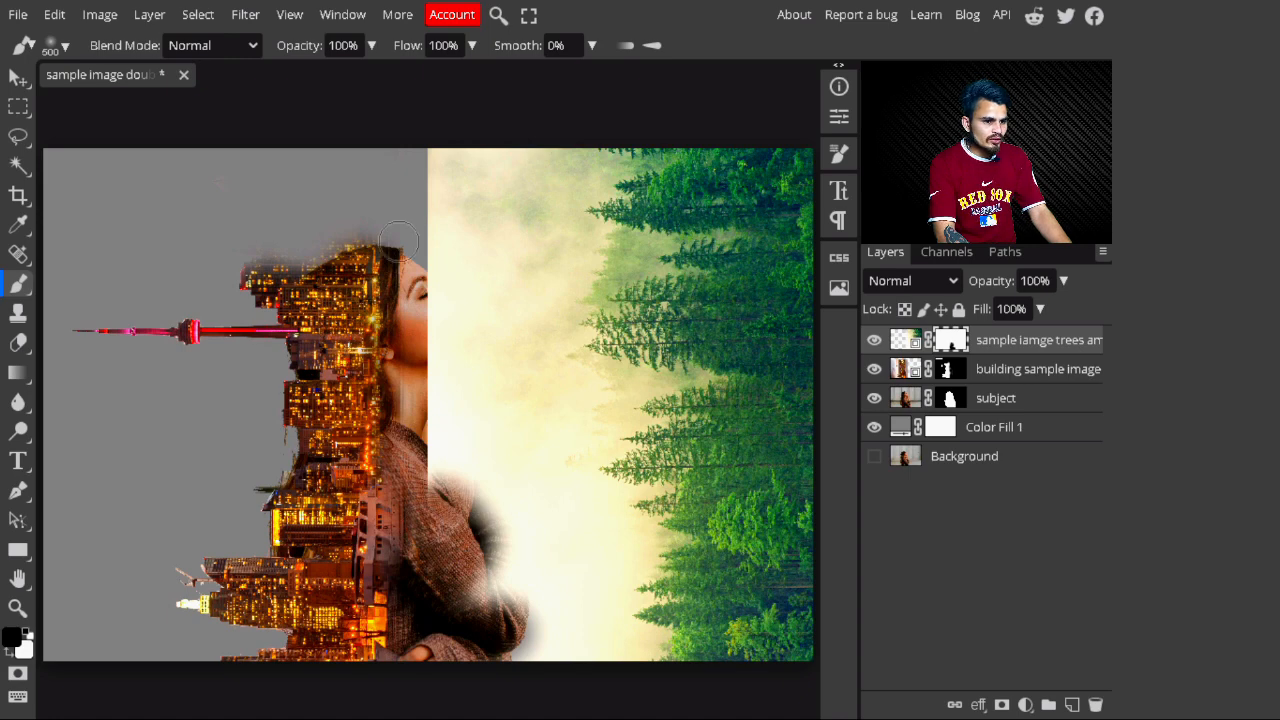
Step: Lower the brush flow to 42% and mask the trees away from the woman's face, neck, hand and the area above her head
click(471, 45)
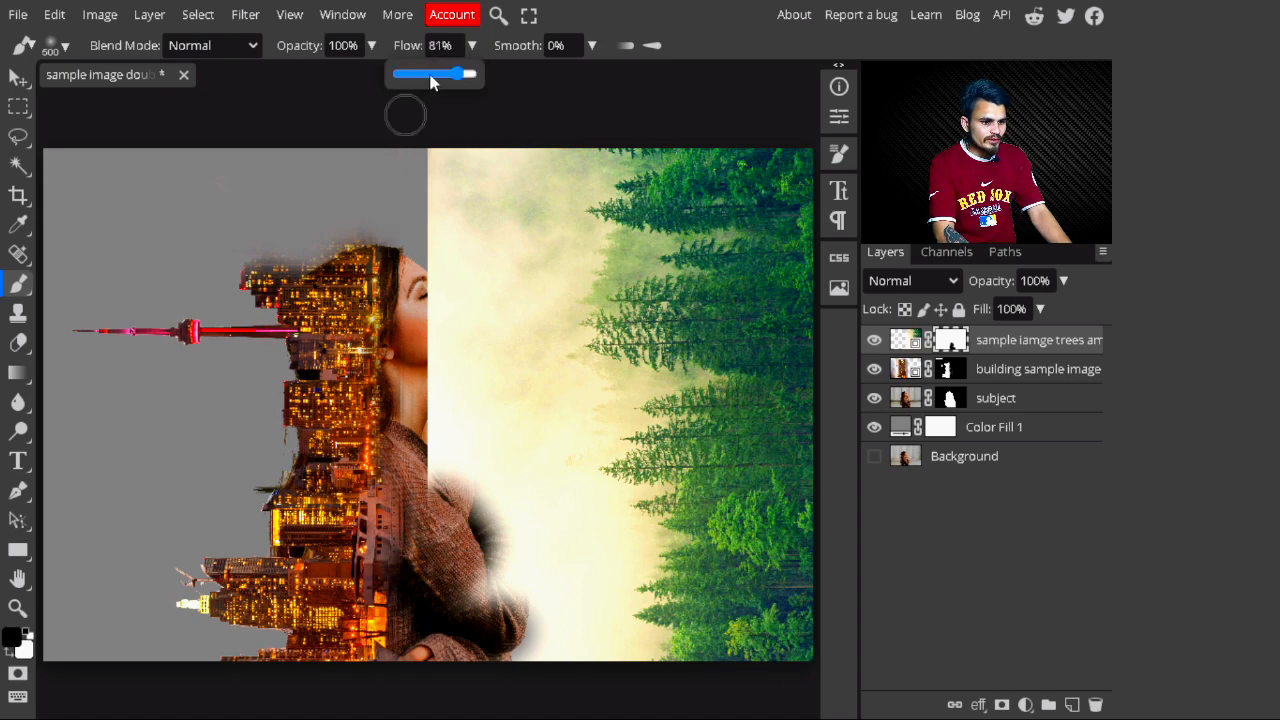
click(431, 75)
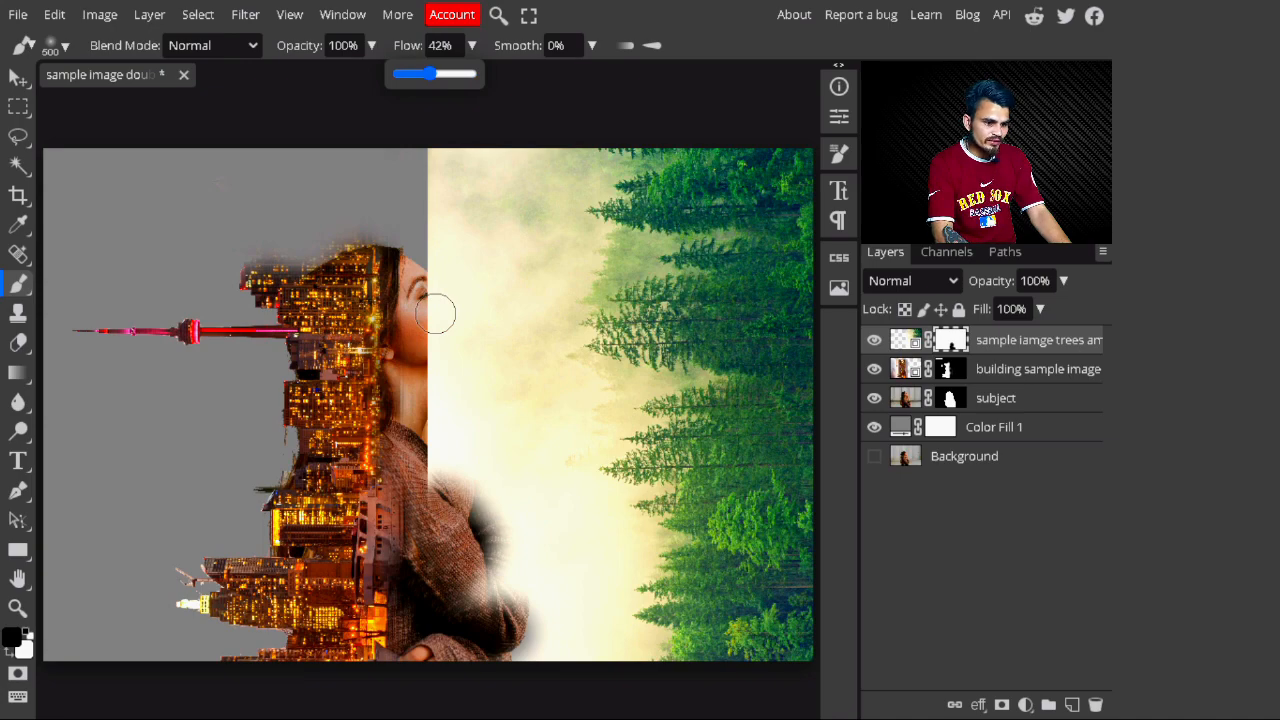
drag(436, 314, 414, 563)
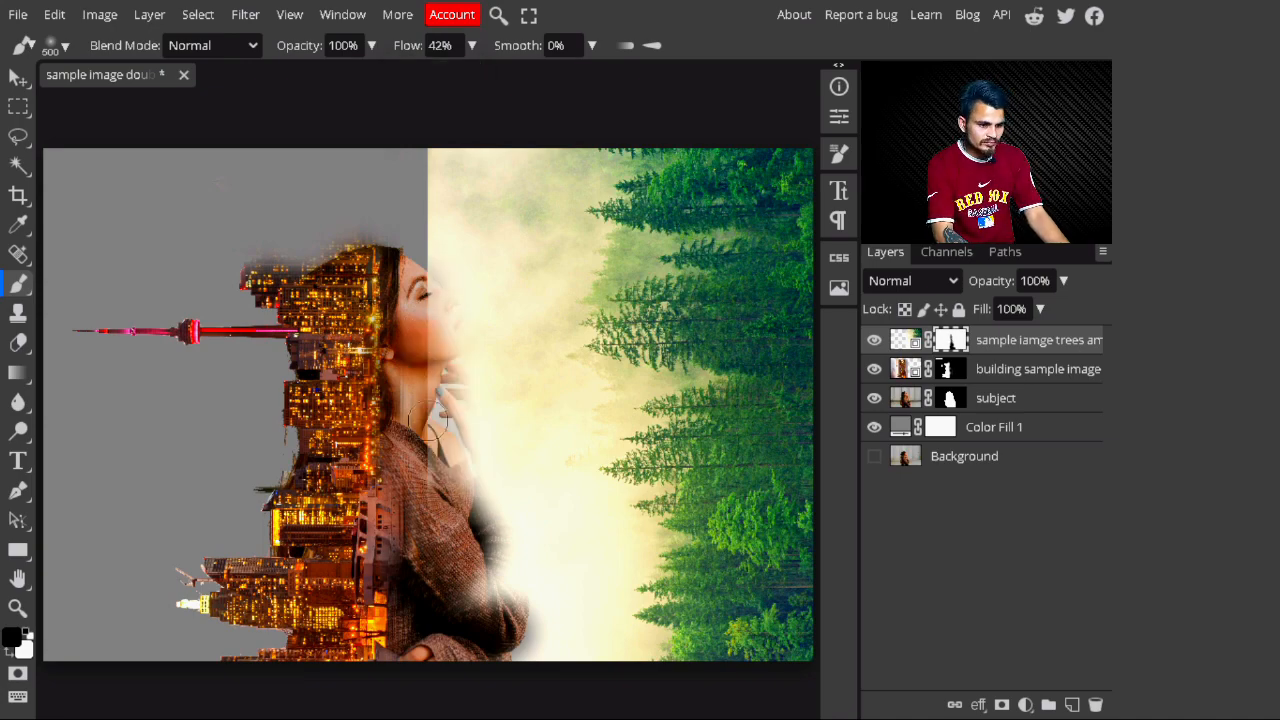
mouse_move(427, 425)
mouse_down()
mouse_move(420, 285)
mouse_move(487, 506)
mouse_move(417, 281)
mouse_move(445, 330)
mouse_move(454, 400)
mouse_move(426, 145)
mouse_move(424, 201)
mouse_move(461, 235)
mouse_move(418, 251)
mouse_move(375, 240)
mouse_move(453, 188)
mouse_move(451, 160)
mouse_move(506, 580)
mouse_move(445, 535)
mouse_up()
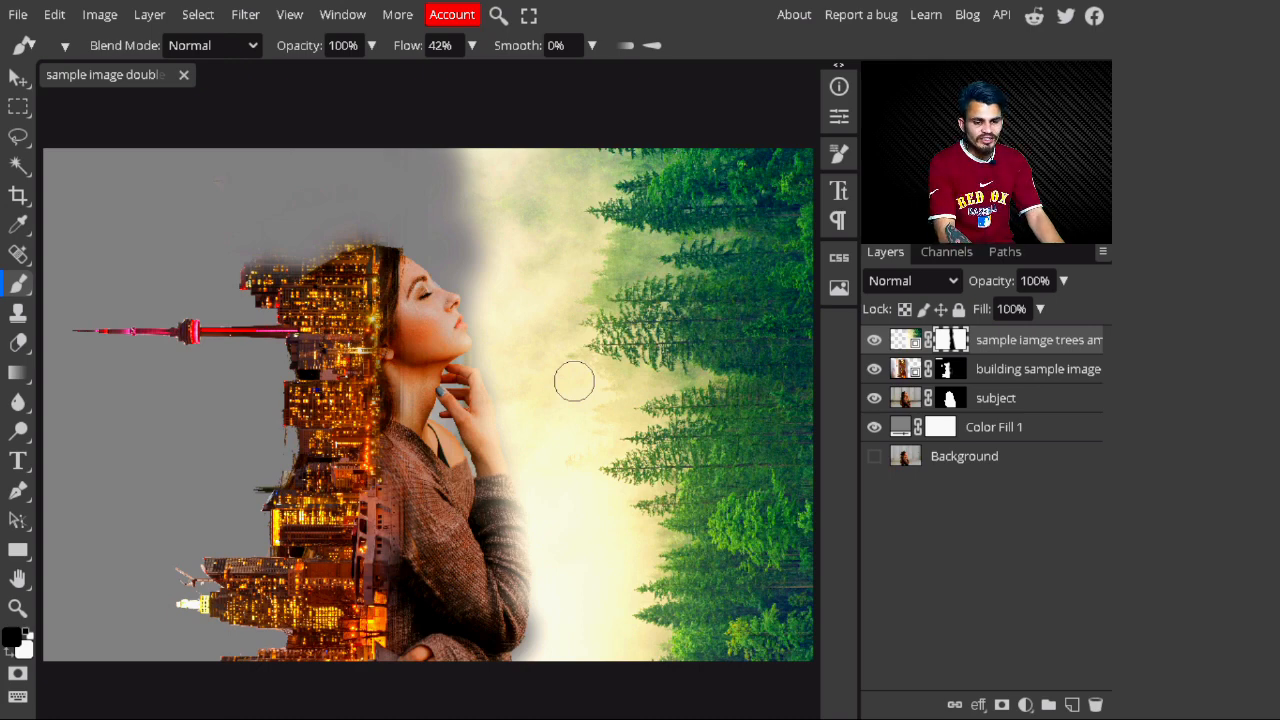
Step: Change the Color Fill 1 background to a pale beige based on a color sampled from the misty part of the trees image
click(975, 430)
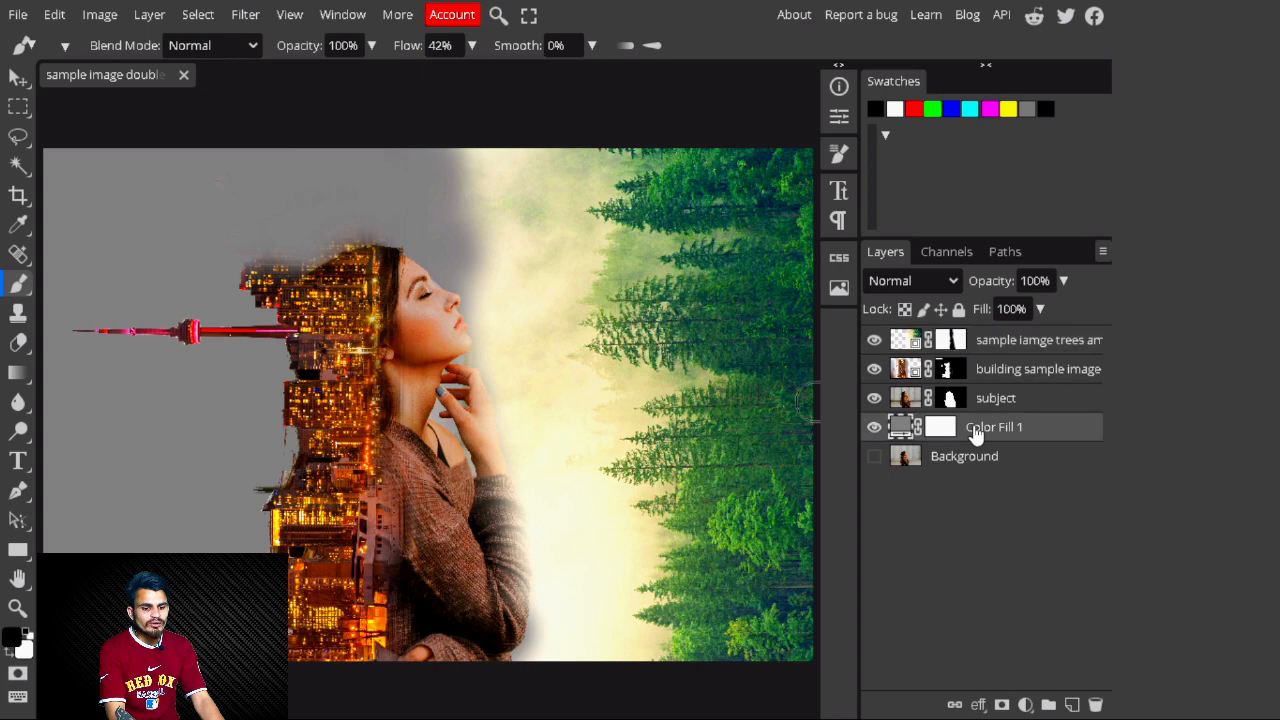
double_click(898, 429)
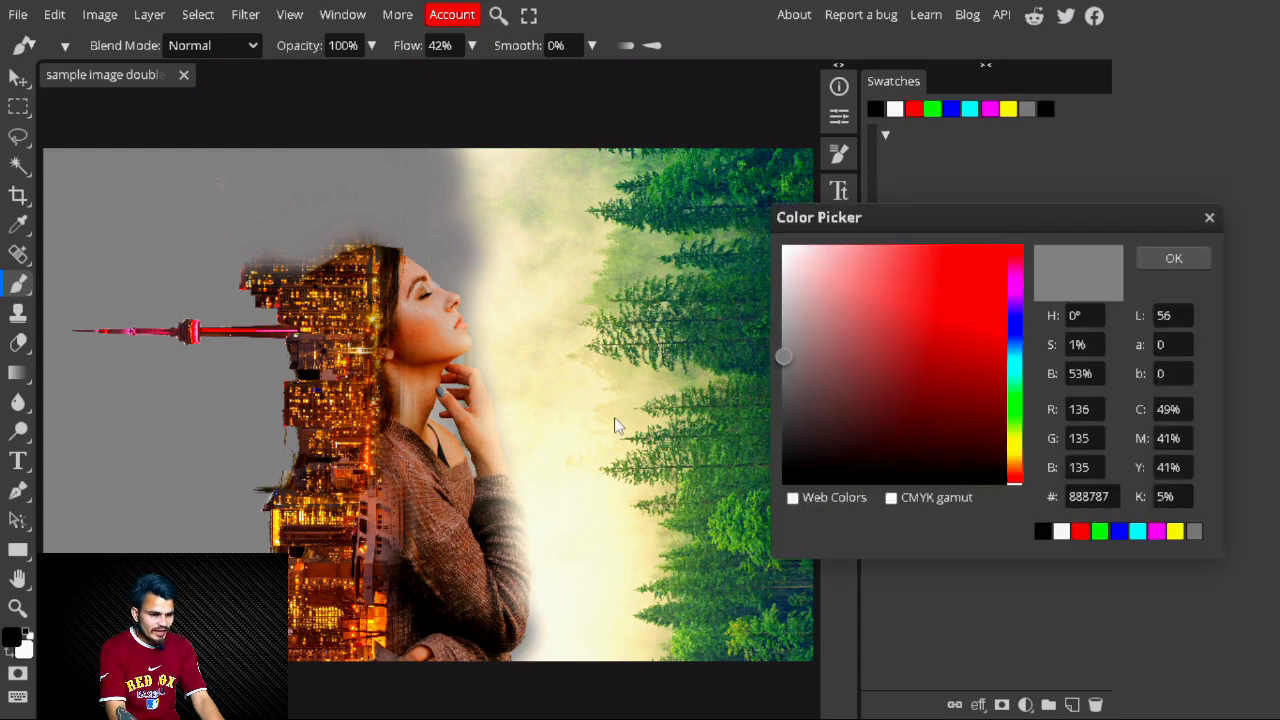
click(563, 428)
click(807, 288)
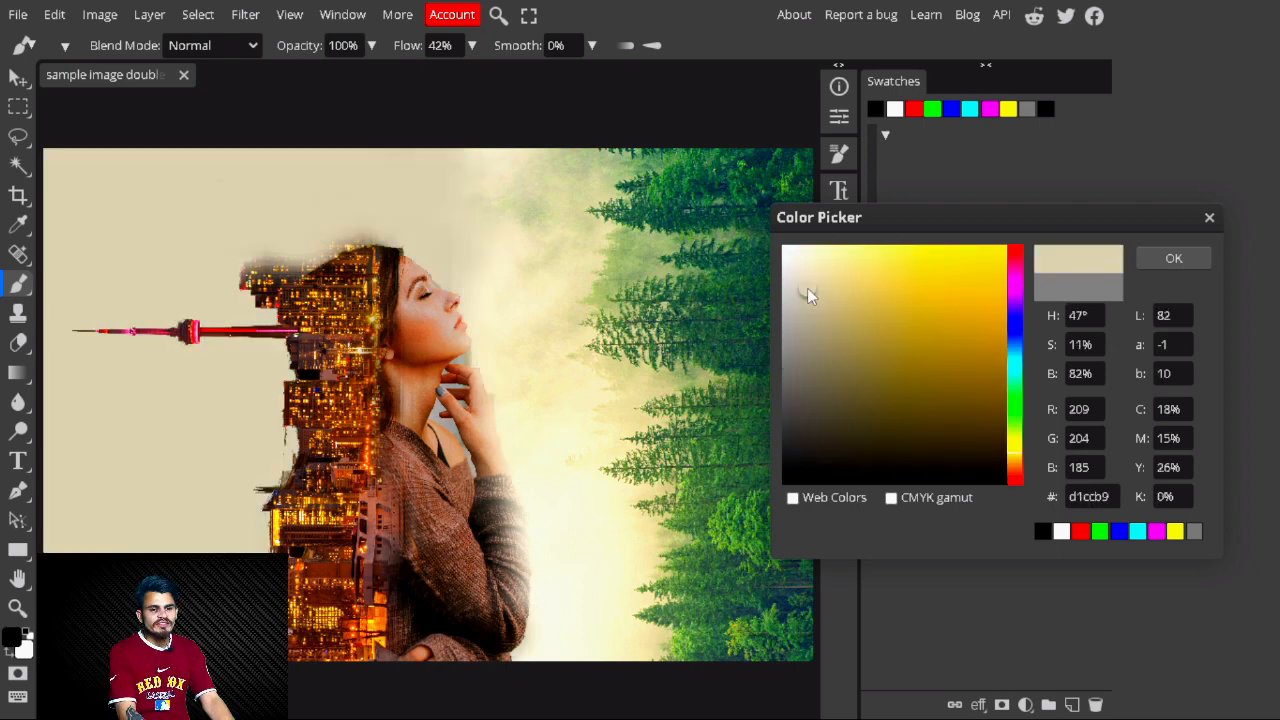
click(1173, 259)
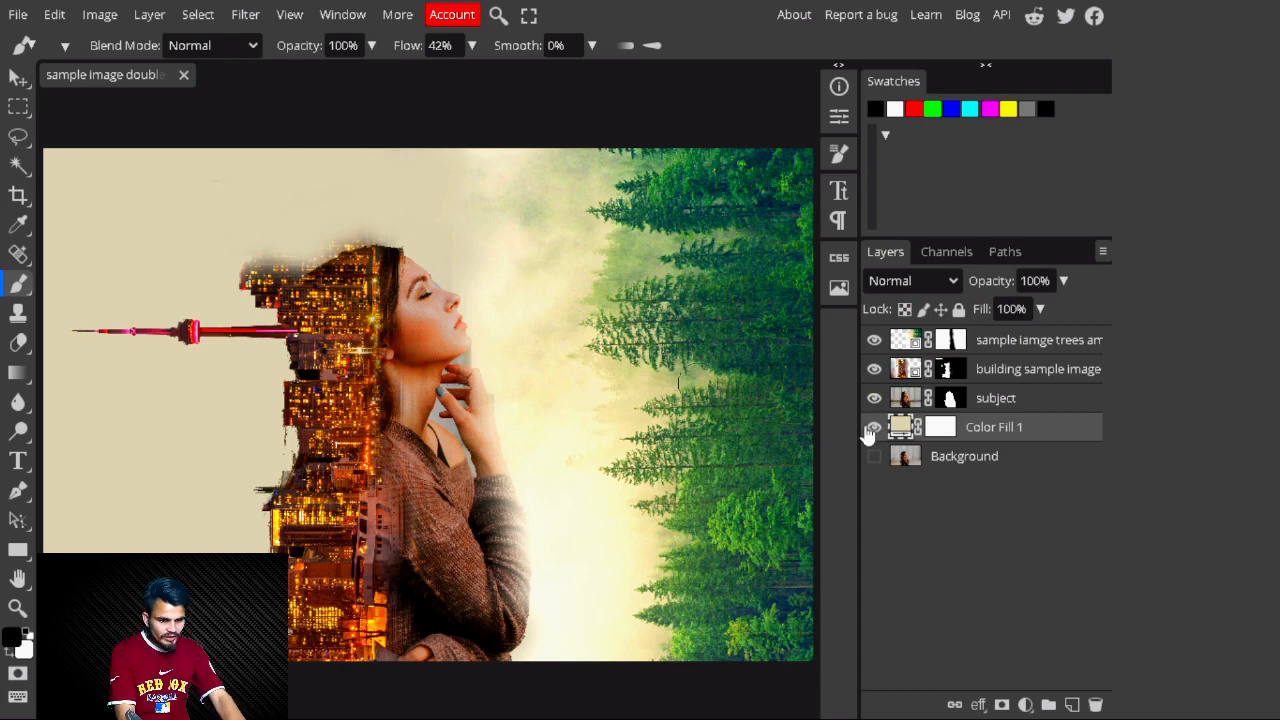
Step: Add a Color Lookup adjustment layer above the trees layer, using the Cobi 3.CUBE LUT at 50% opacity
click(945, 369)
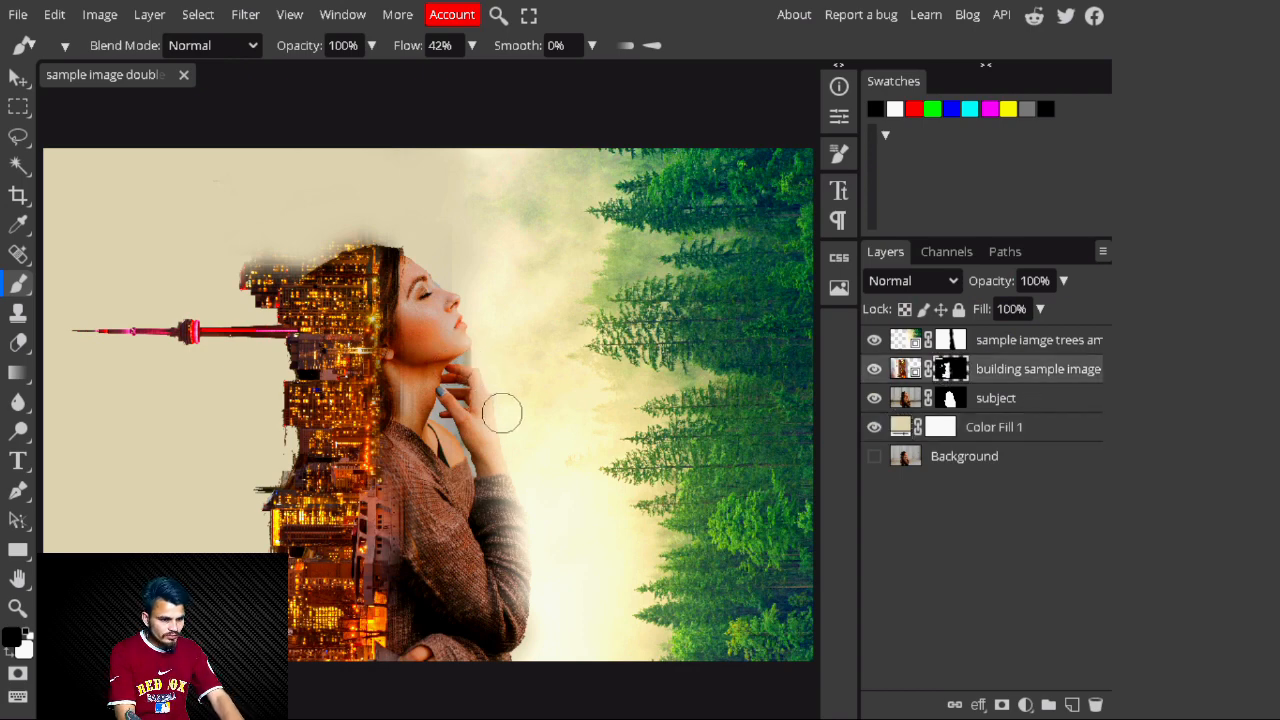
click(950, 340)
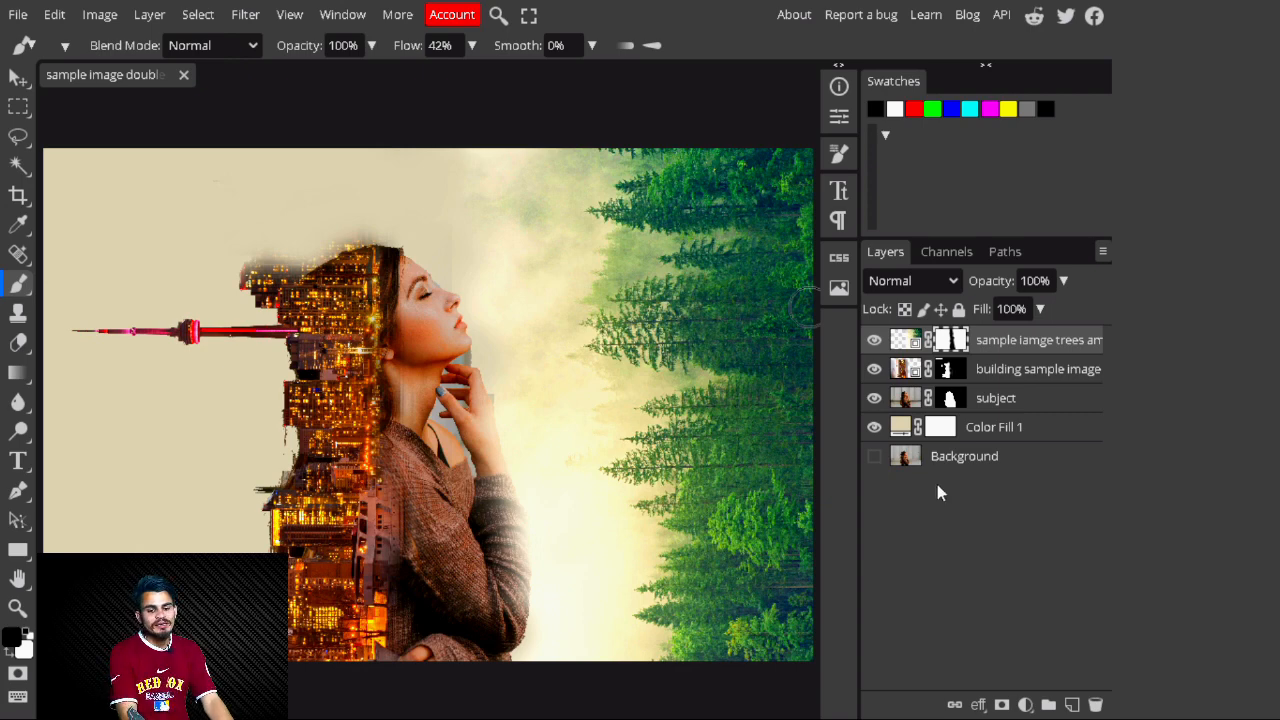
click(1025, 705)
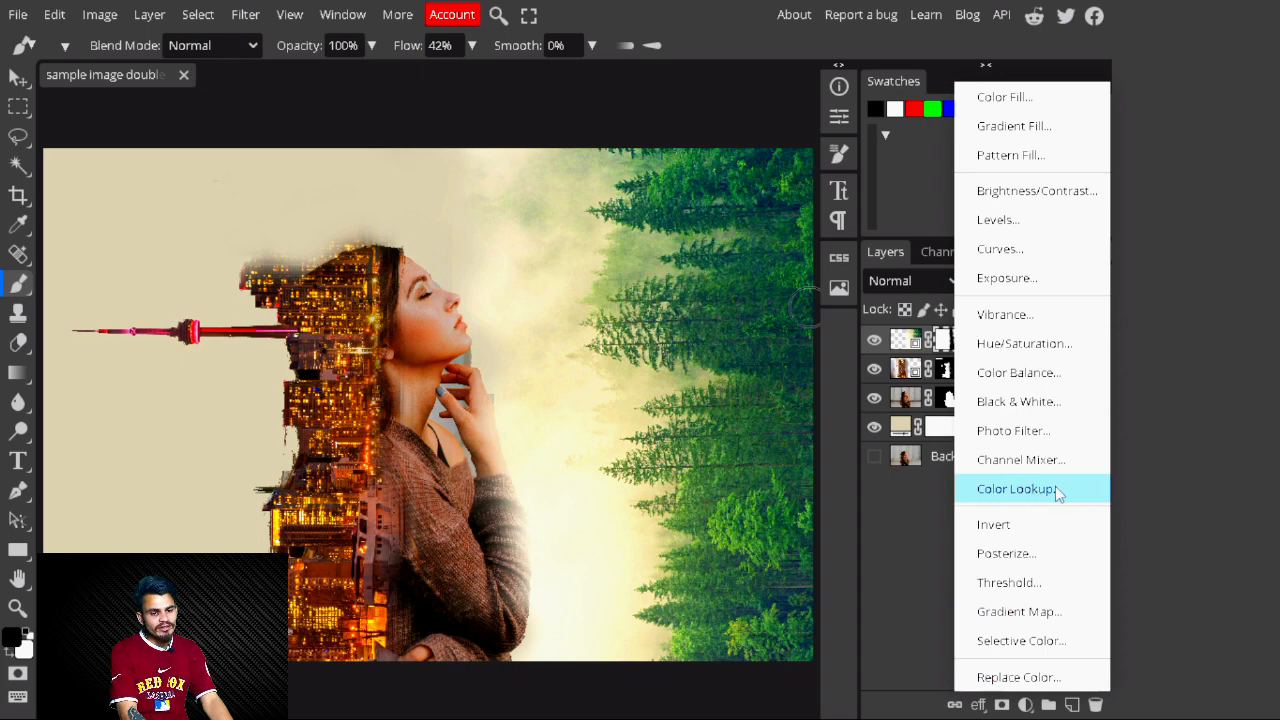
click(1015, 488)
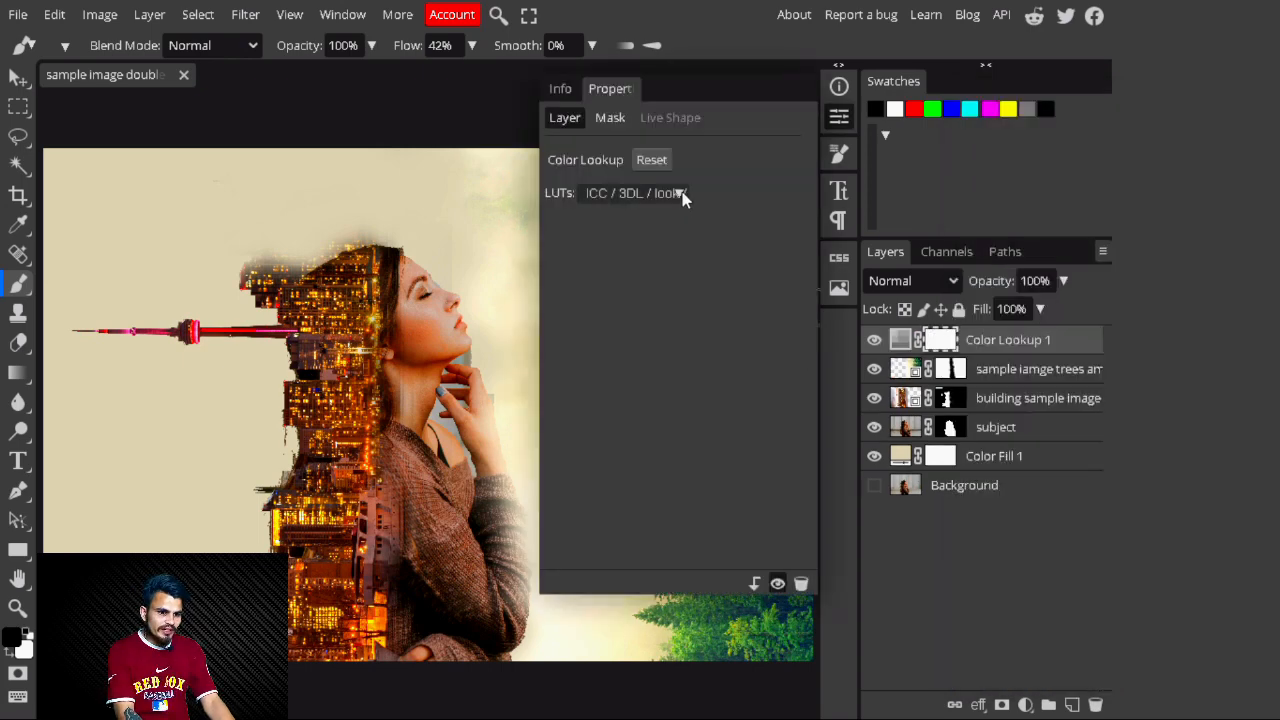
click(786, 222)
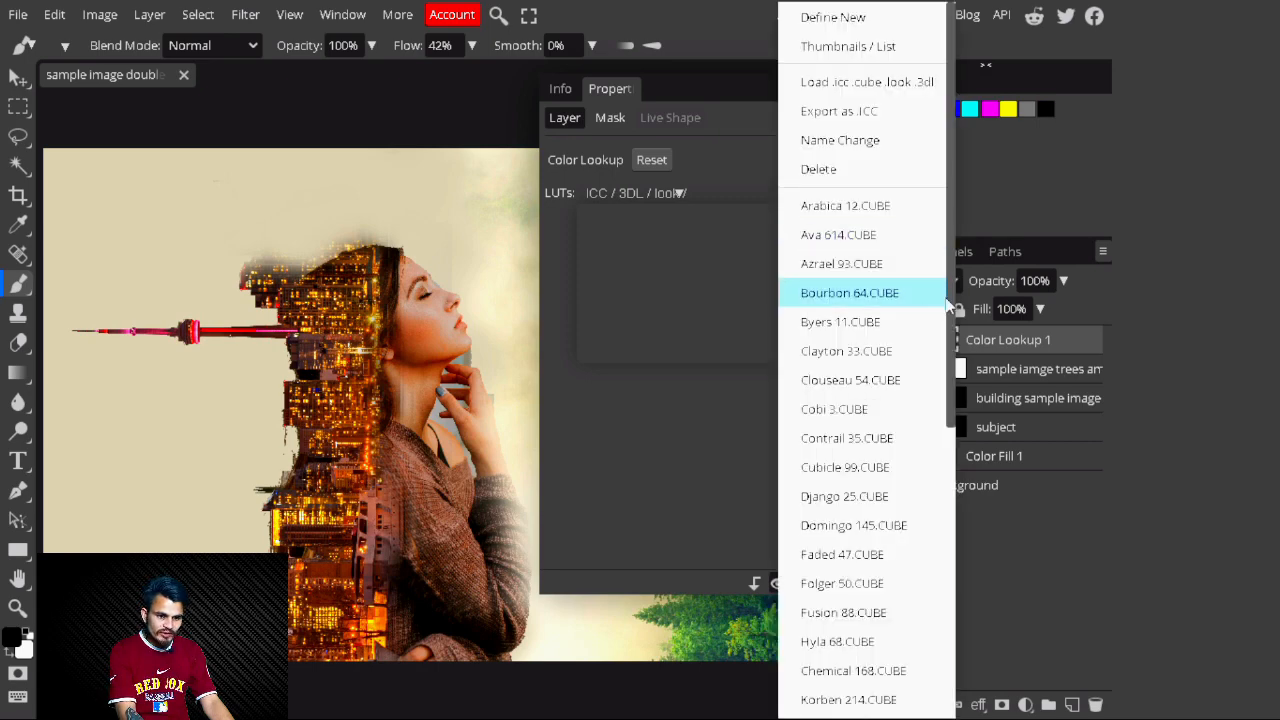
drag(949, 300, 951, 372)
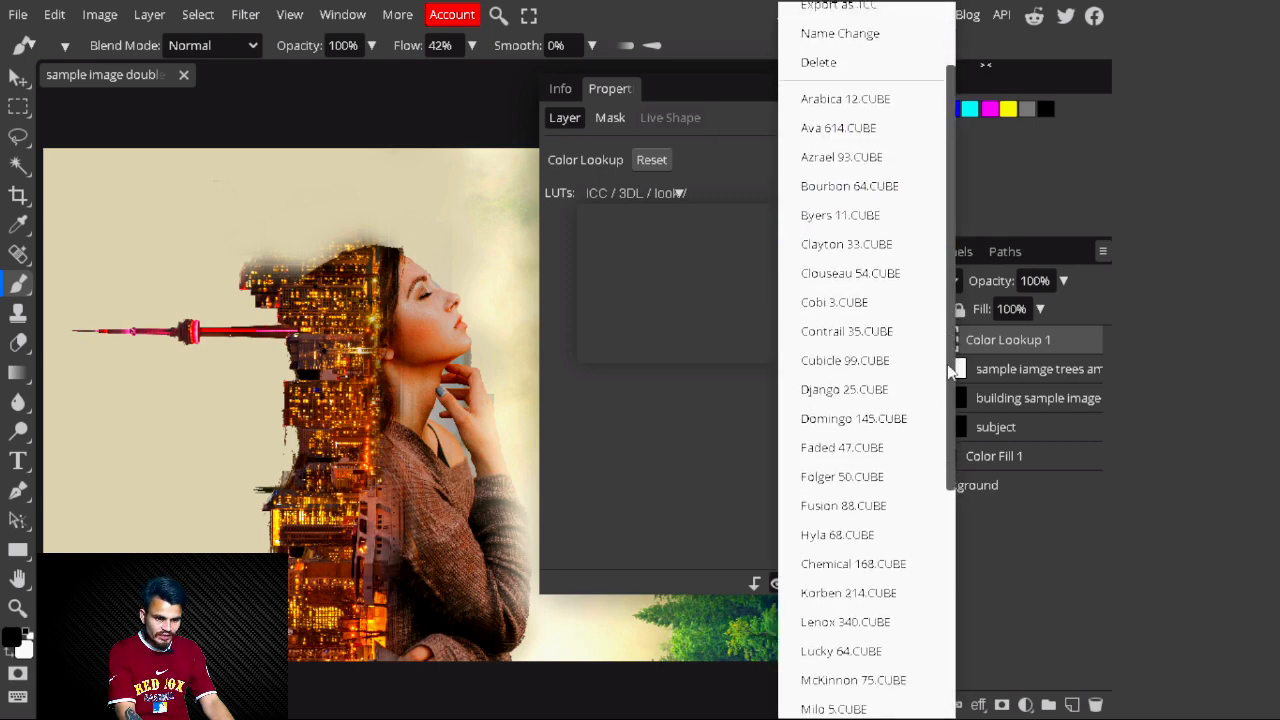
click(840, 314)
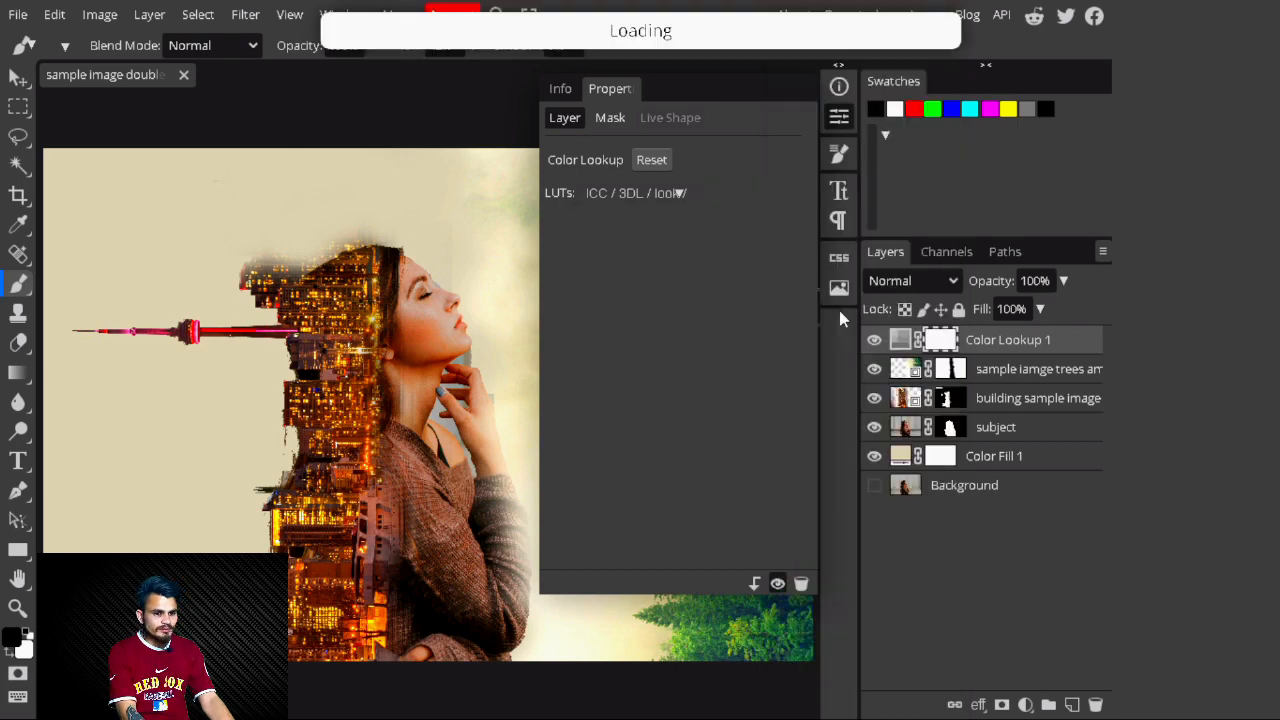
click(838, 118)
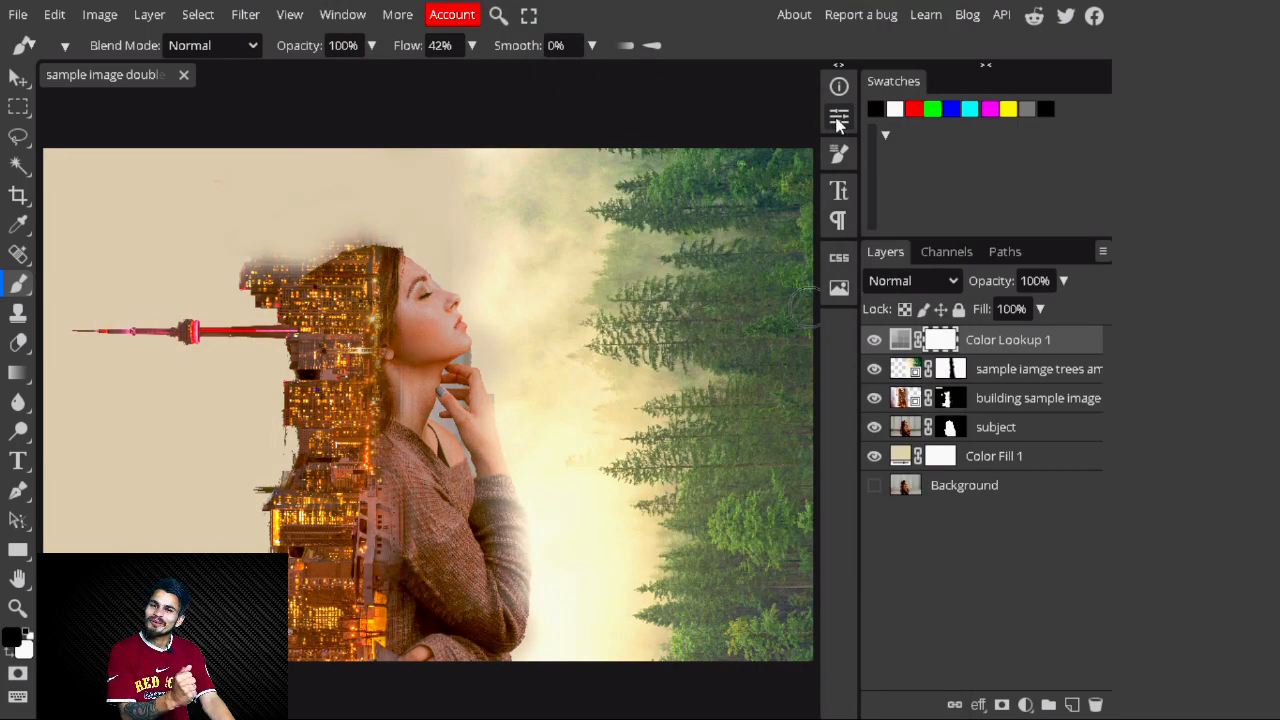
click(1064, 282)
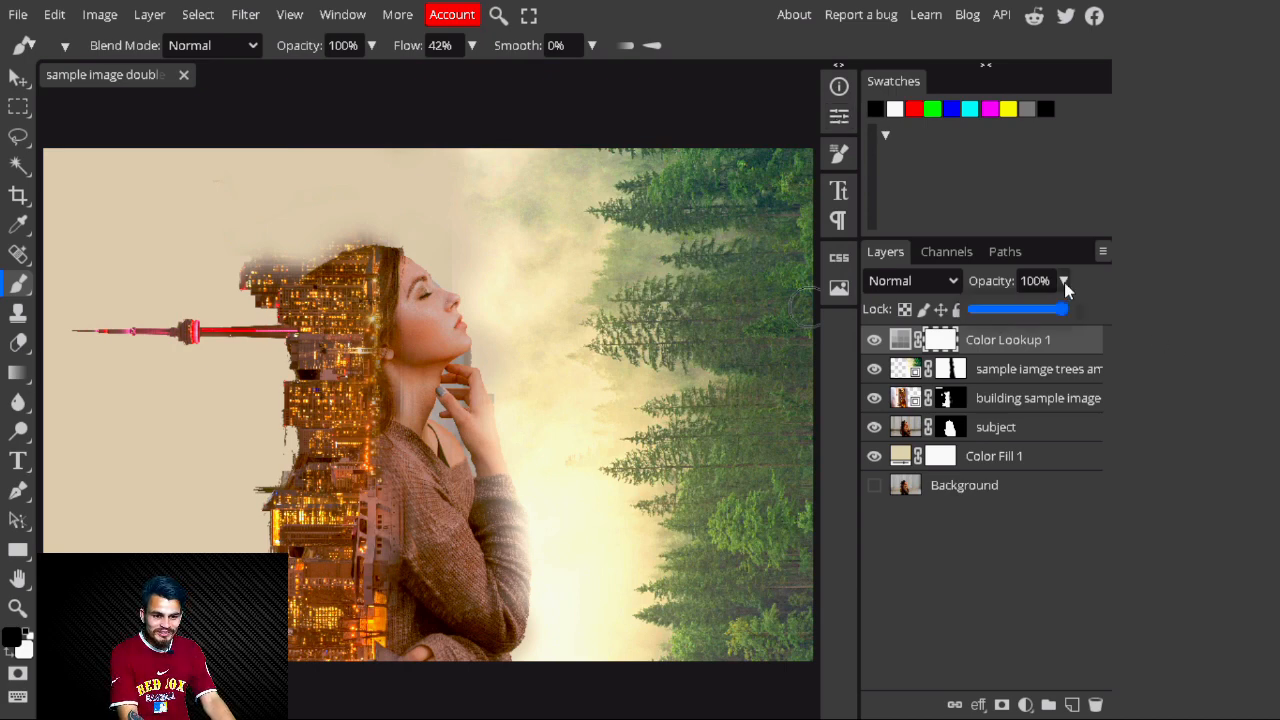
click(1008, 310)
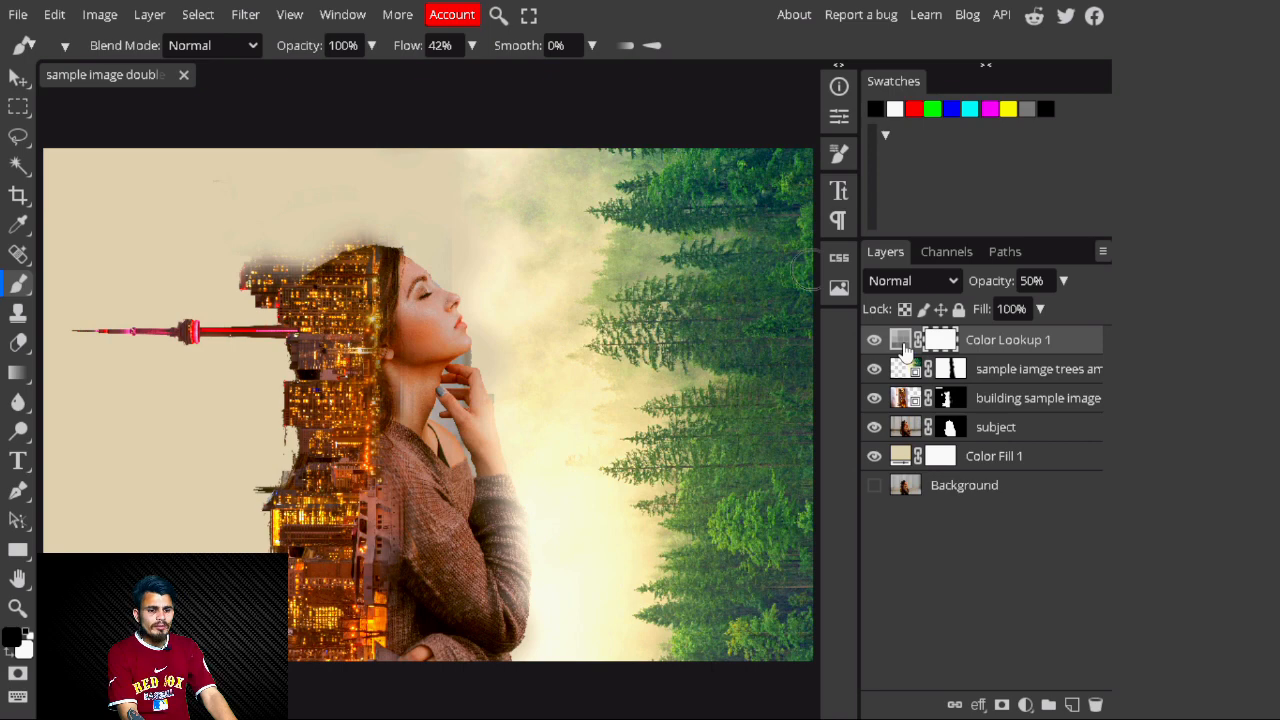
Step: Switch the Color Lookup layer's LUT to Fusion 88.CUBE, and hide the layer to compare the image without it
double_click(903, 345)
click(680, 196)
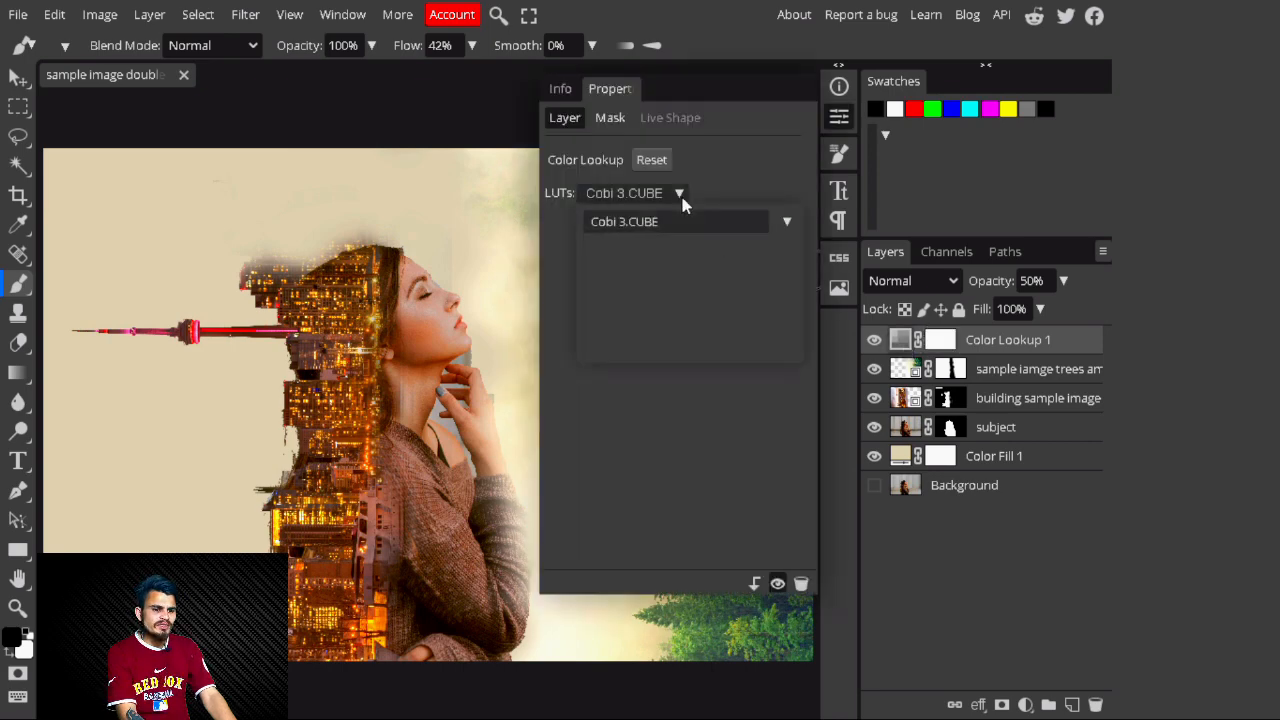
click(786, 224)
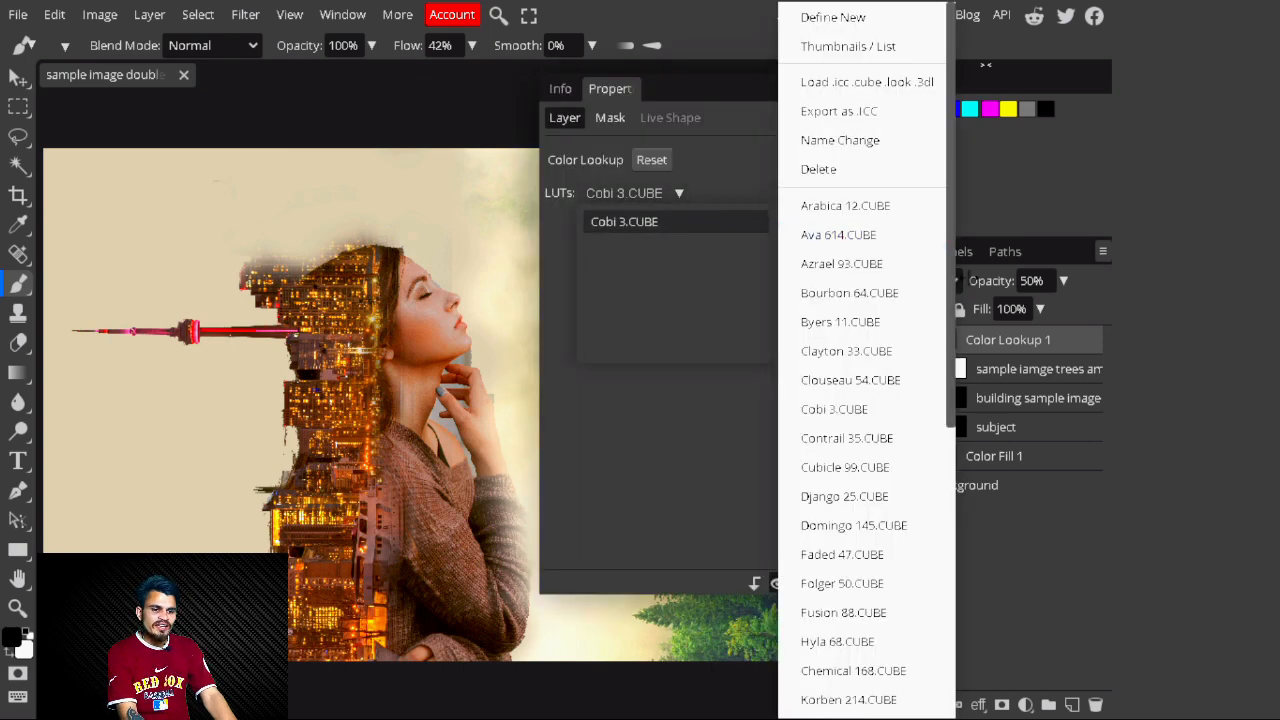
drag(947, 289, 947, 505)
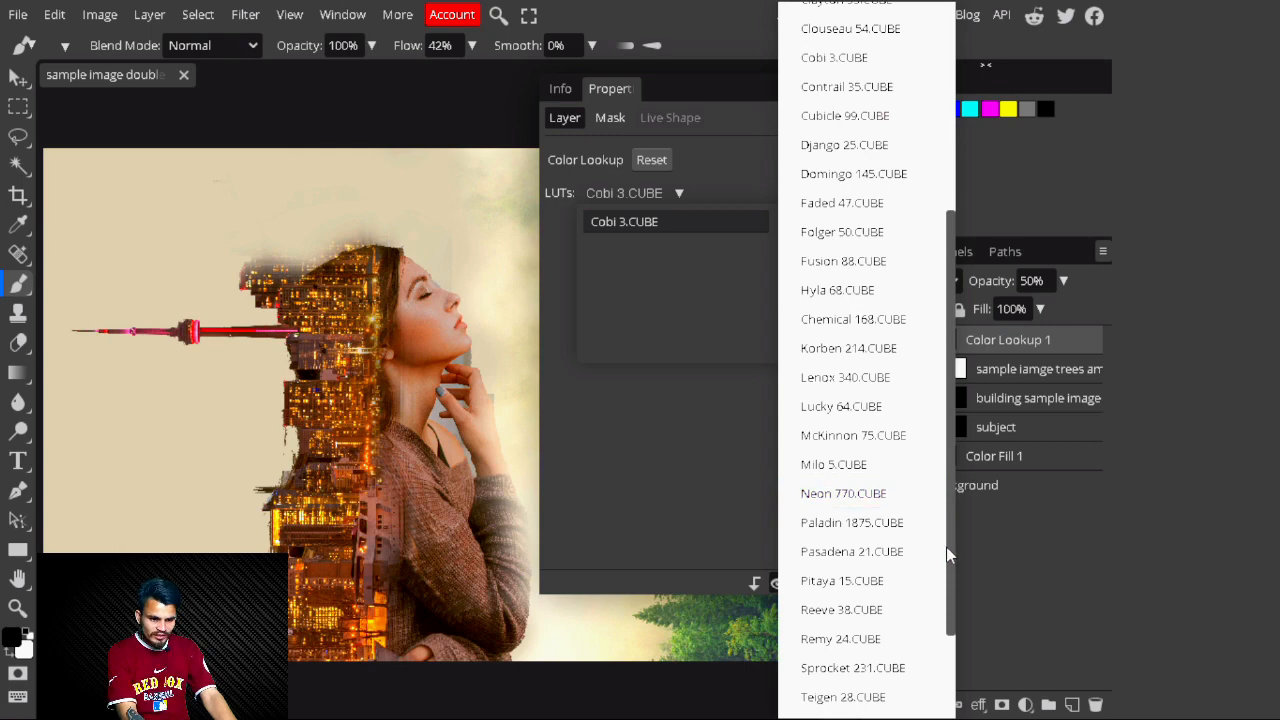
drag(948, 555, 958, 367)
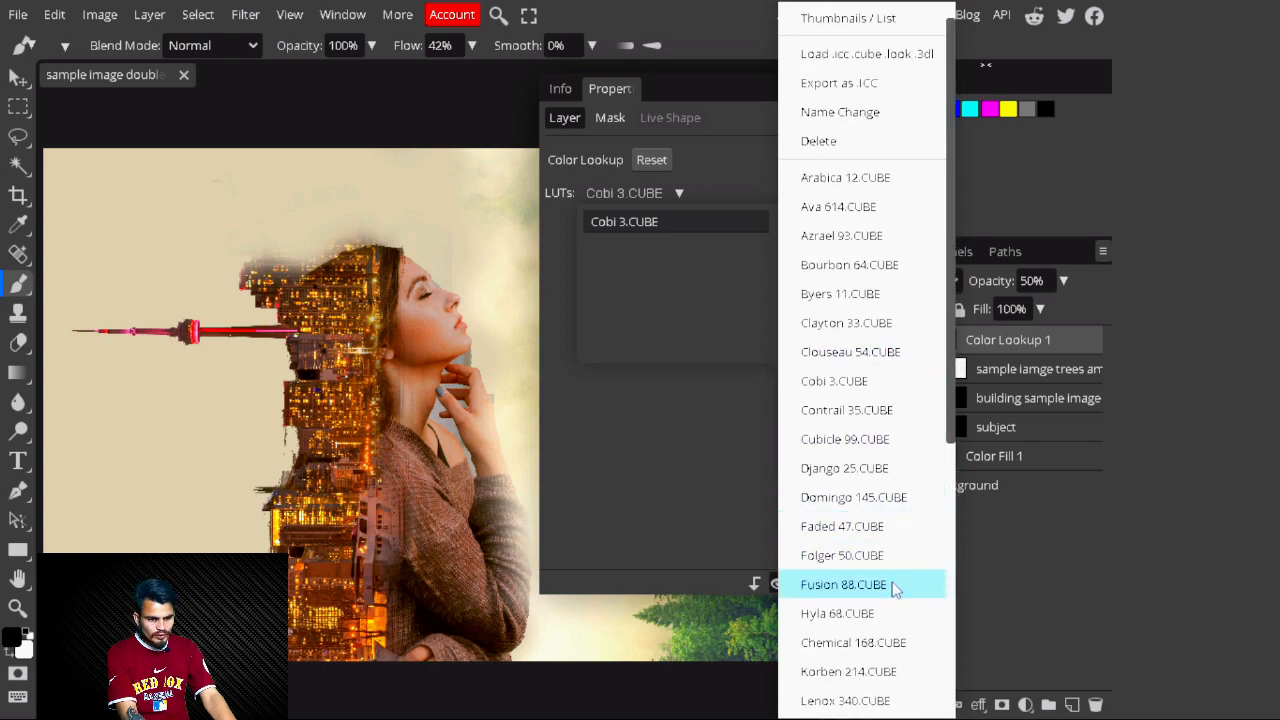
click(855, 590)
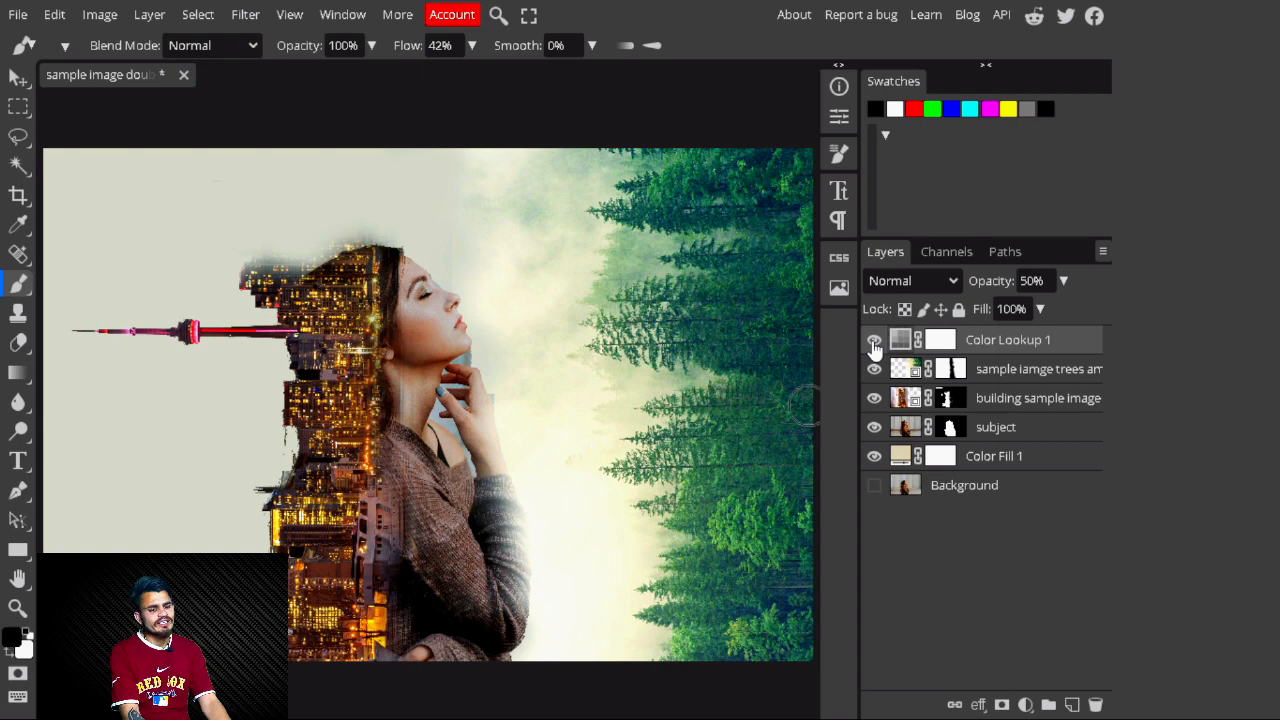
click(874, 341)
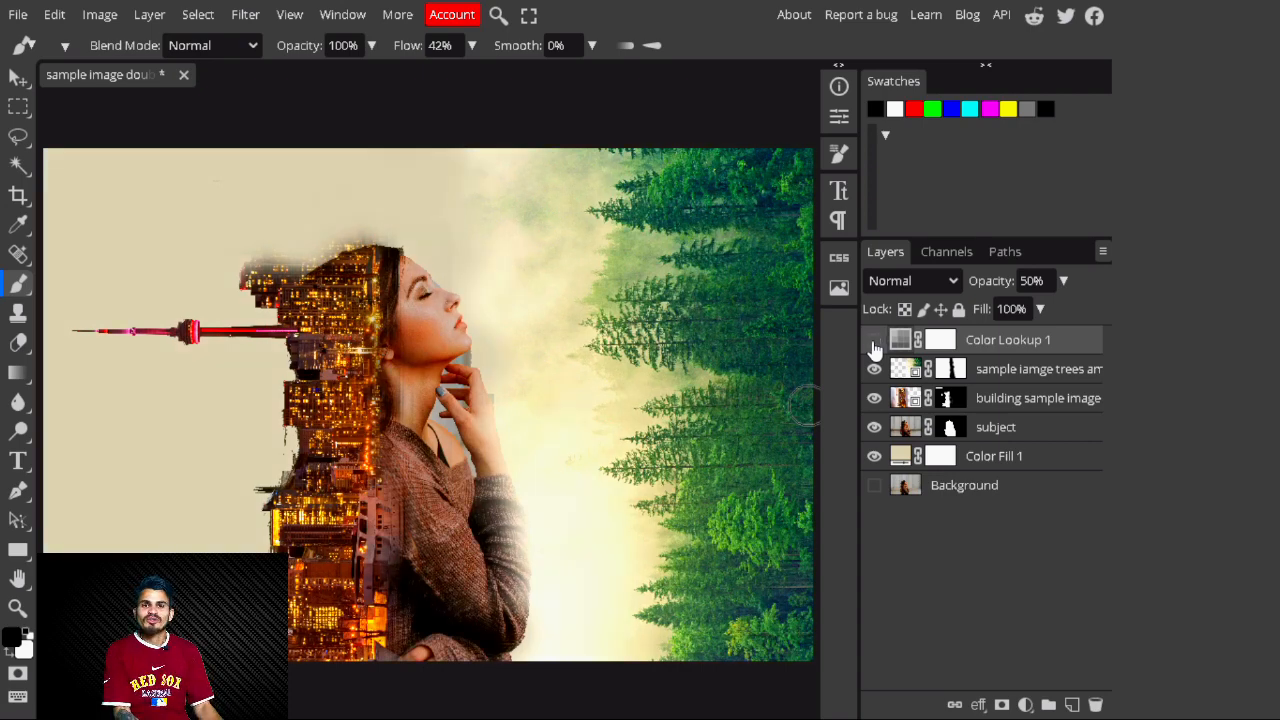